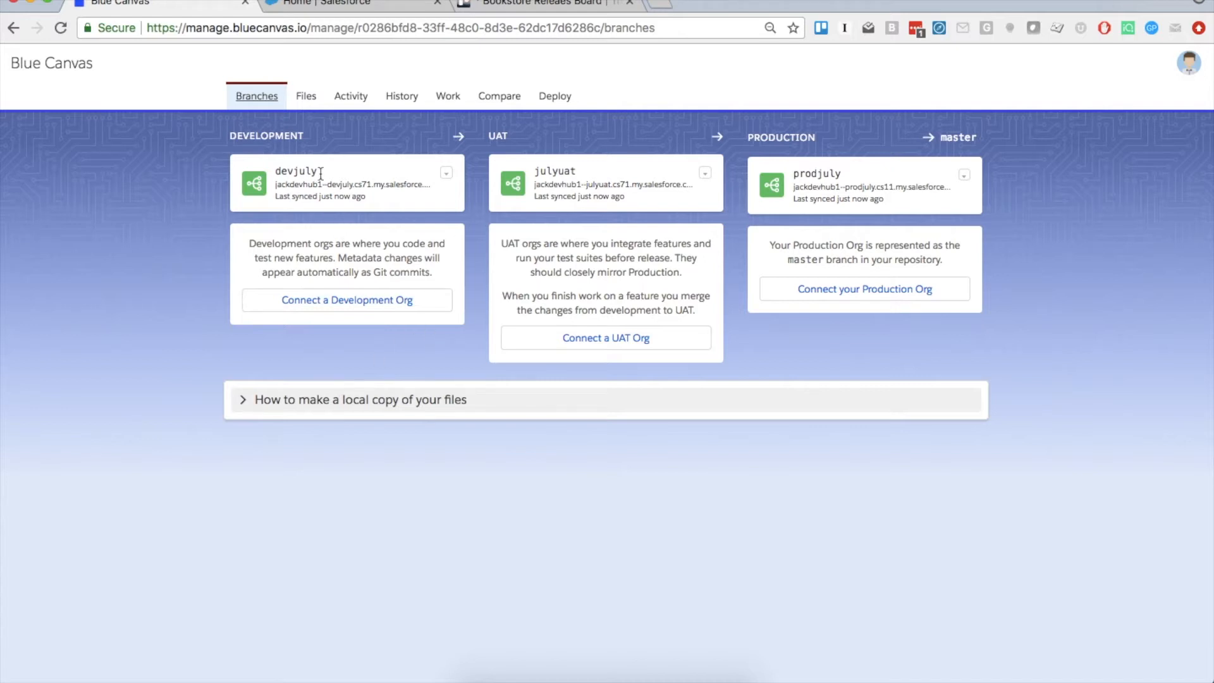
# Browse devjuly's src/classes folder and show the two-commit history of BookDiscountTestClass.cls
pyautogui.click(306, 168)
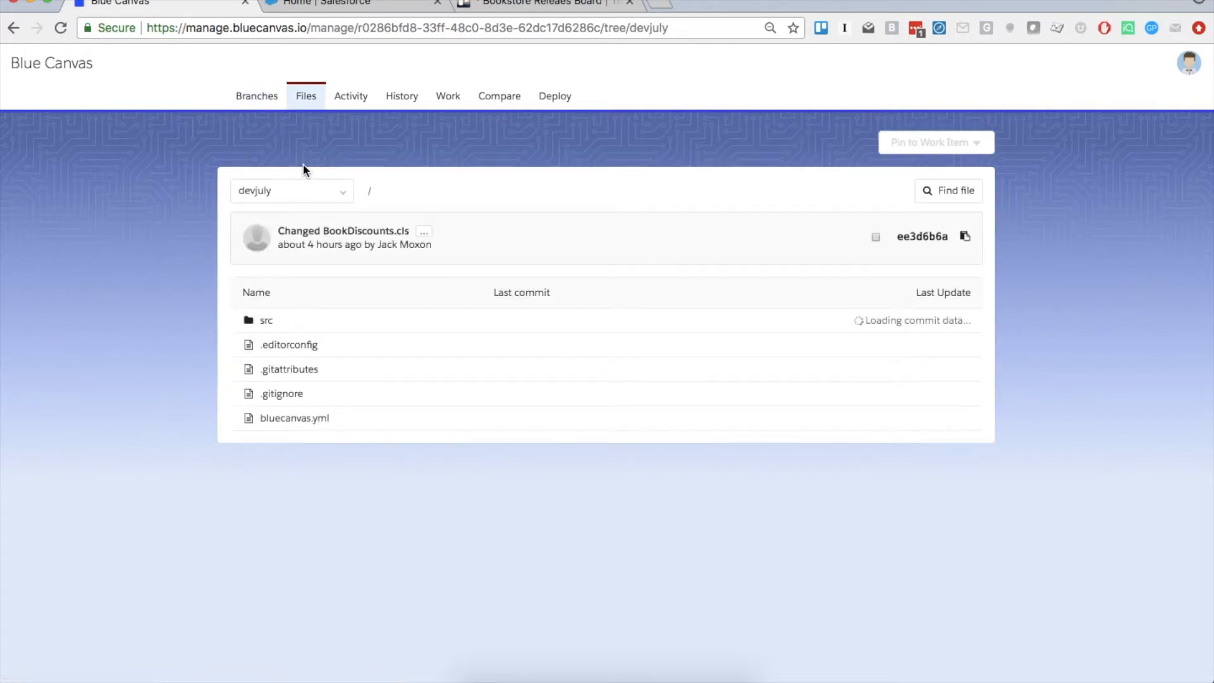
pyautogui.click(264, 321)
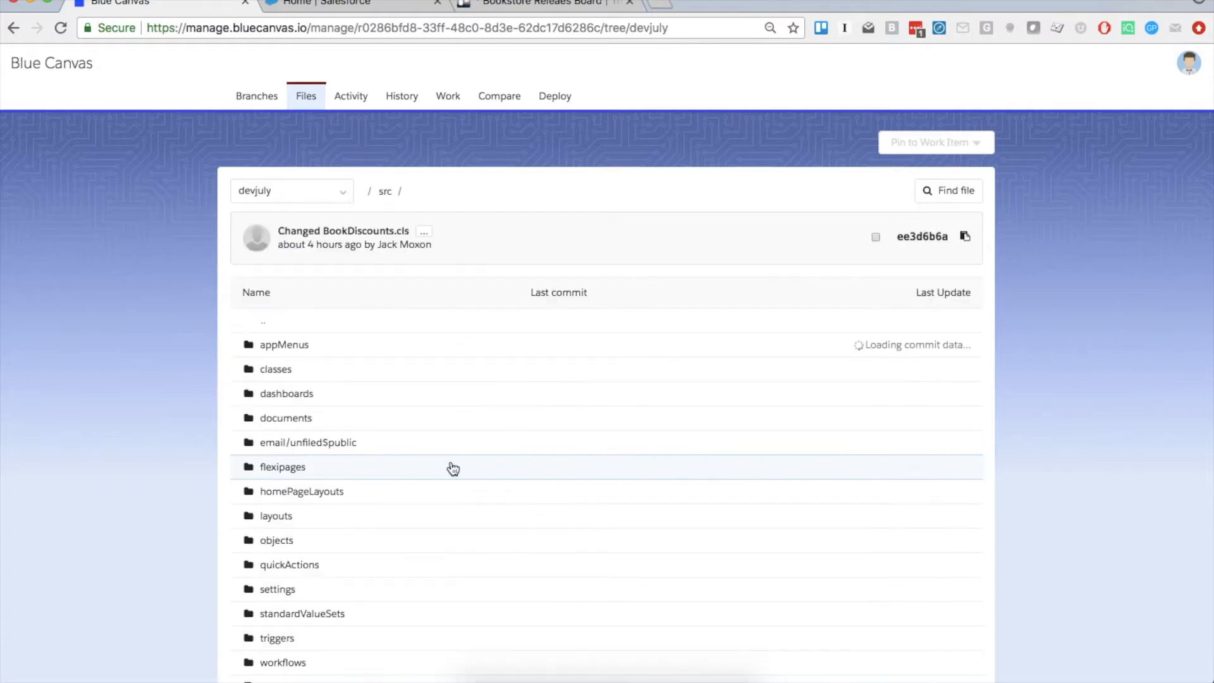
pyautogui.scroll(-2, 383, 400)
pyautogui.scroll(2, 383, 400)
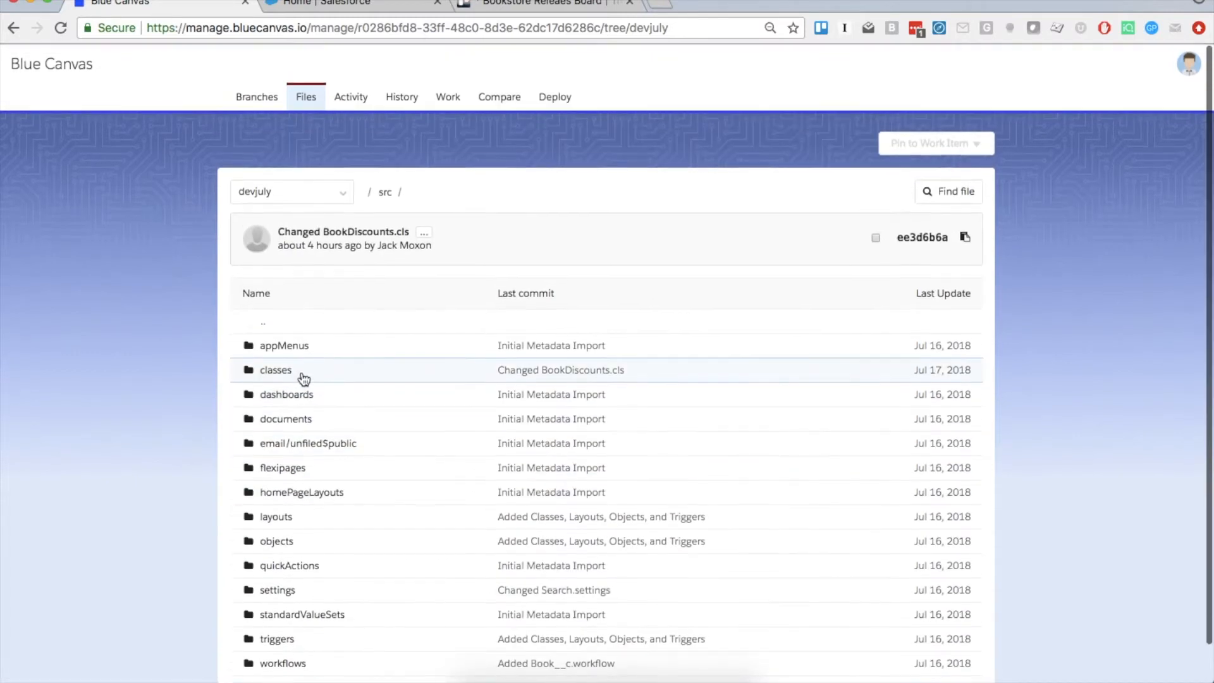
pyautogui.click(301, 379)
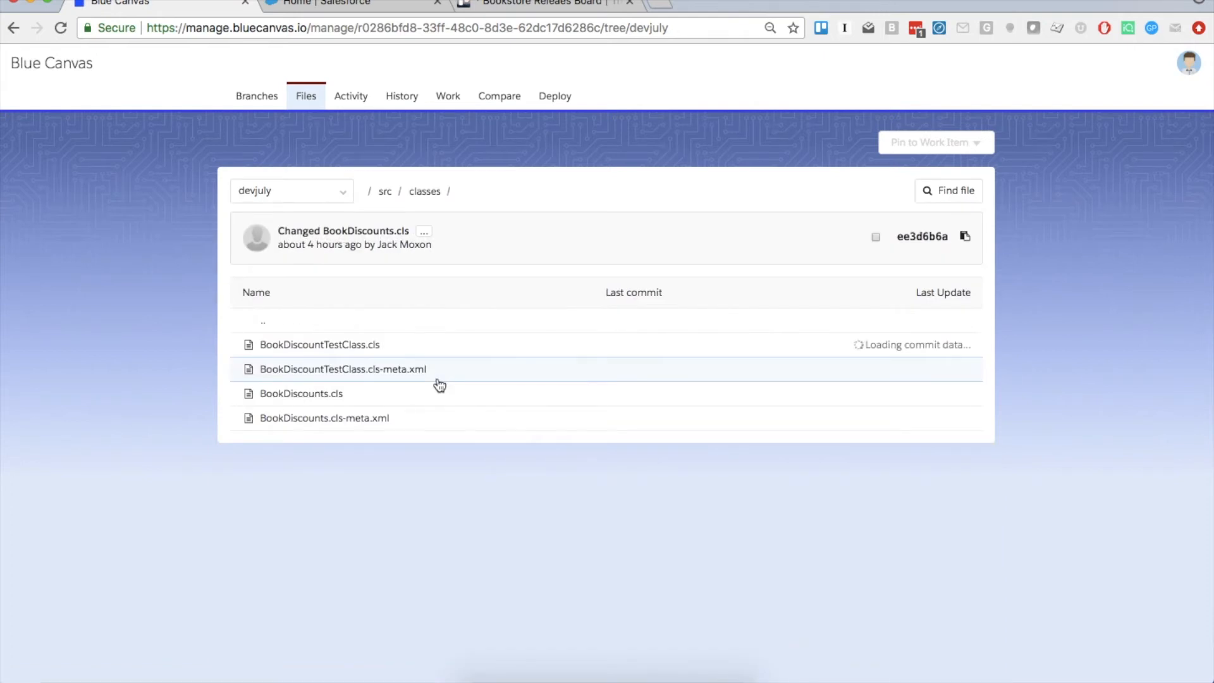
pyautogui.click(291, 347)
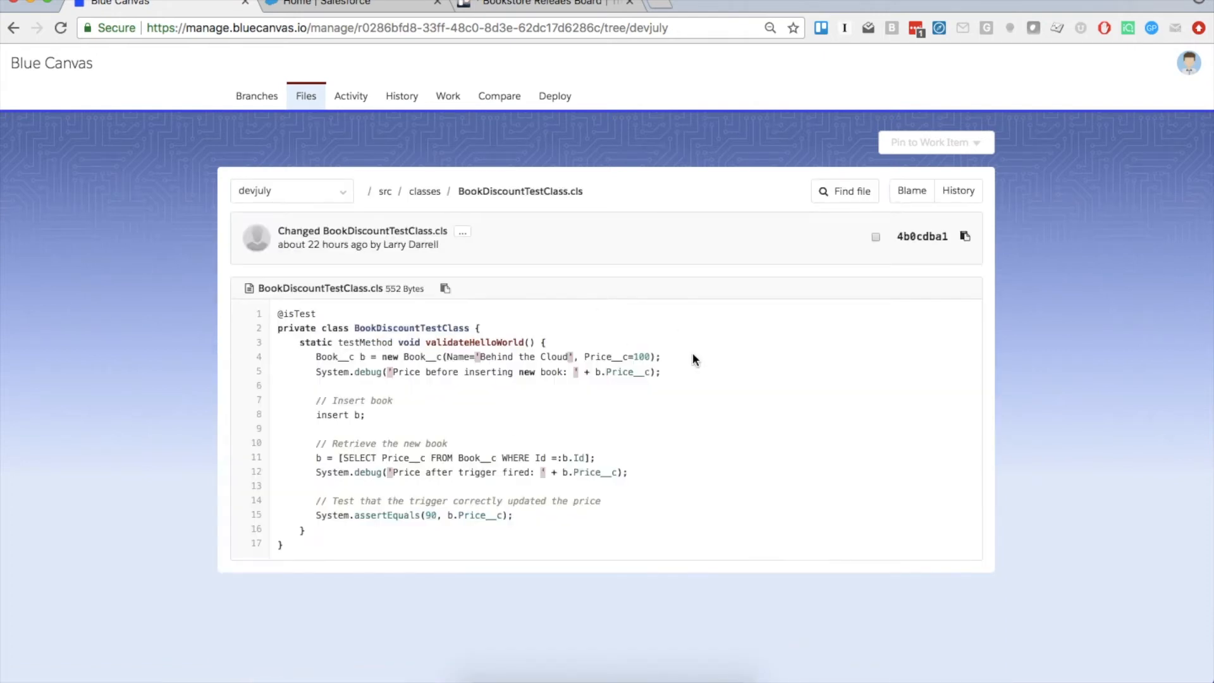
pyautogui.click(740, 229)
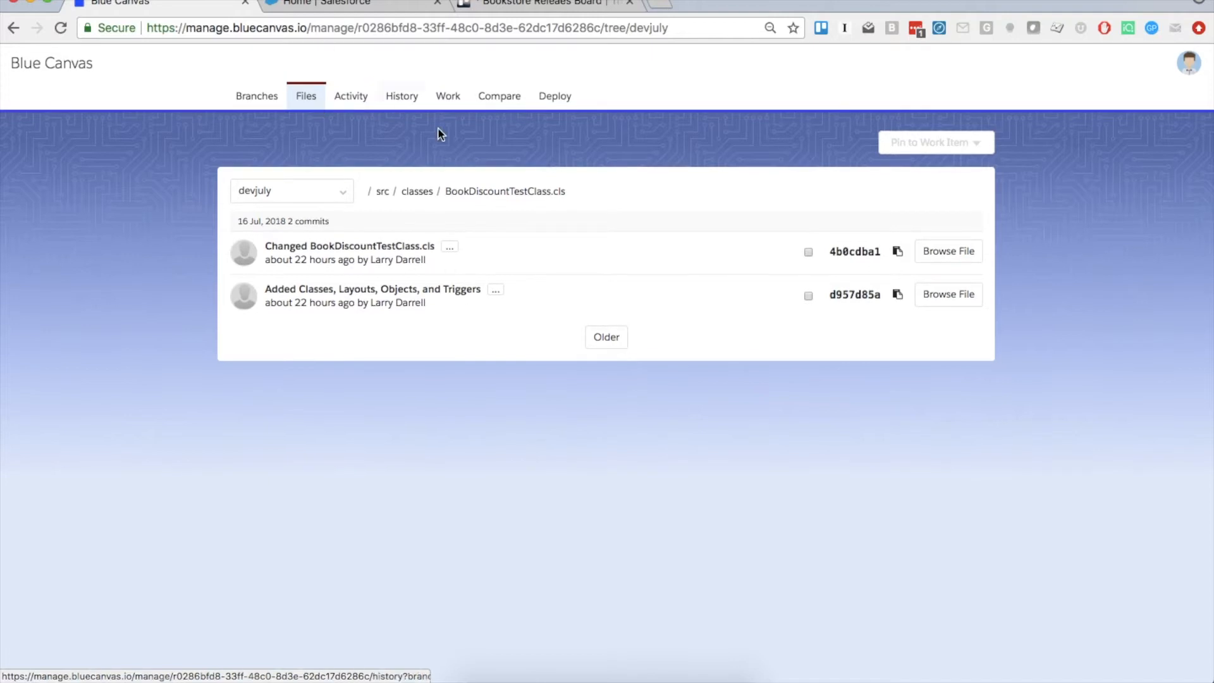
# Snapshot julyuat to start Release 1.0, refresh its status, and return to Work
pyautogui.click(453, 112)
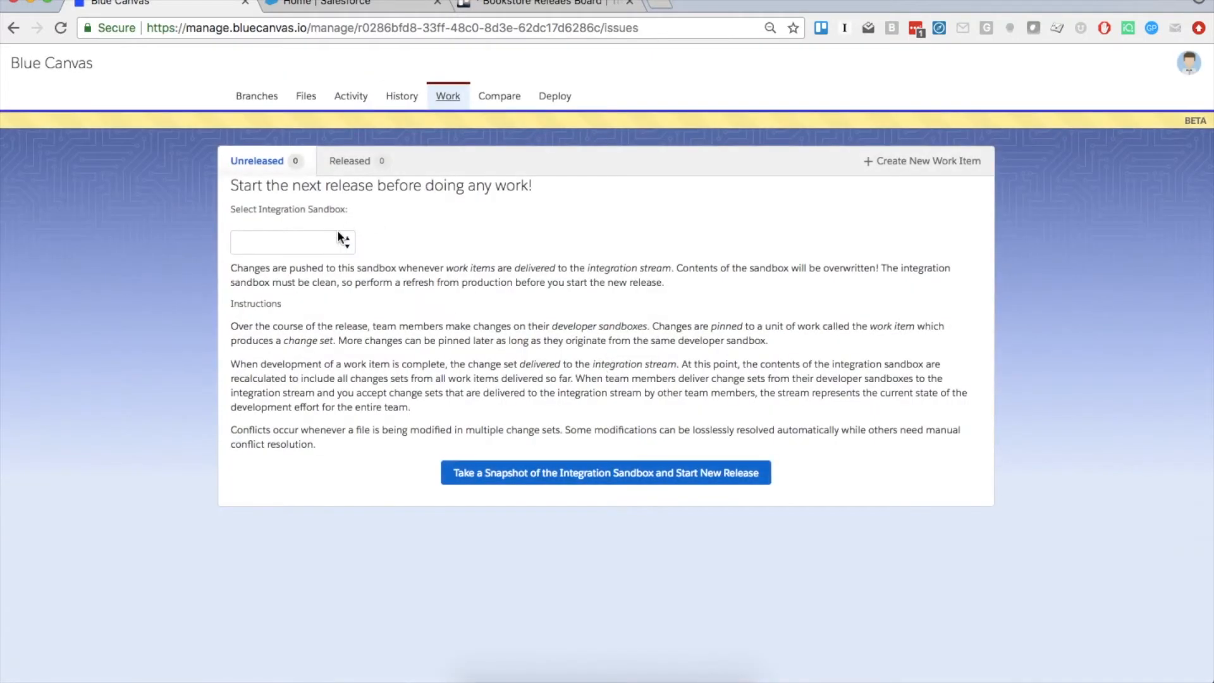
pyautogui.click(335, 243)
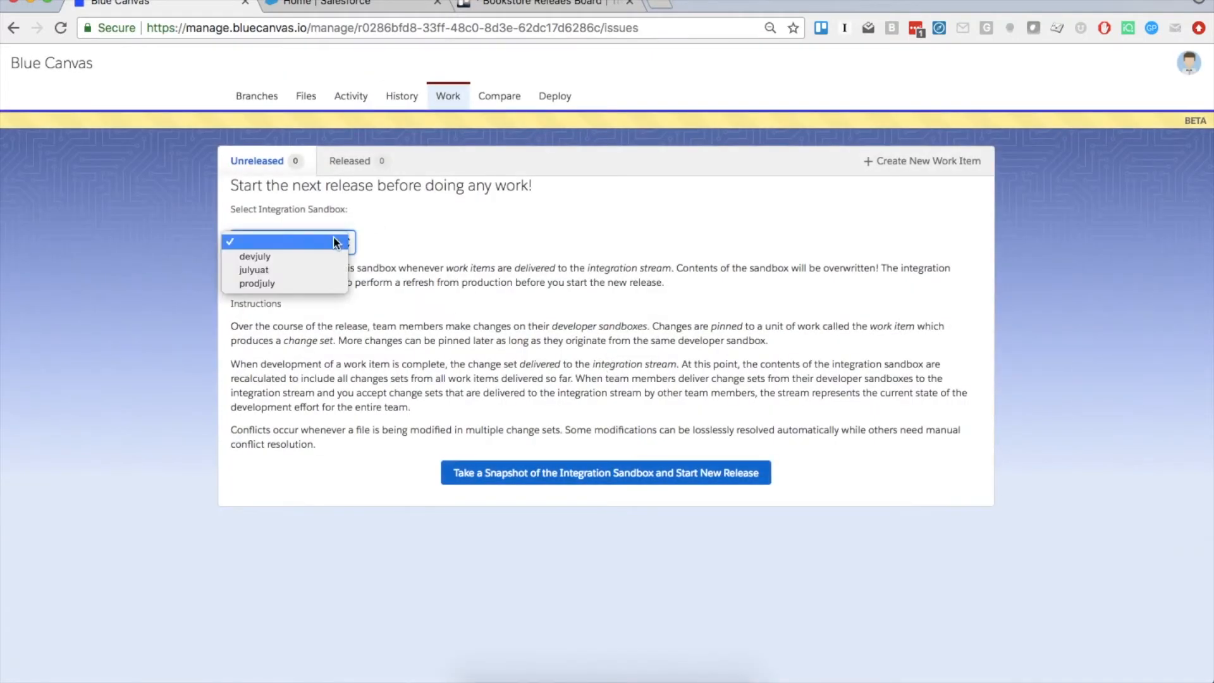
pyautogui.click(430, 243)
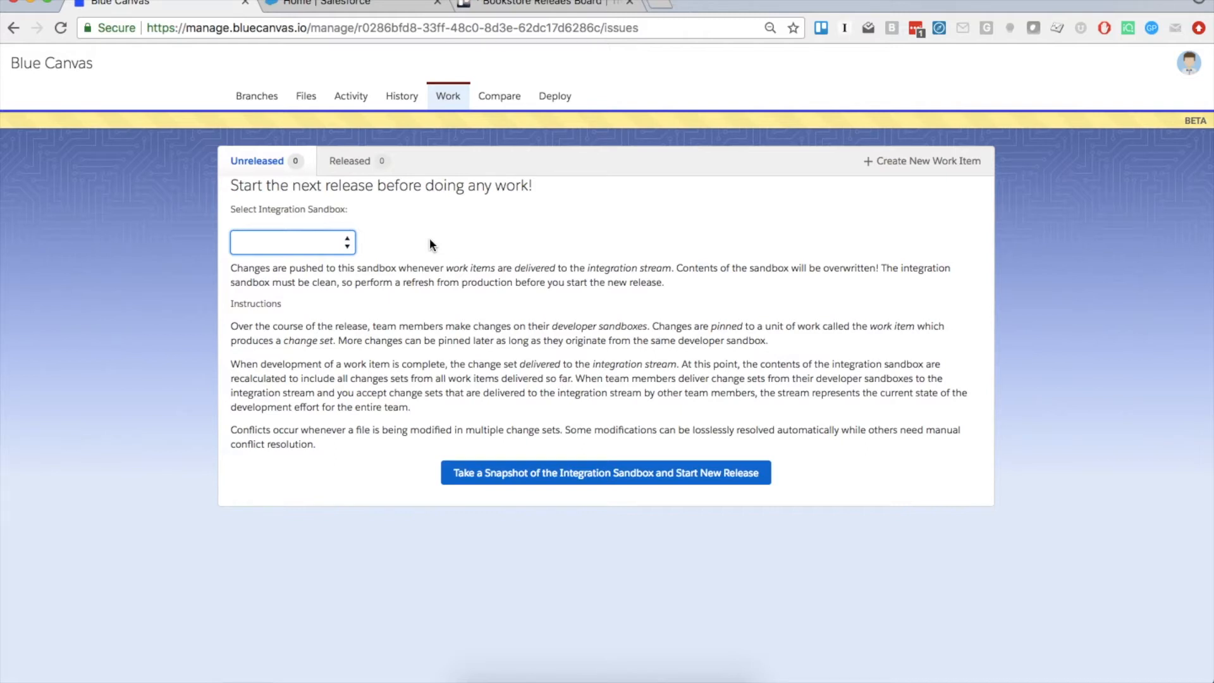
pyautogui.click(307, 244)
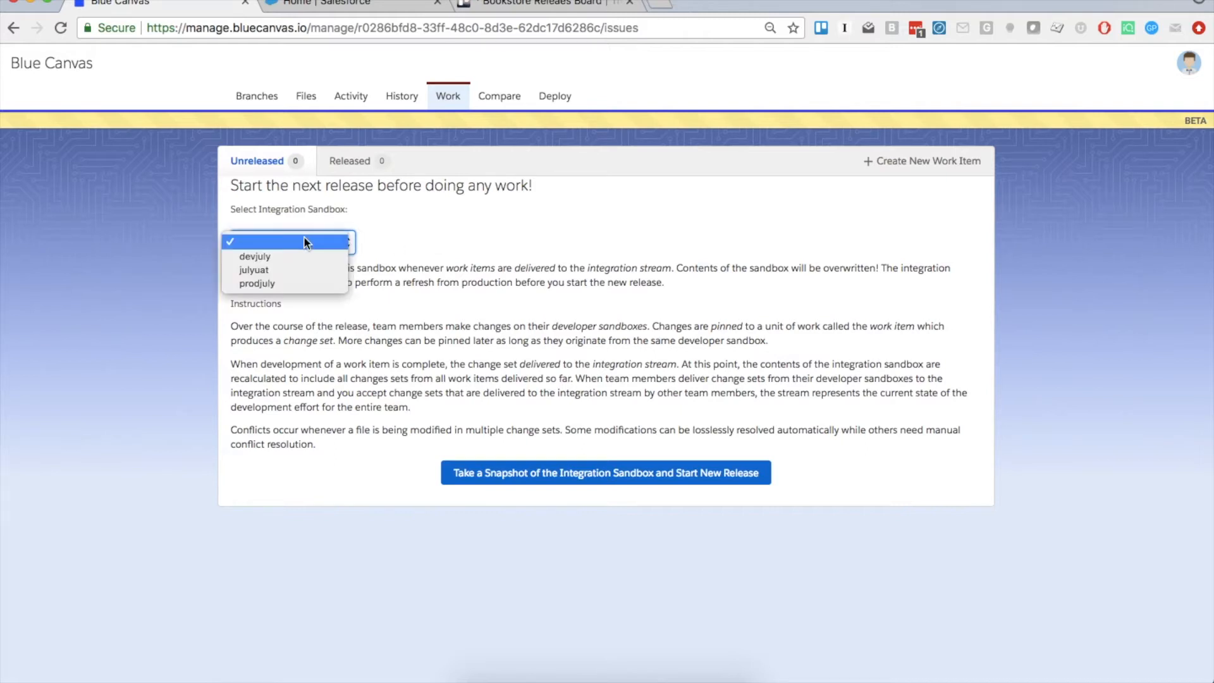
pyautogui.click(289, 268)
pyautogui.click(517, 475)
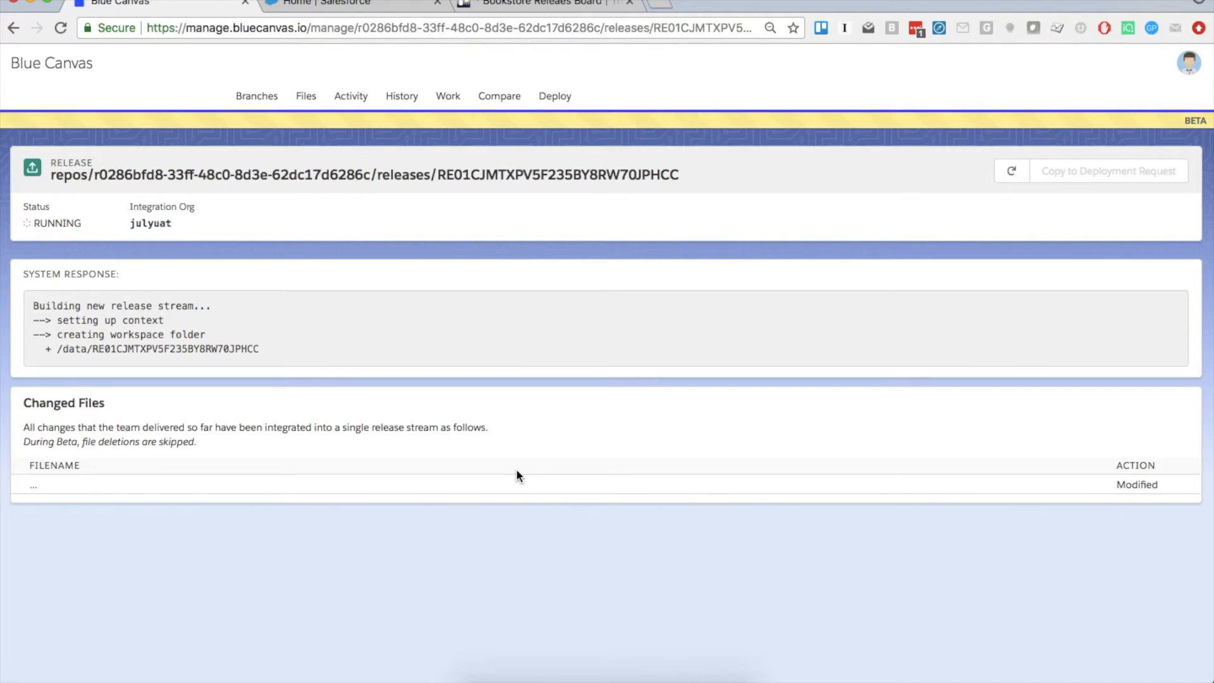
pyautogui.click(1013, 172)
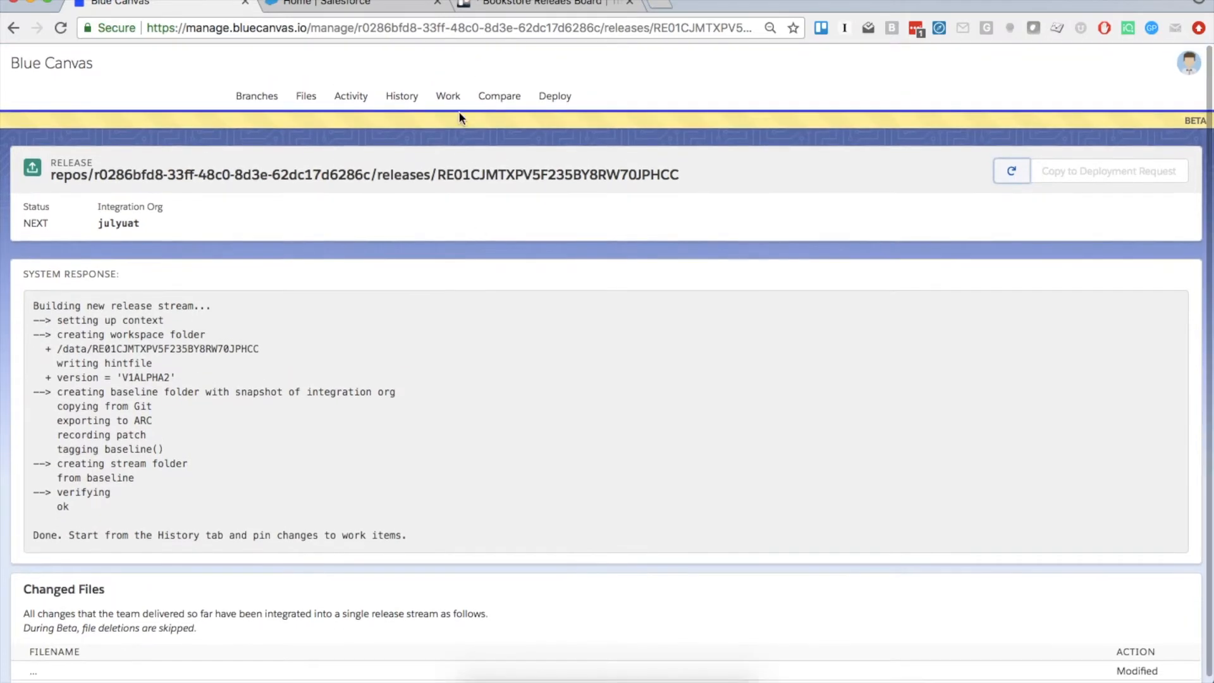
pyautogui.click(449, 97)
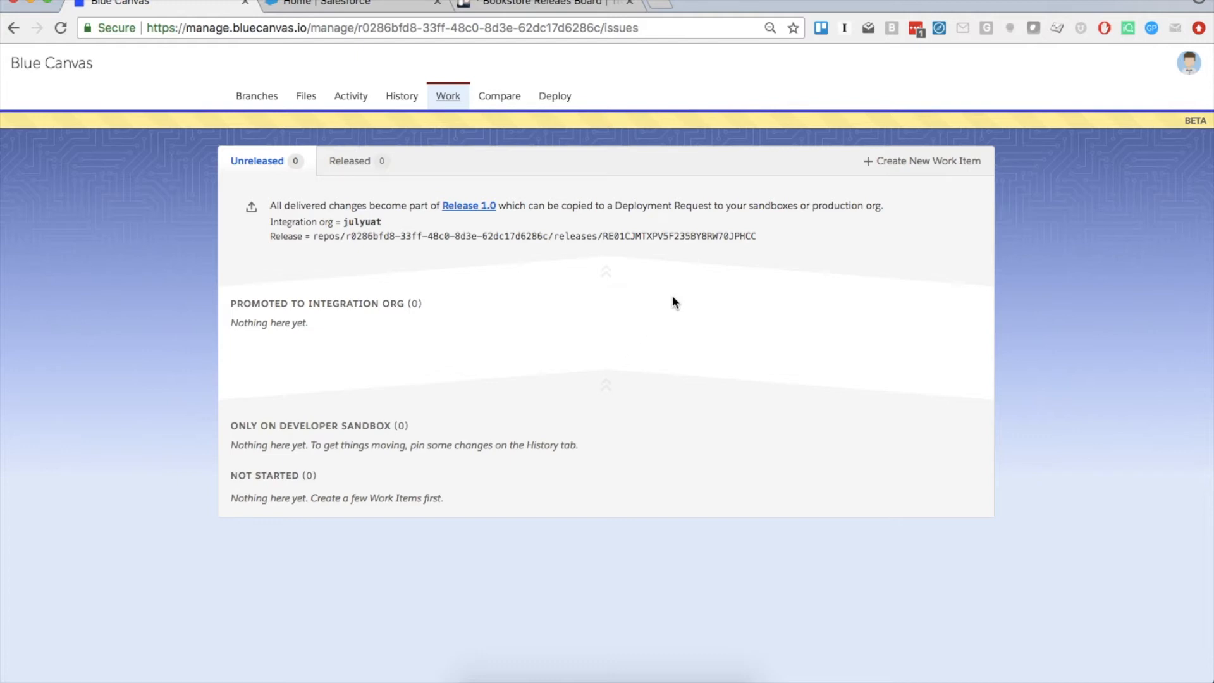
# Save work item 'Add Notebooks as custom object with fields' with a description of the size, pages and type fields
pyautogui.click(885, 162)
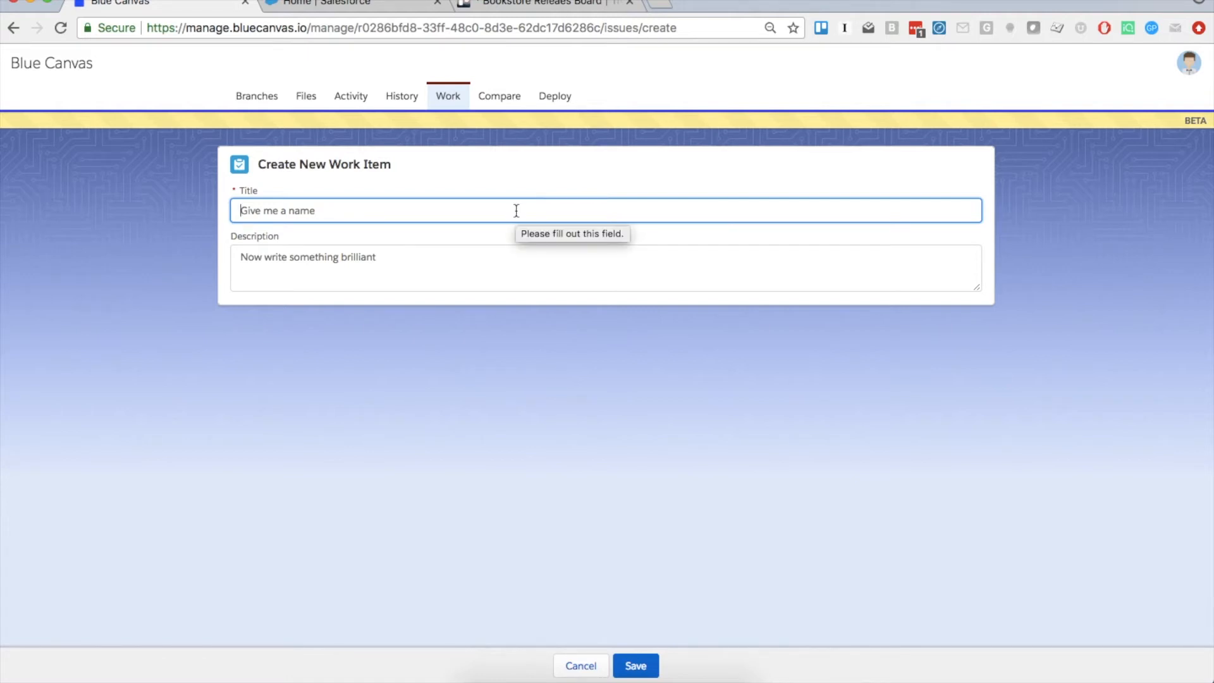
pyautogui.write('Ad')
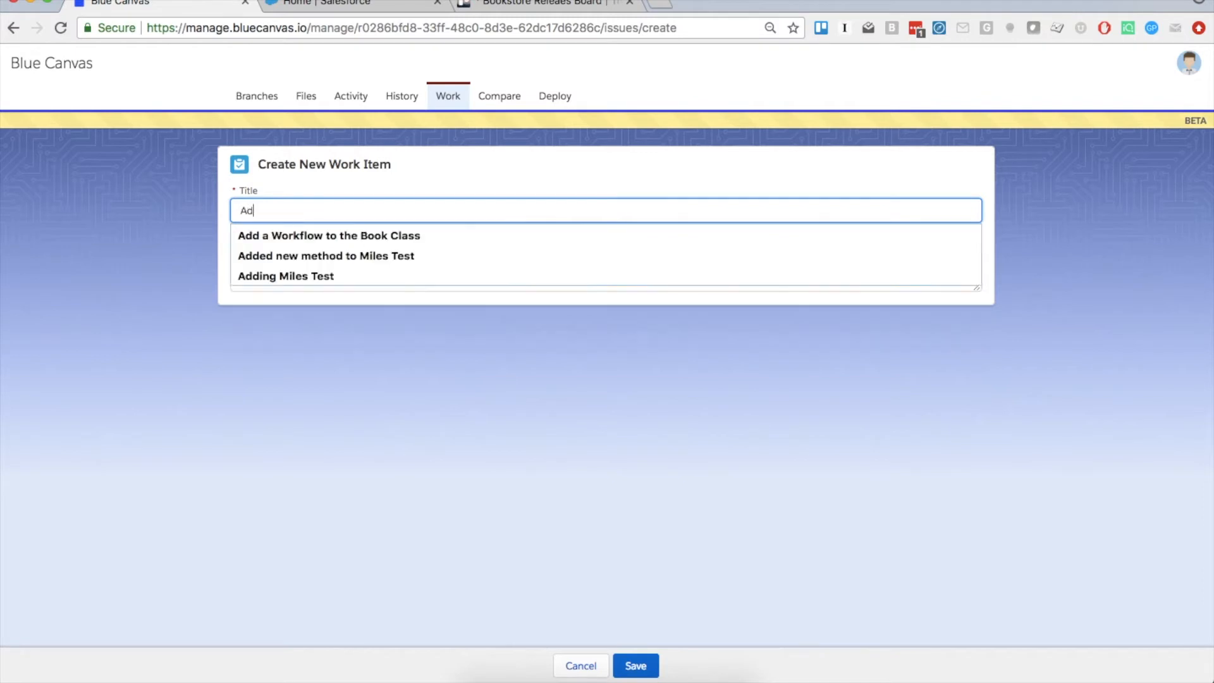
pyautogui.write('d Notebooks as custom')
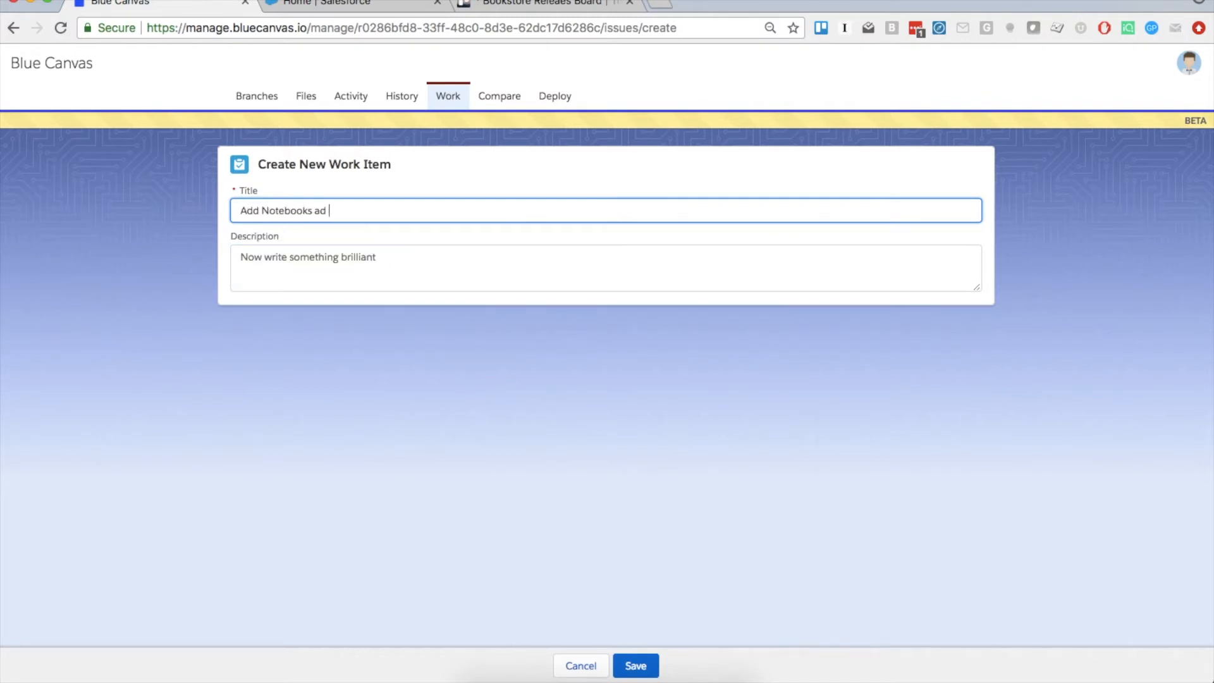
pyautogui.write(' object with fields')
pyautogui.press('Tab')
pyautogui.write('Incl')
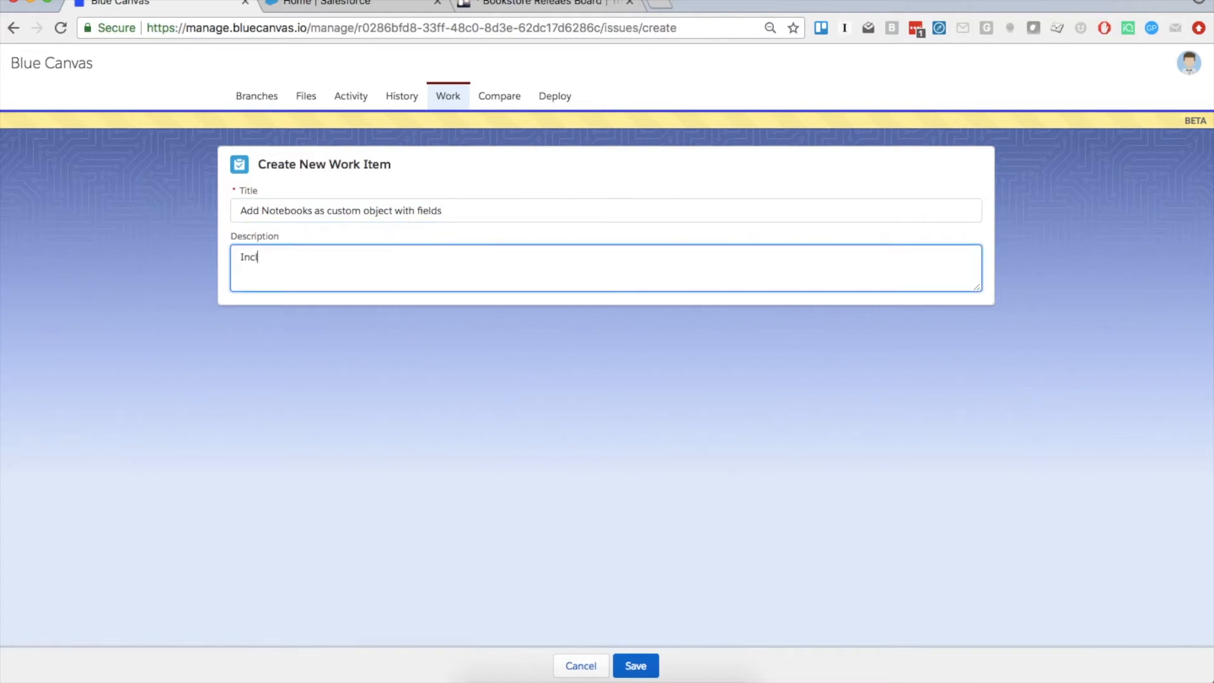
pyautogui.write('ude fields for size, pages, and type (r')
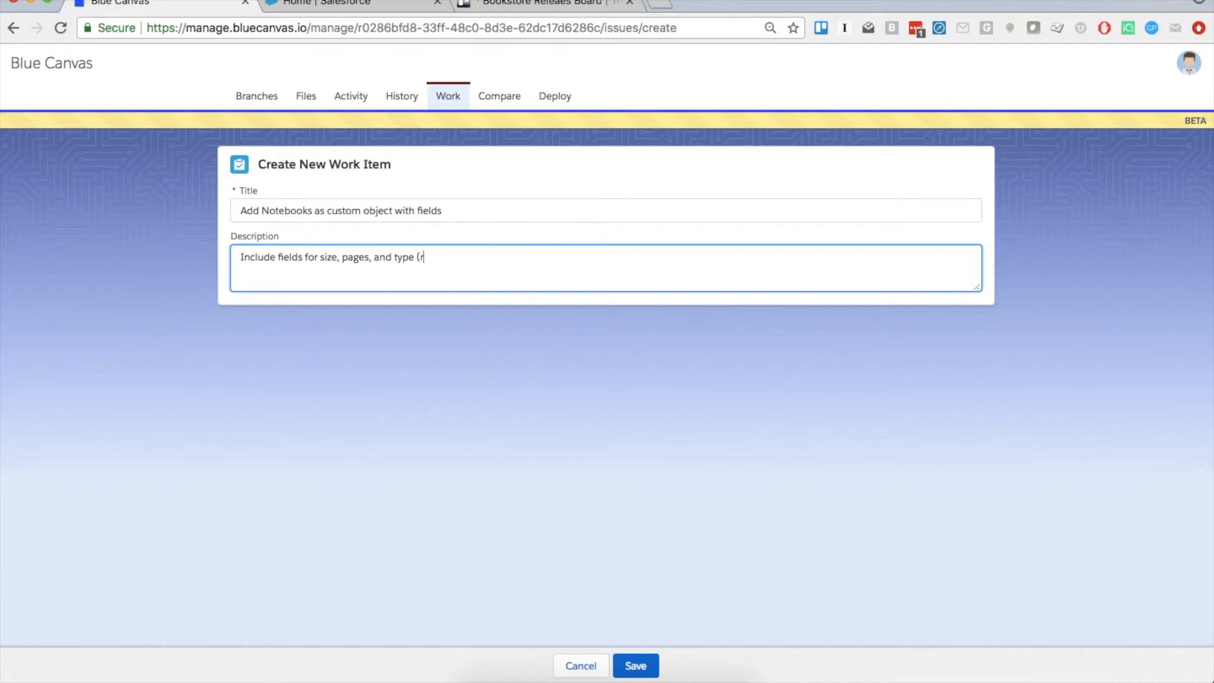
pyautogui.write('uled, lined or graphing). ')
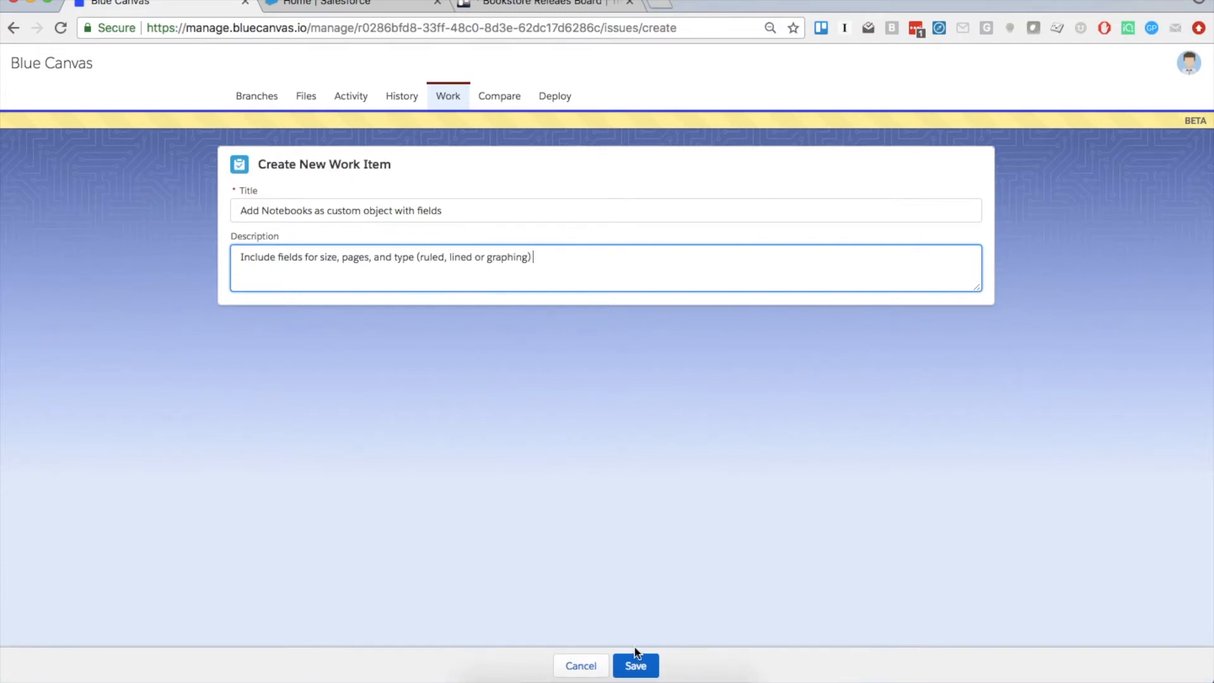
pyautogui.write('Include help text.')
pyautogui.click(635, 665)
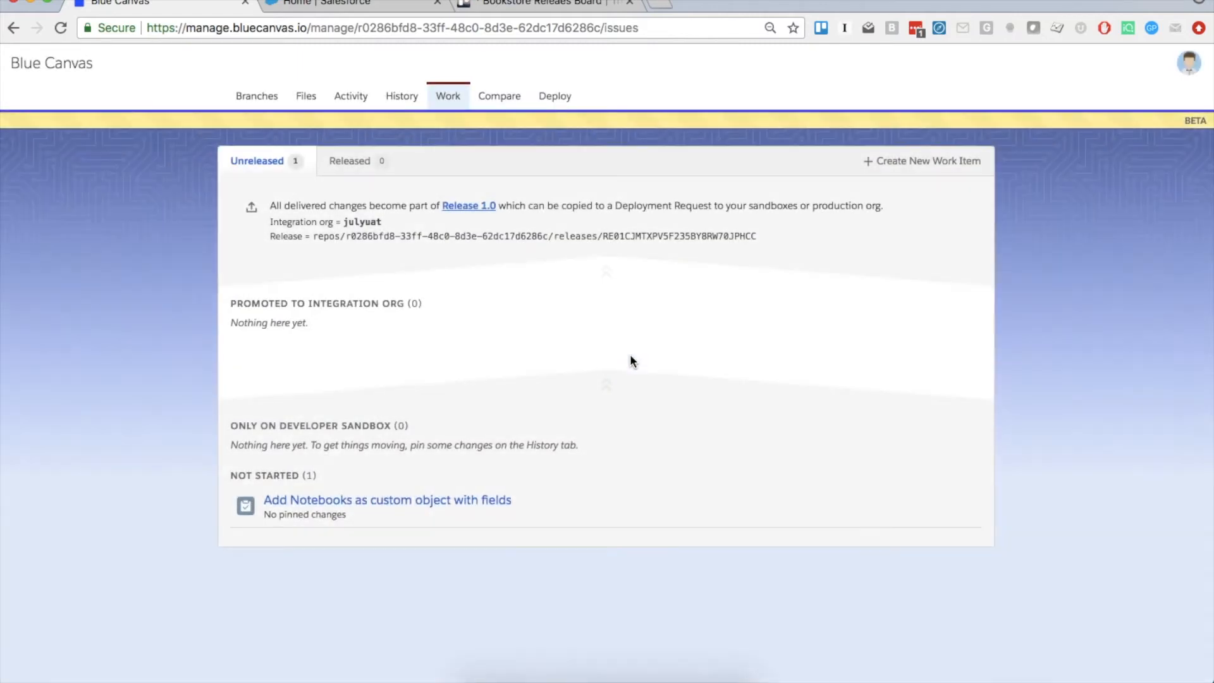
# Open the Notebooks work item and look up its Notebook custom object card on Trello
pyautogui.click(436, 503)
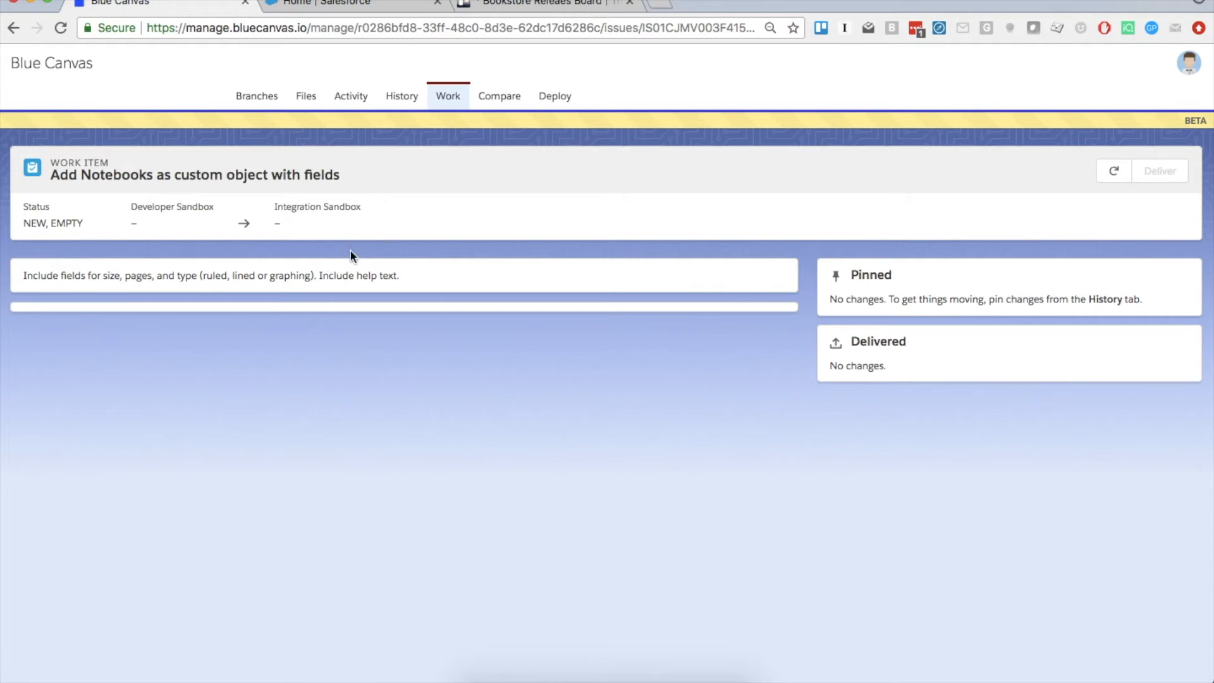
pyautogui.click(328, 5)
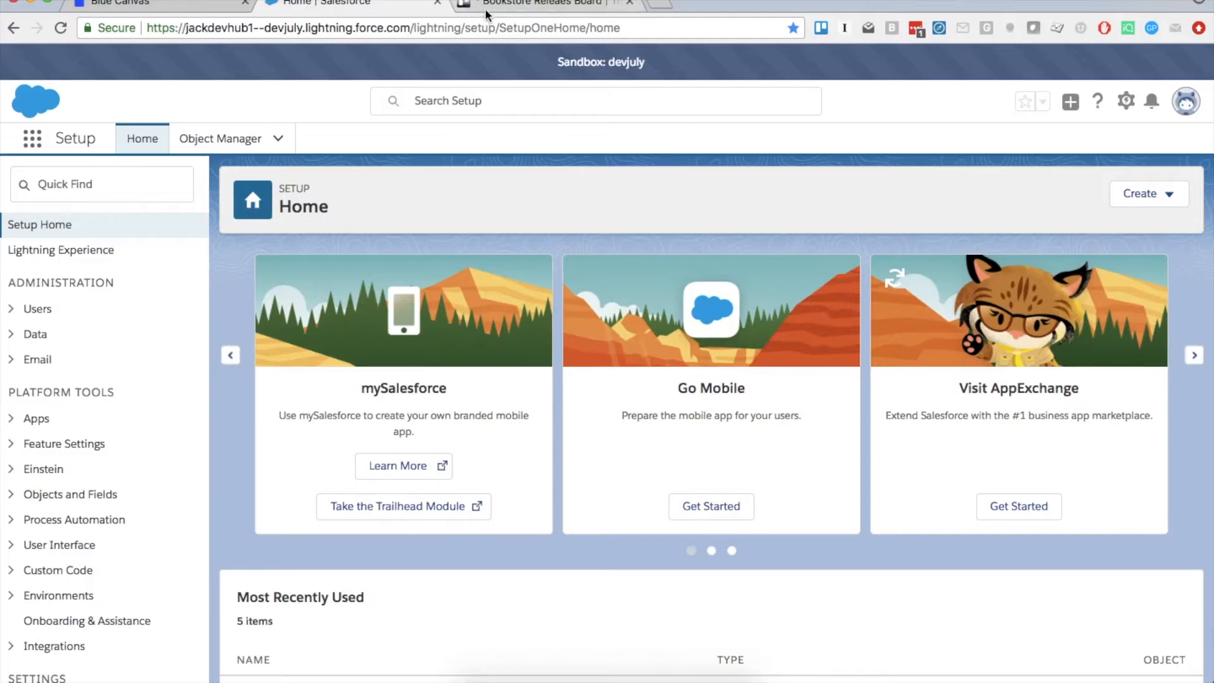
pyautogui.click(483, 7)
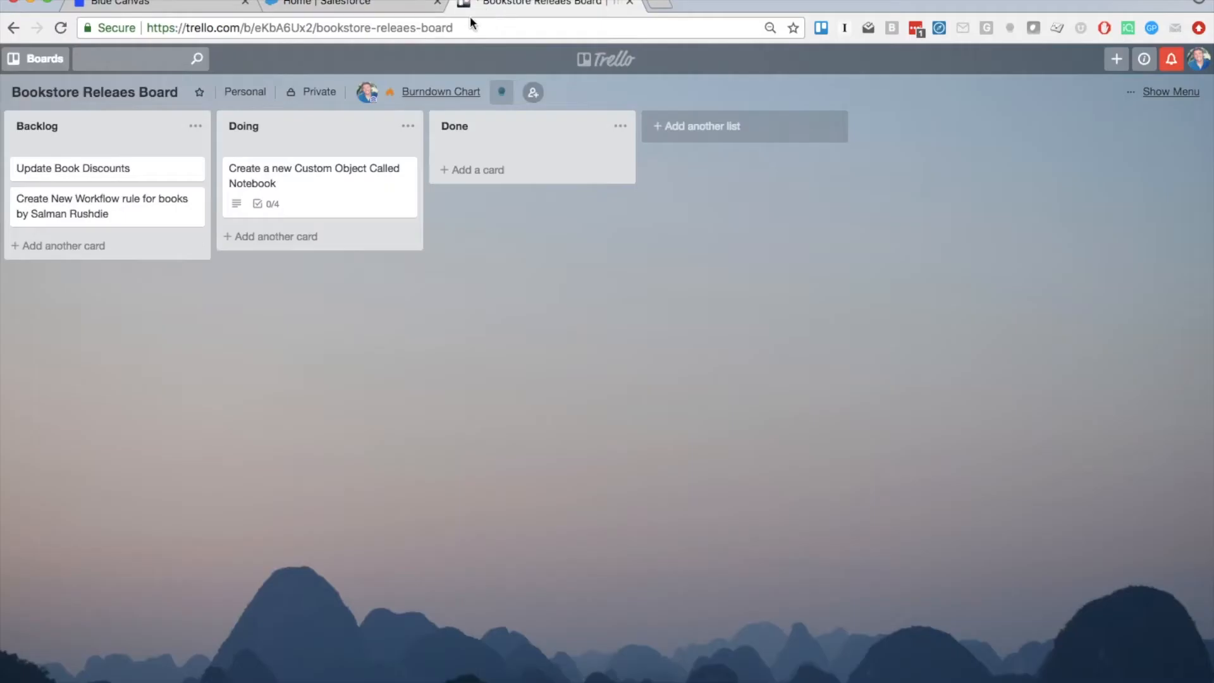
pyautogui.click(271, 183)
pyautogui.click(385, 32)
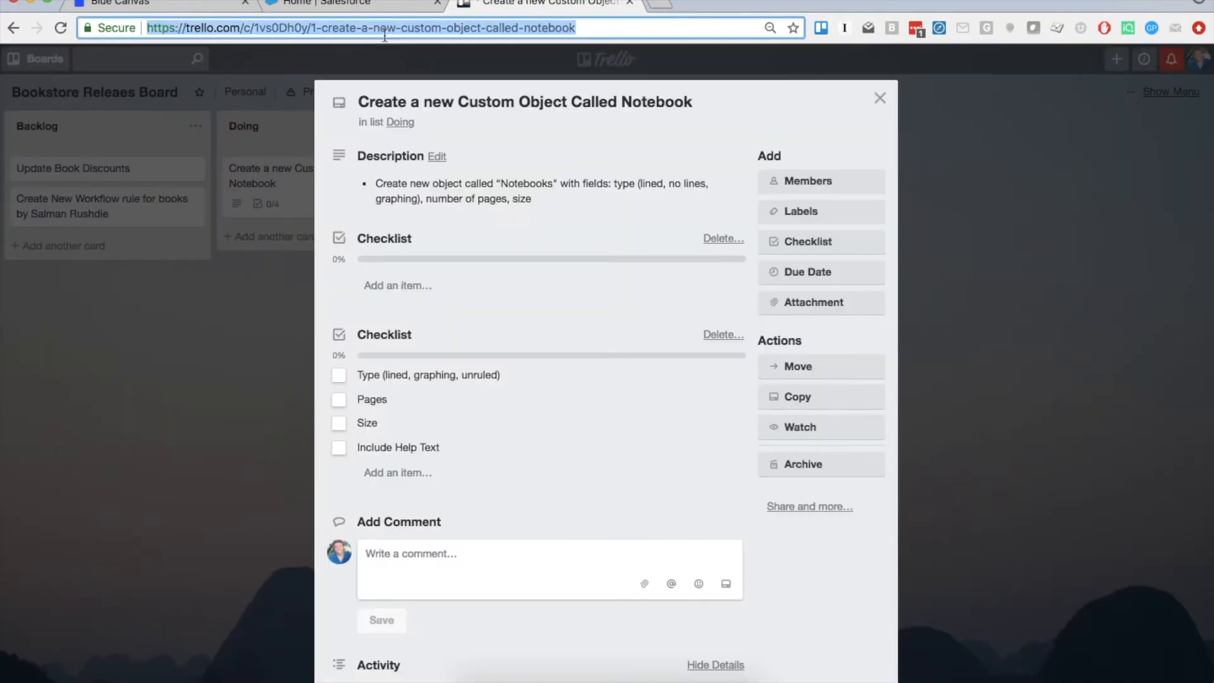
# Reopen the Notebooks work item in Blue Canvas, then switch to the devjuly Salesforce Setup home
pyautogui.click(165, 5)
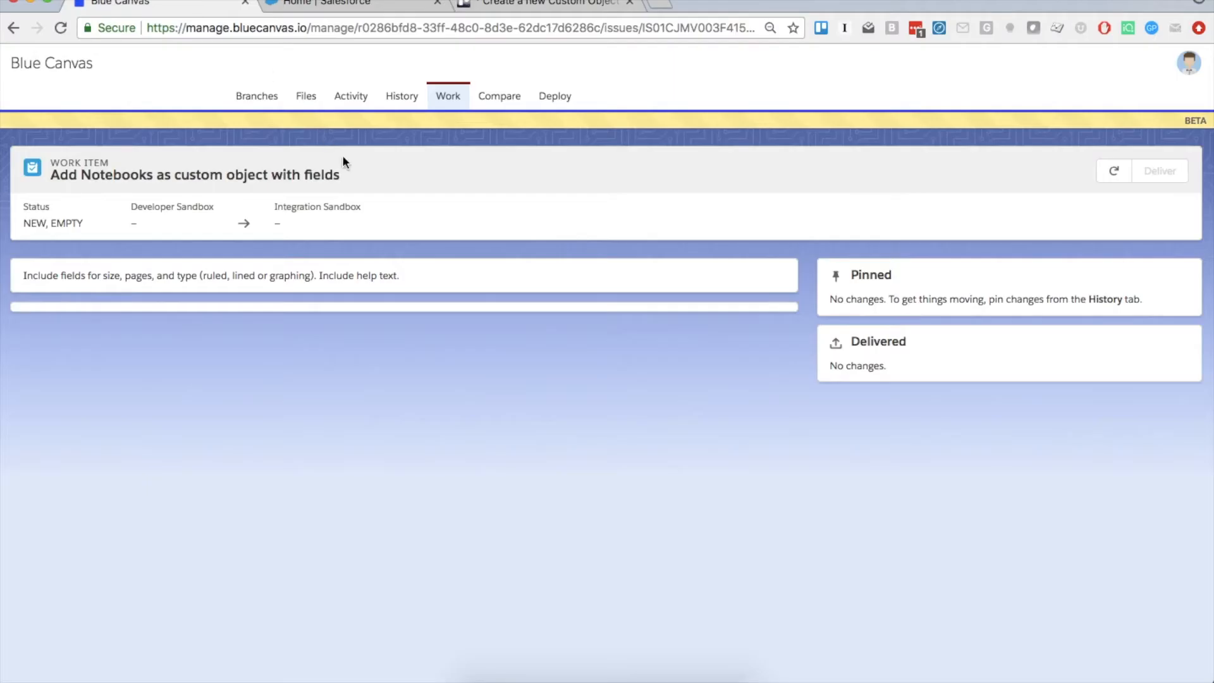
pyautogui.click(447, 97)
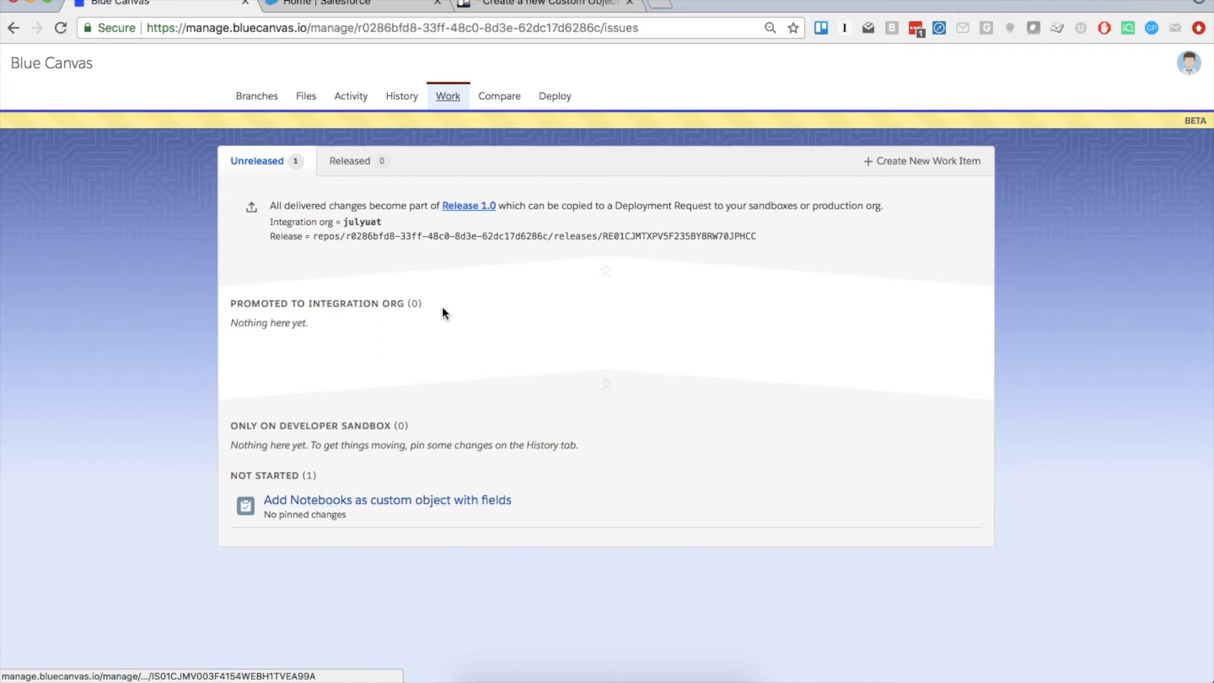
pyautogui.click(379, 500)
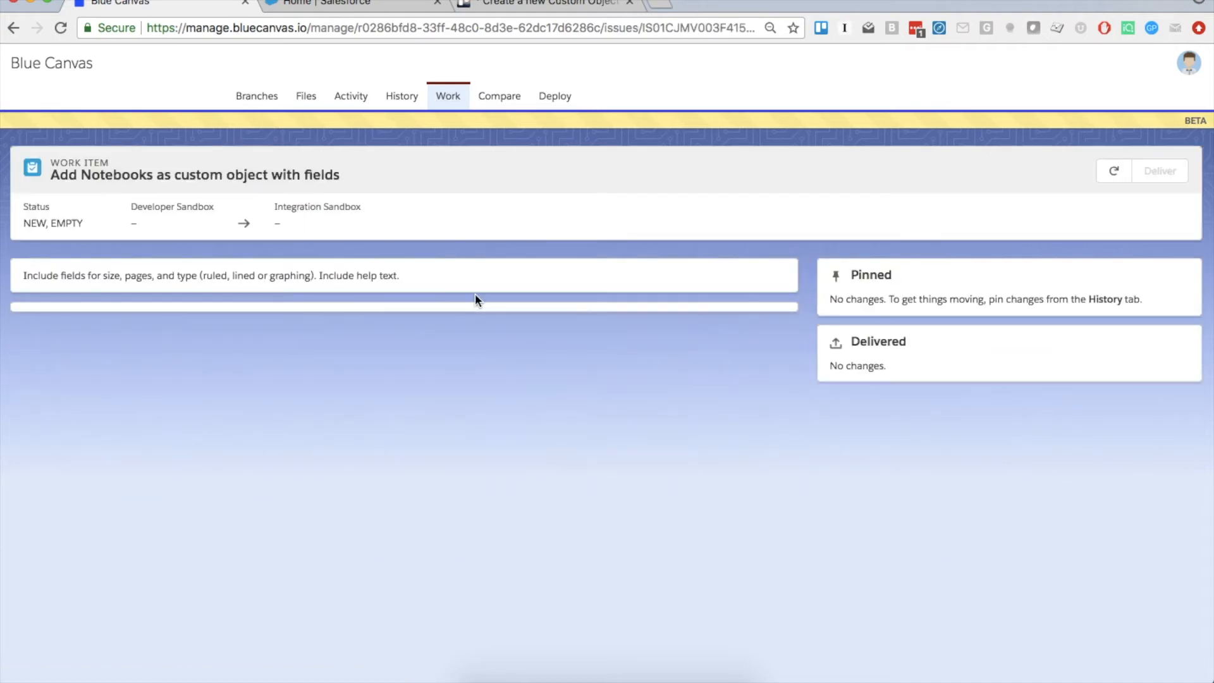
pyautogui.tripleClick(190, 266)
pyautogui.click(367, 5)
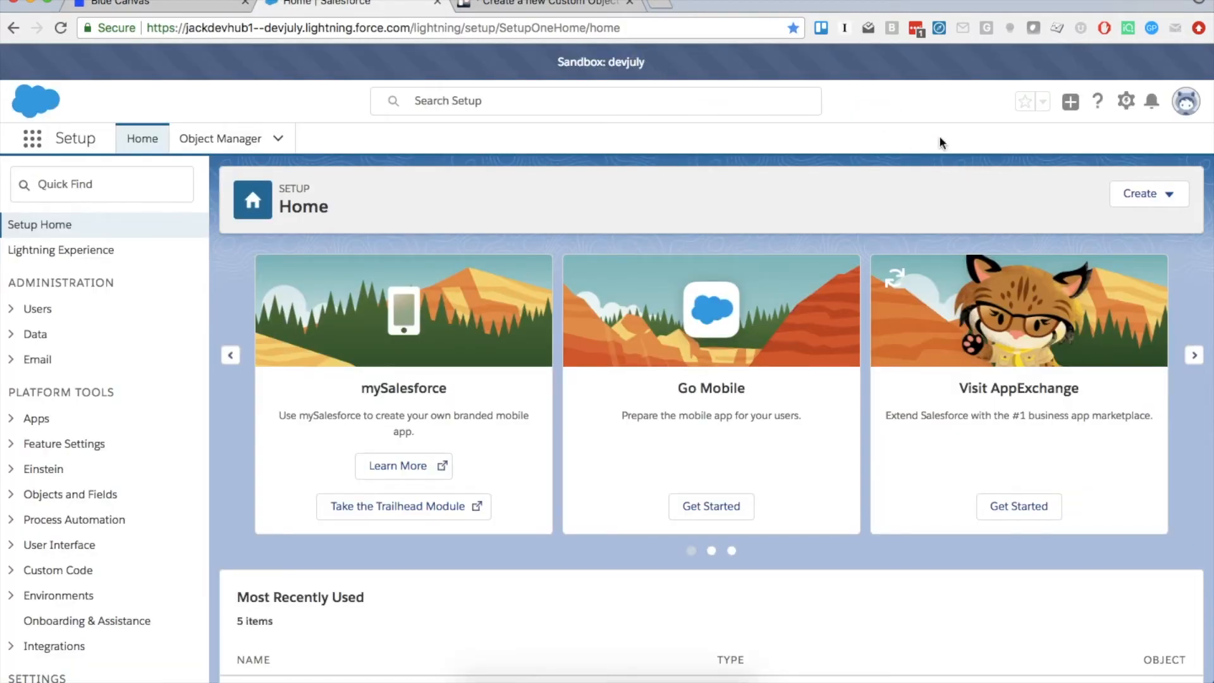
# Open Setup in a new tab and reach Object Manager through Quick Find
pyautogui.click(1127, 108)
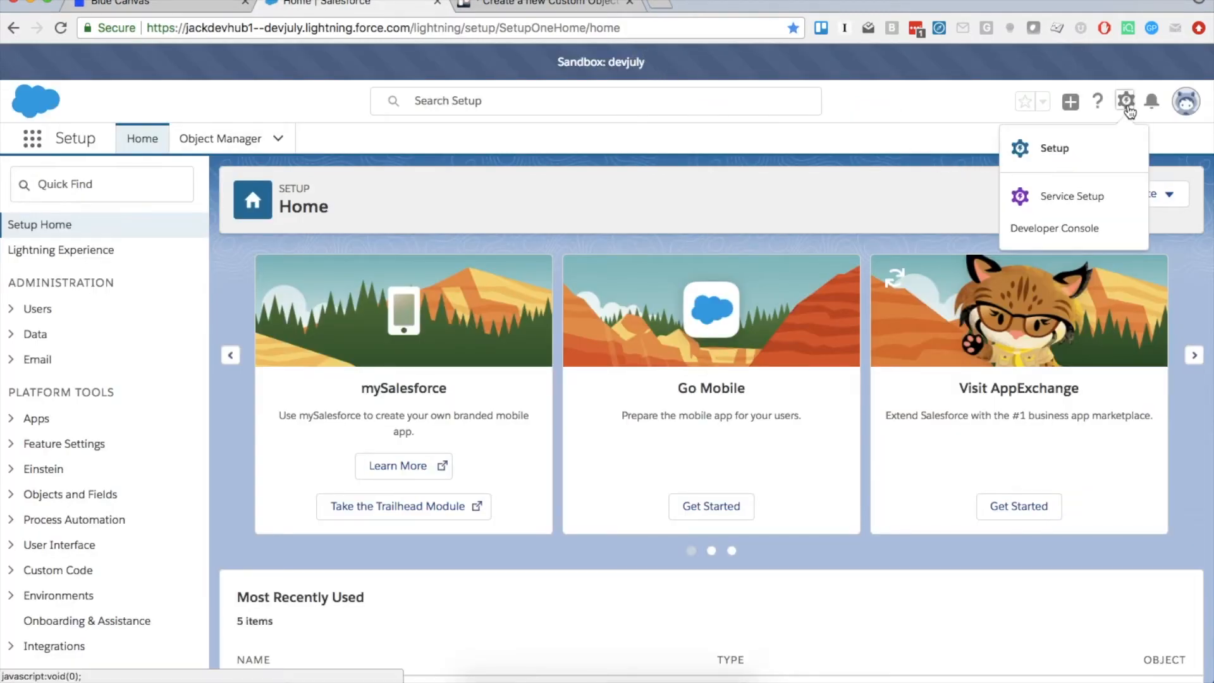
pyautogui.click(1055, 148)
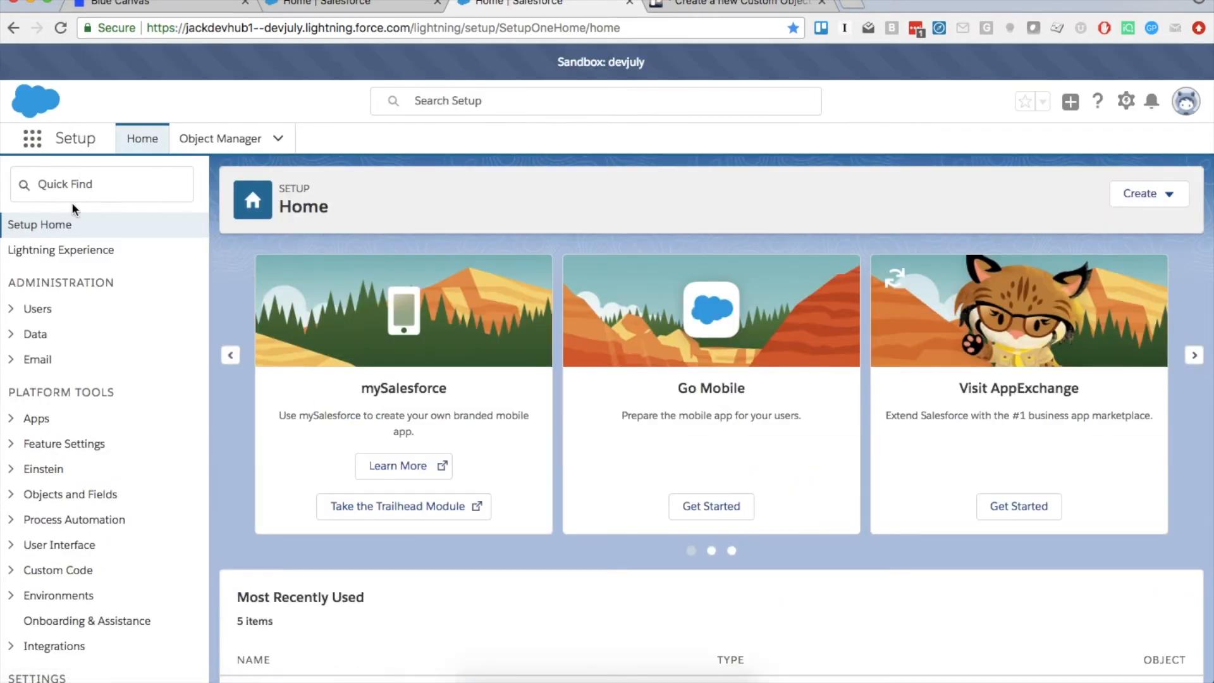
pyautogui.click(72, 196)
pyautogui.write('objects')
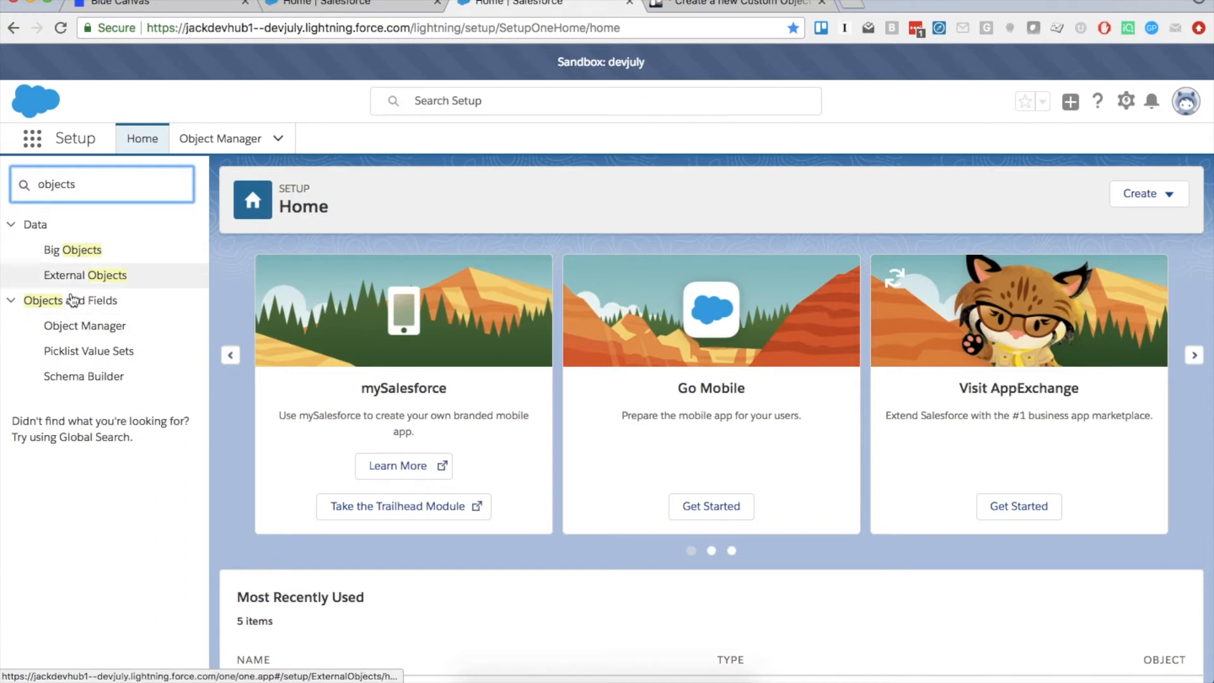
pyautogui.click(76, 327)
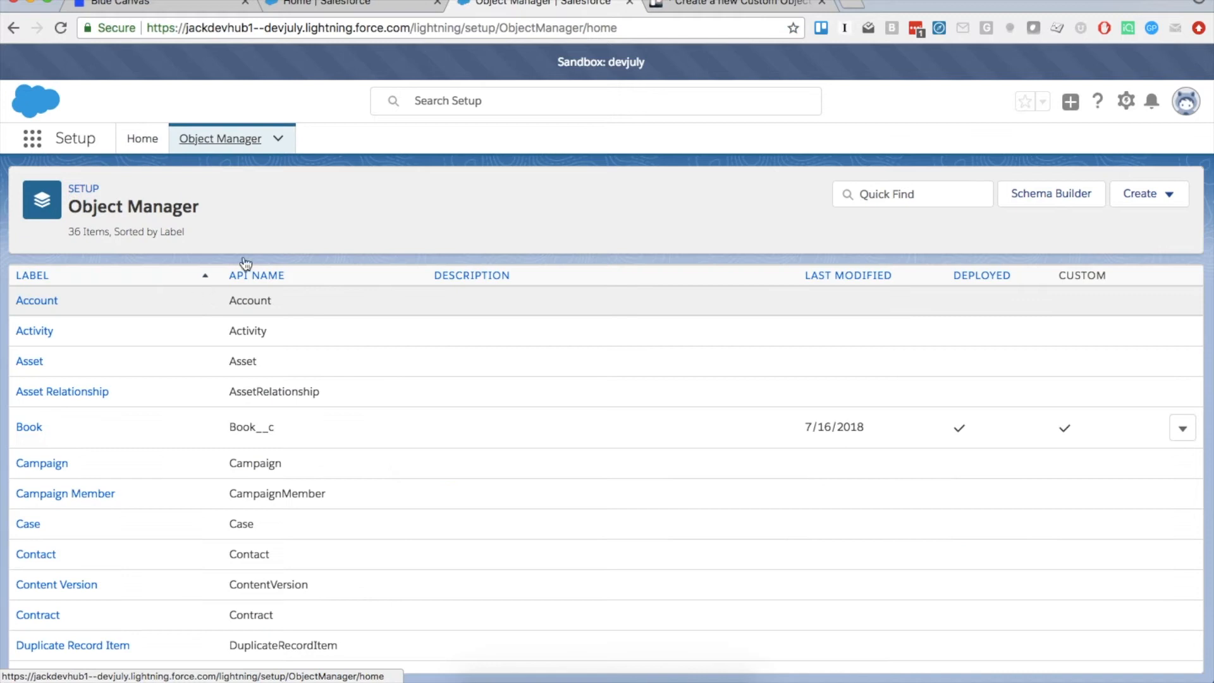
# Create custom object Notebook (plural Notebooks) and view its Fields & Relationships
pyautogui.click(1138, 201)
pyautogui.click(1117, 240)
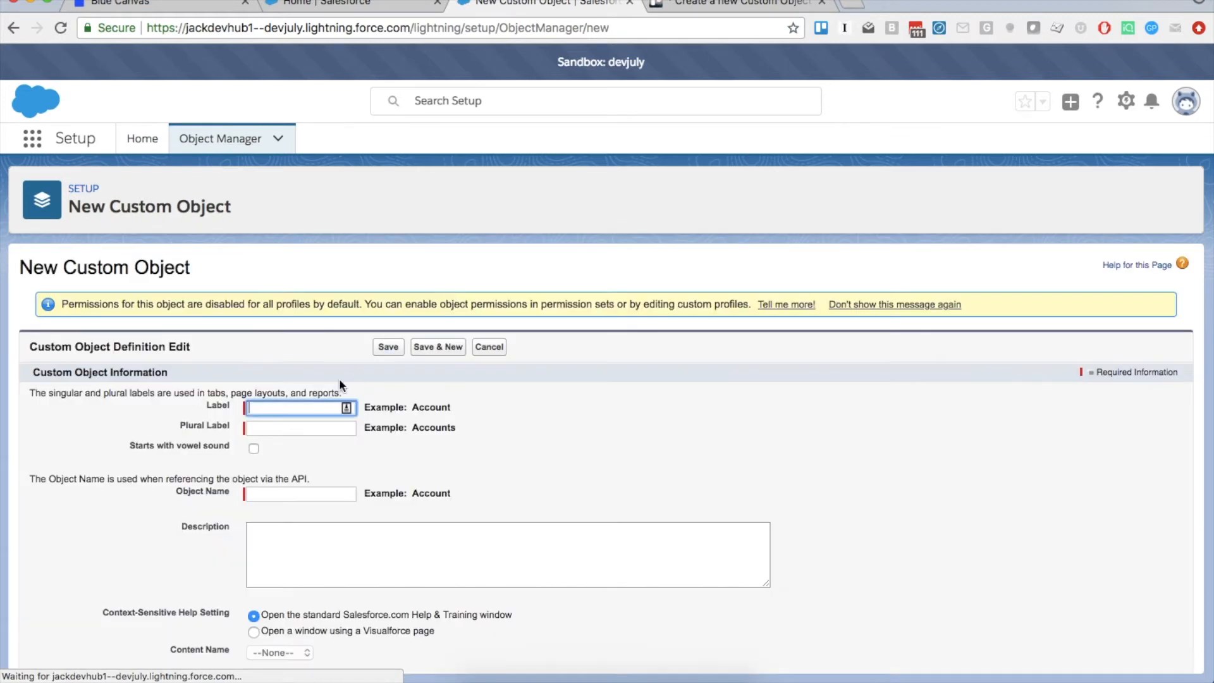
pyautogui.write('ook')
pyautogui.press('Tab')
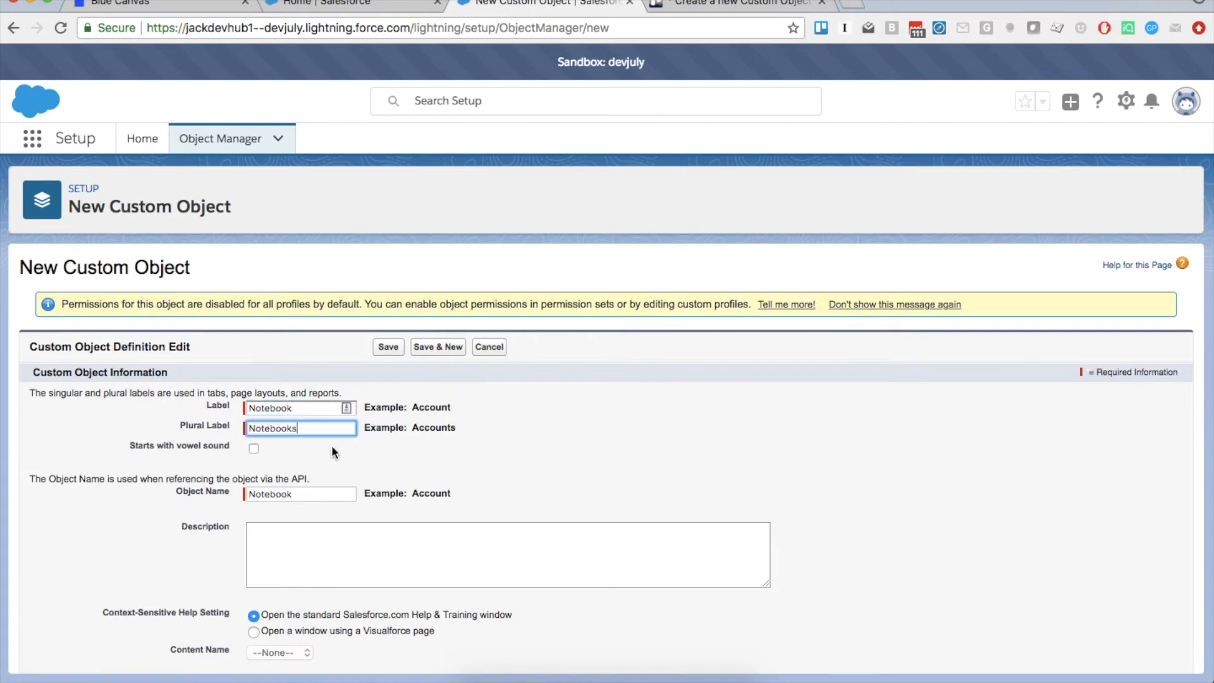
pyautogui.write('Notebooks')
pyautogui.scroll(-5, 359, 511)
pyautogui.scroll(-12, 359, 513)
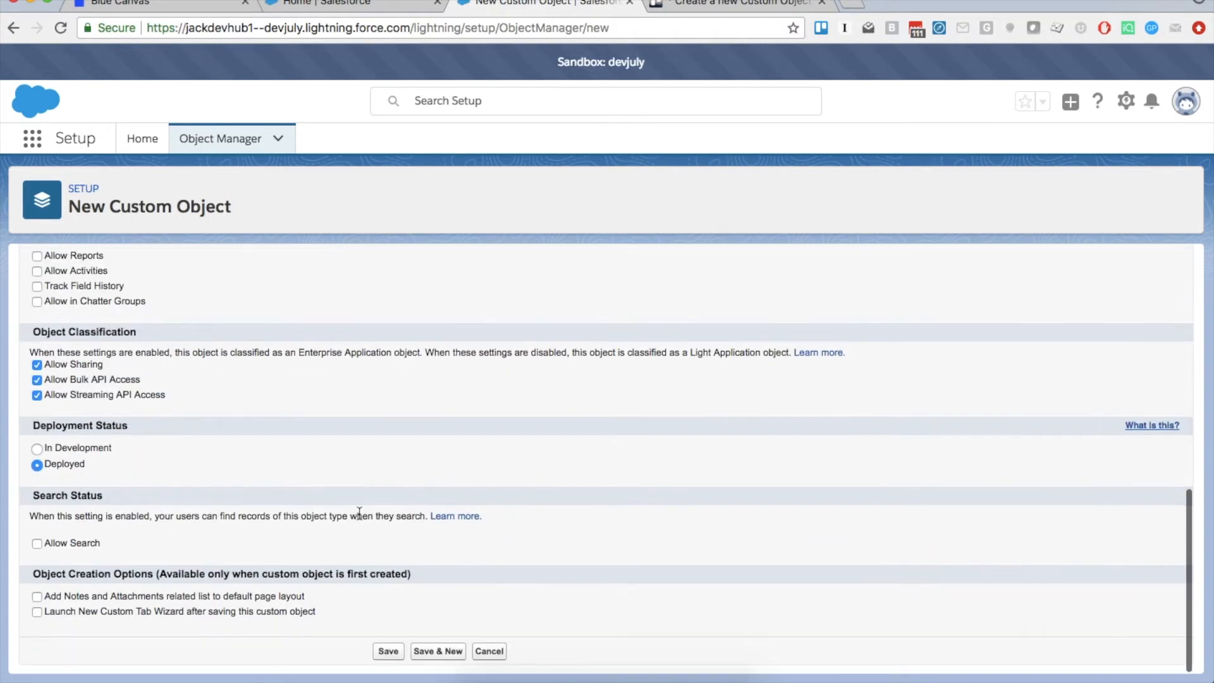
pyautogui.click(388, 652)
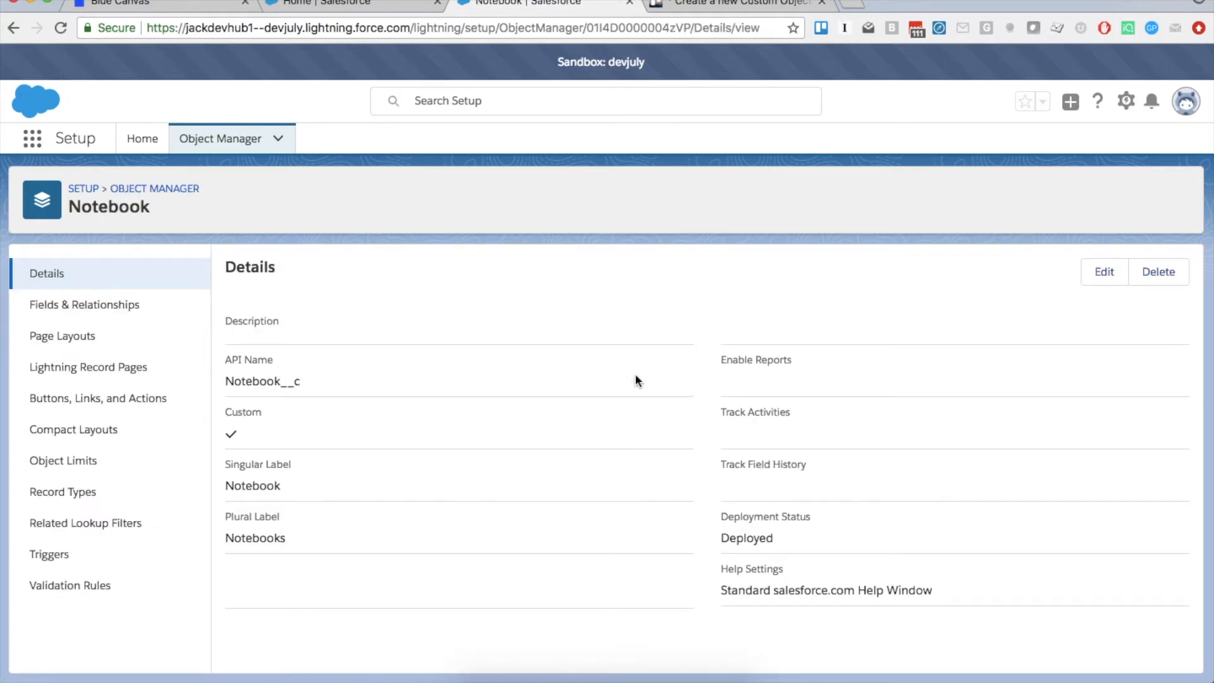
pyautogui.click(101, 310)
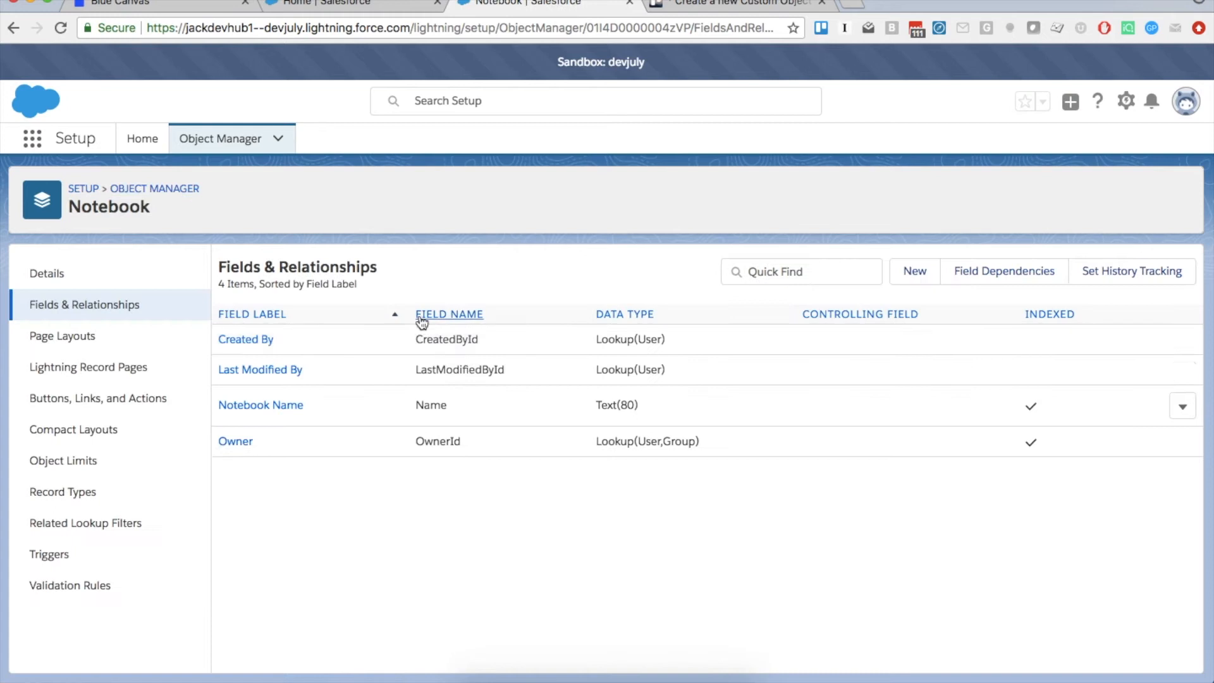
# Start a new Notebook field with the Text data type
pyautogui.click(923, 279)
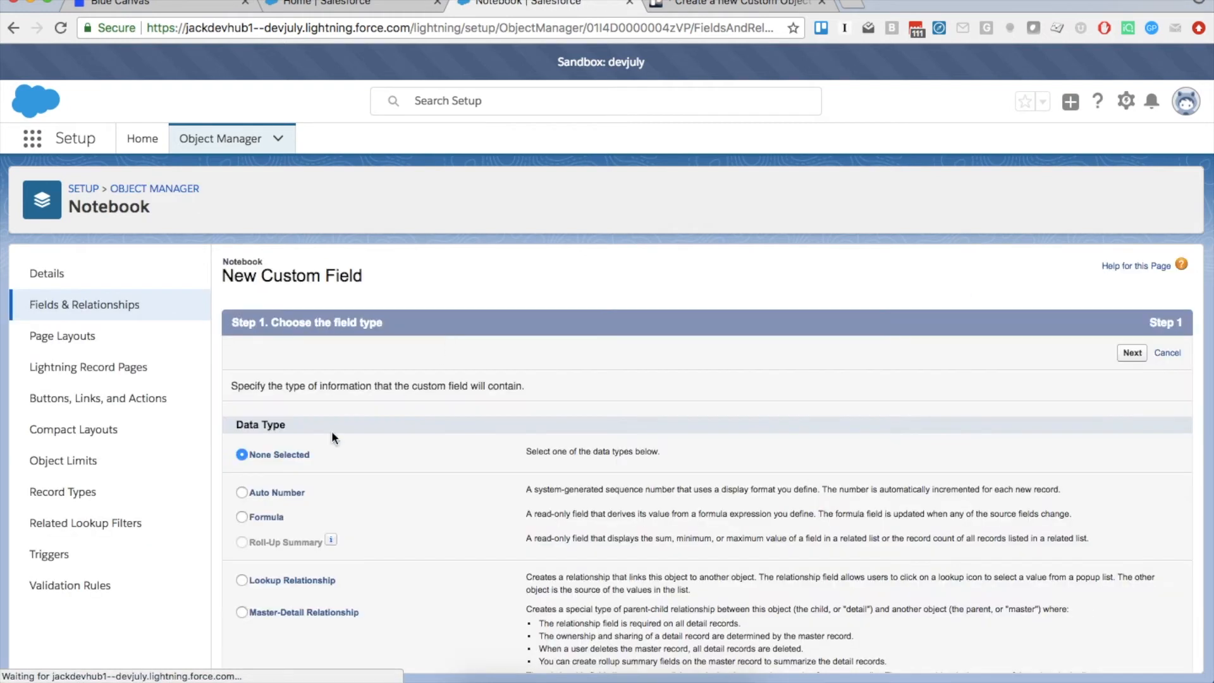
pyautogui.scroll(-2, 338, 482)
pyautogui.scroll(-6, 336, 480)
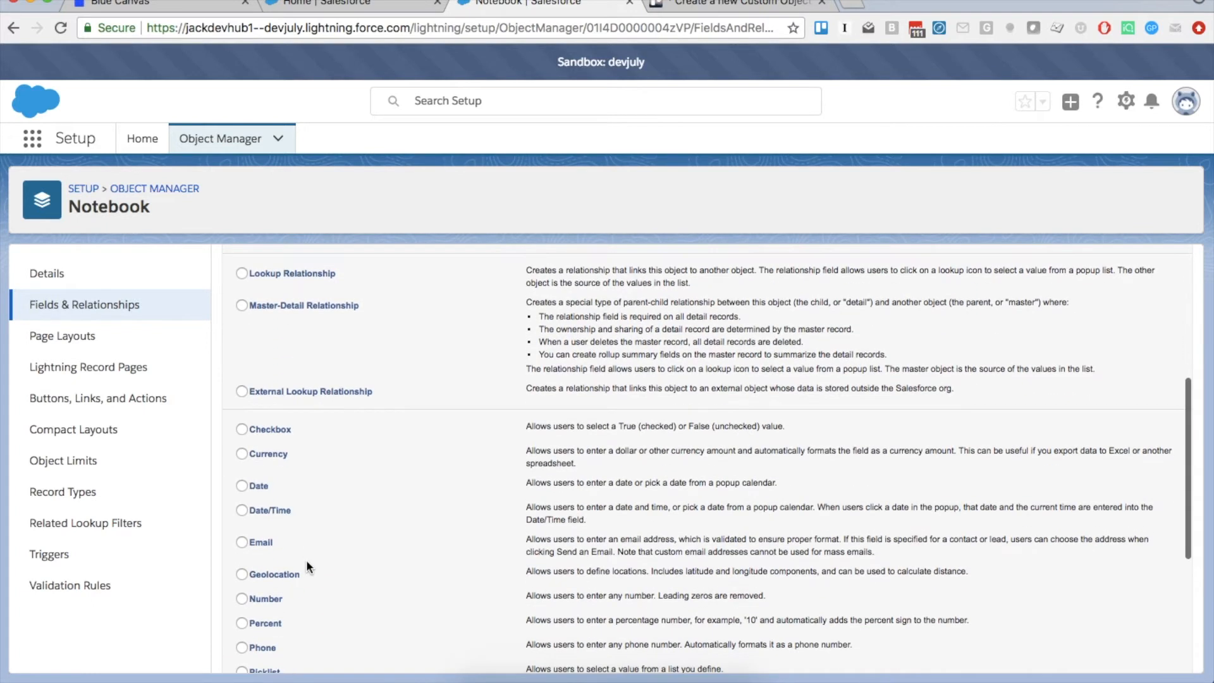
pyautogui.click(242, 642)
pyautogui.scroll(-4, 481, 554)
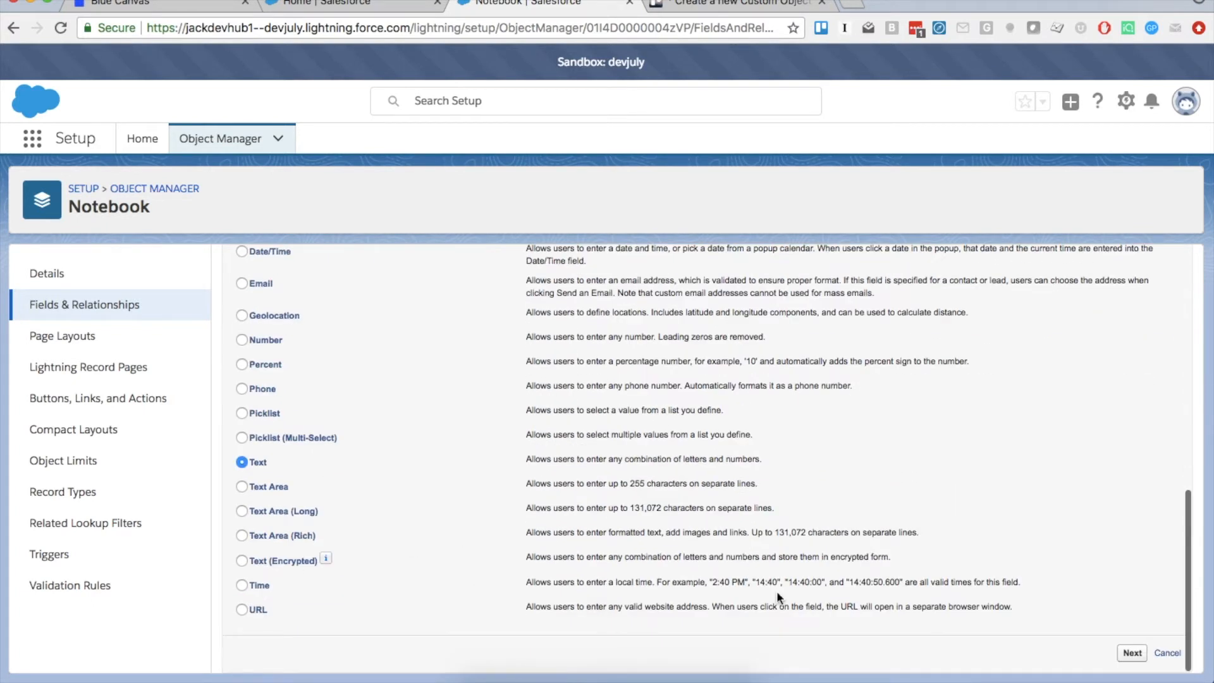
pyautogui.click(1132, 653)
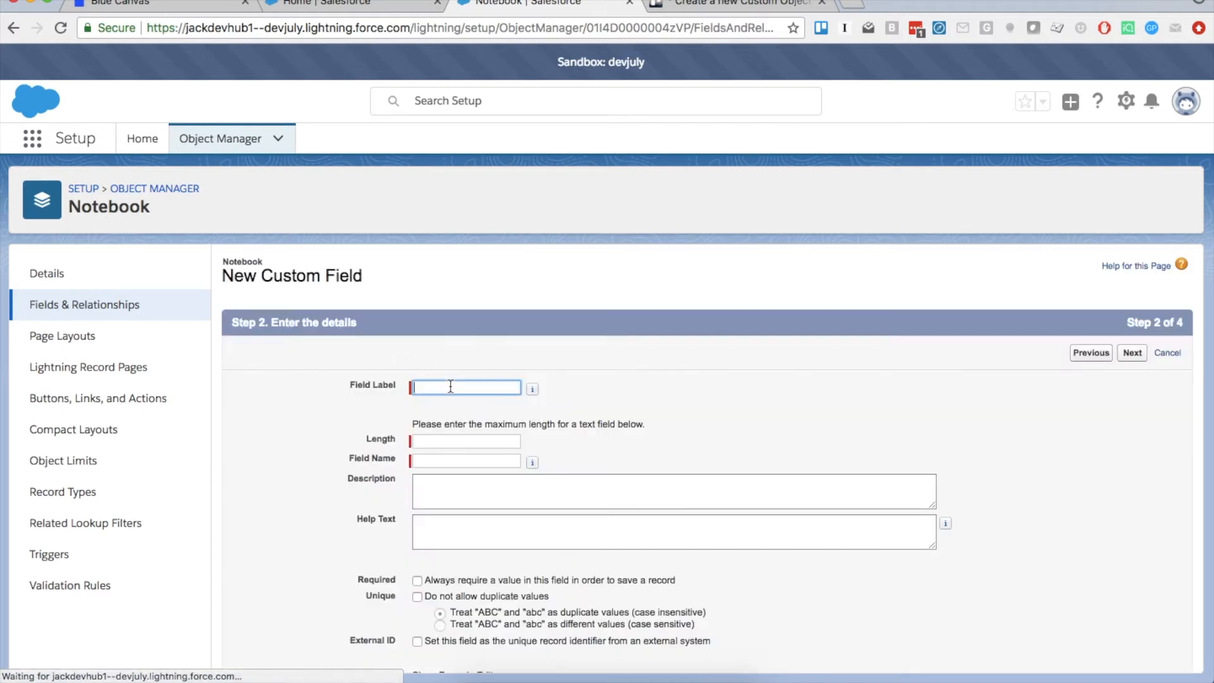
# Label the field Size with length 255 and save it
pyautogui.write('Size')
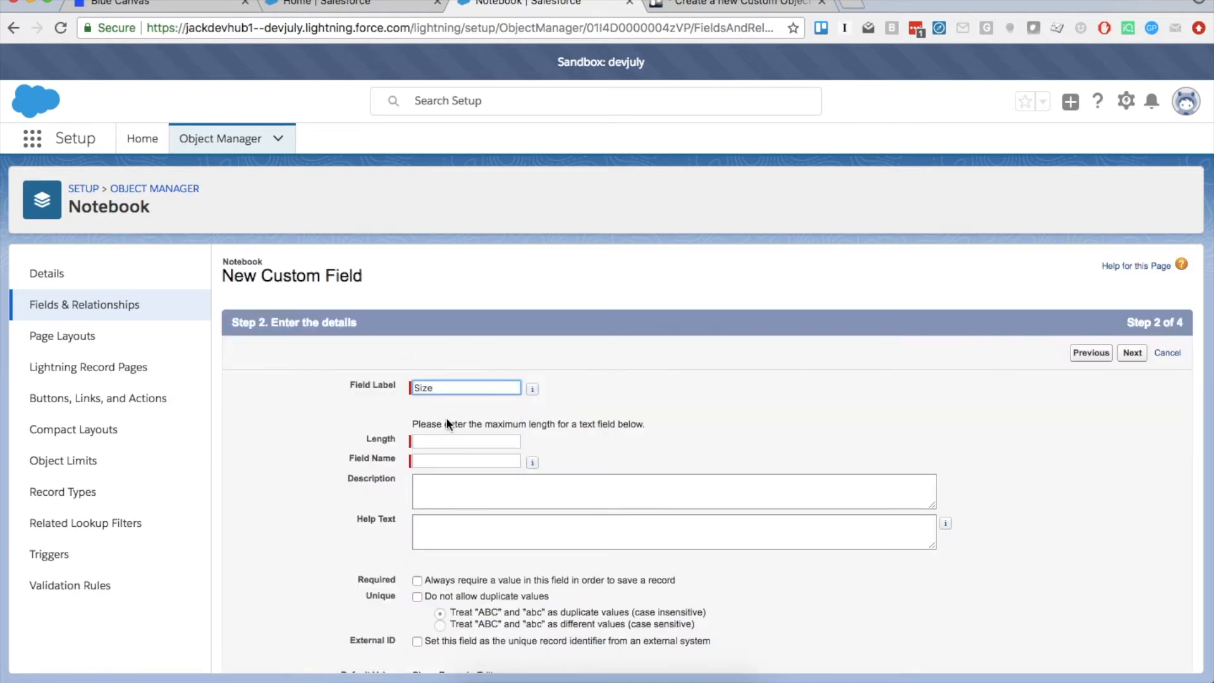
pyautogui.click(446, 440)
pyautogui.write('255')
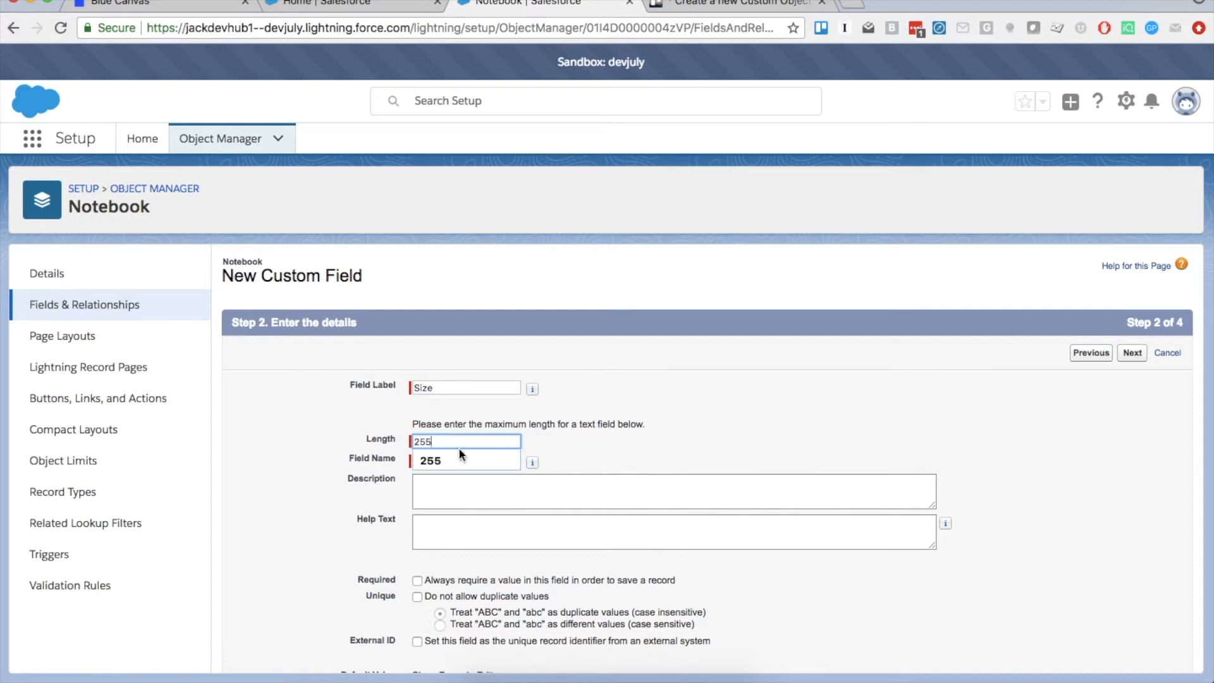
pyautogui.click(343, 468)
pyautogui.scroll(-3, 343, 468)
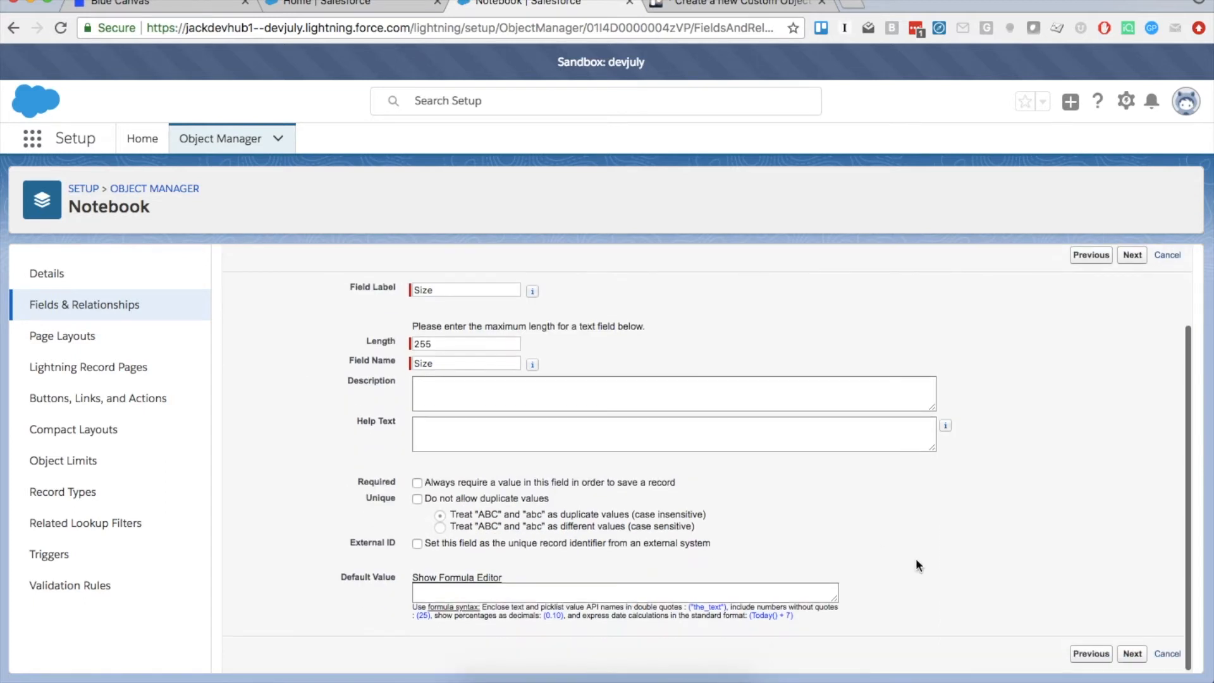
pyautogui.click(1146, 654)
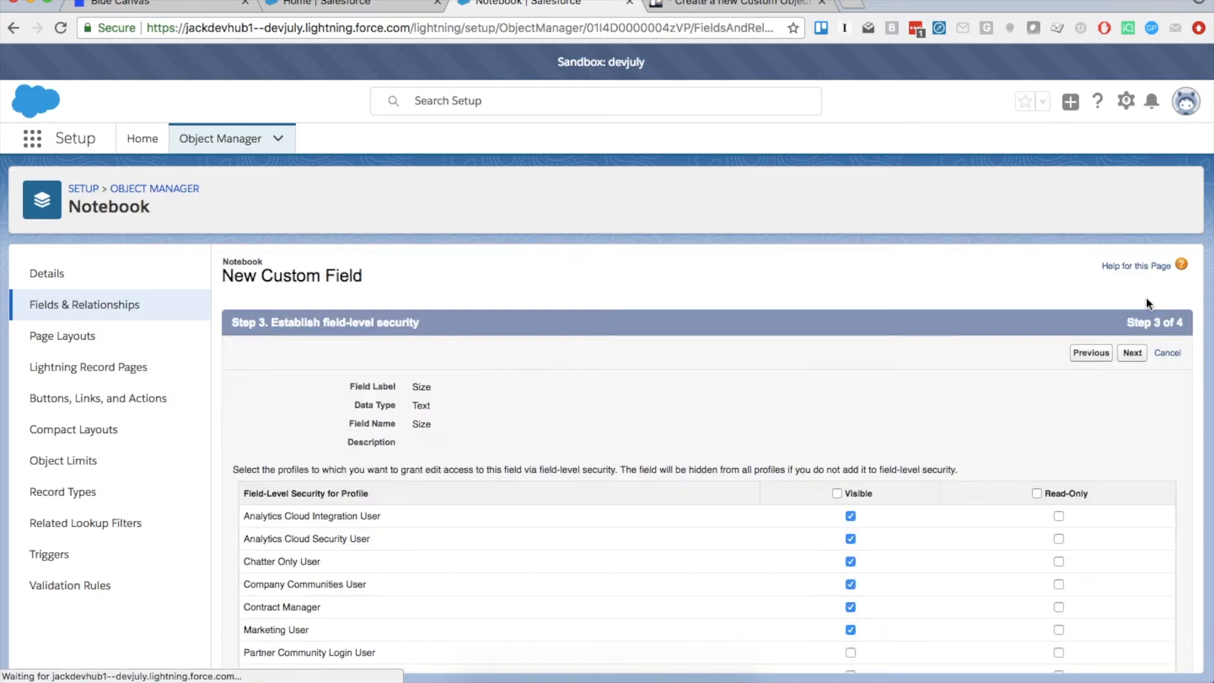
pyautogui.click(1134, 353)
pyautogui.click(1129, 352)
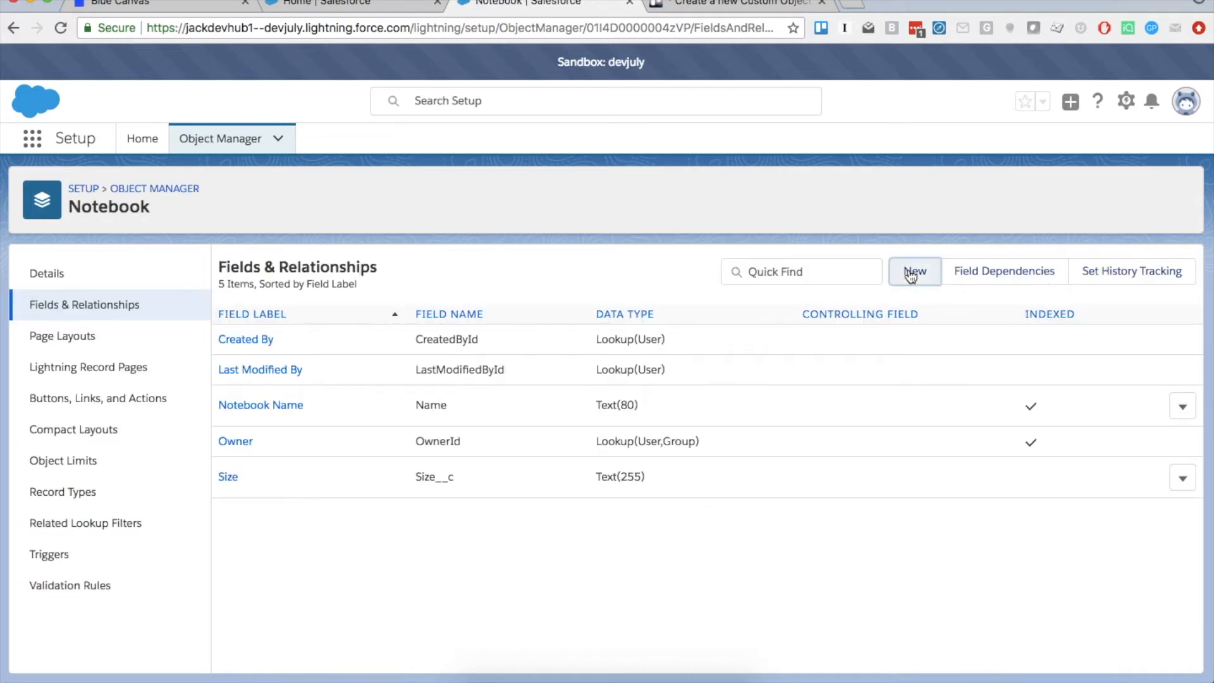
# Start another Notebook field with the Number data type
pyautogui.click(915, 270)
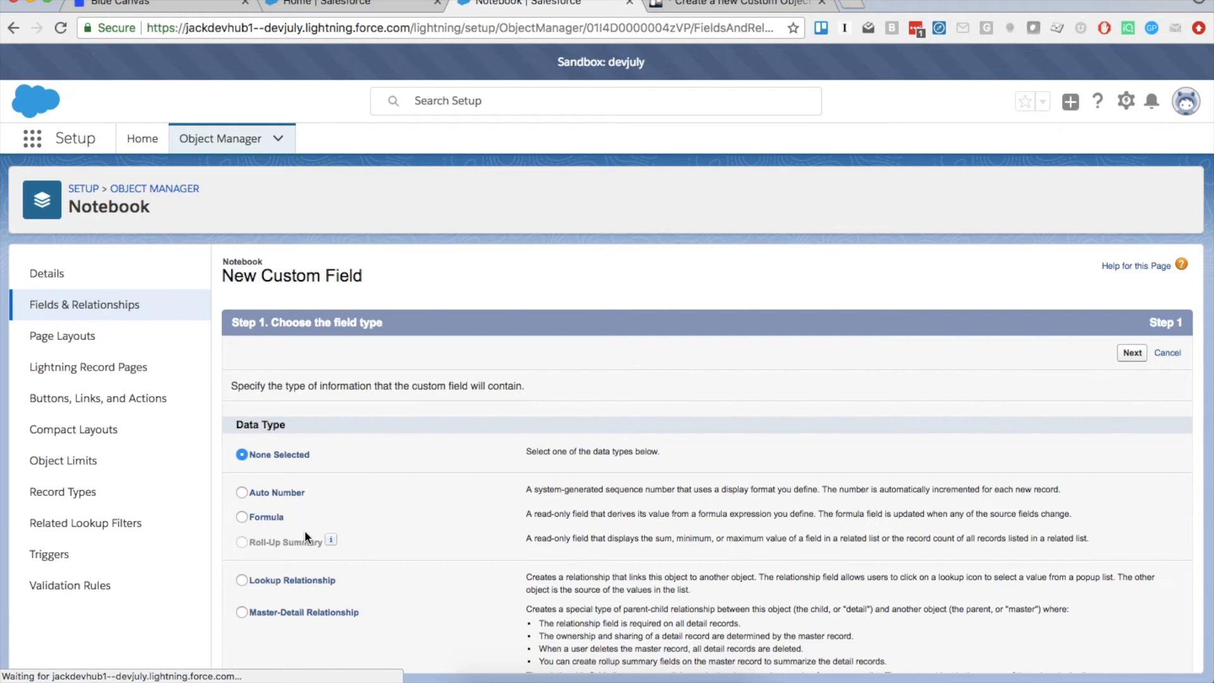
pyautogui.scroll(-6, 305, 530)
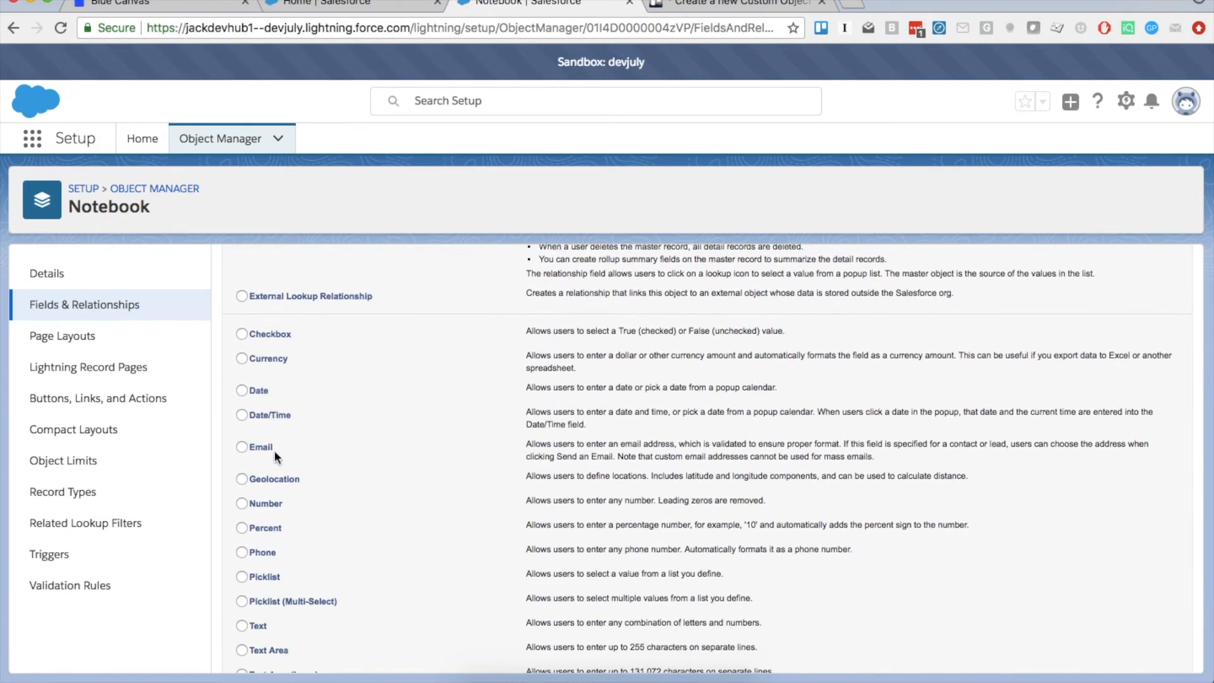
pyautogui.scroll(-1, 276, 455)
pyautogui.scroll(4, 392, 449)
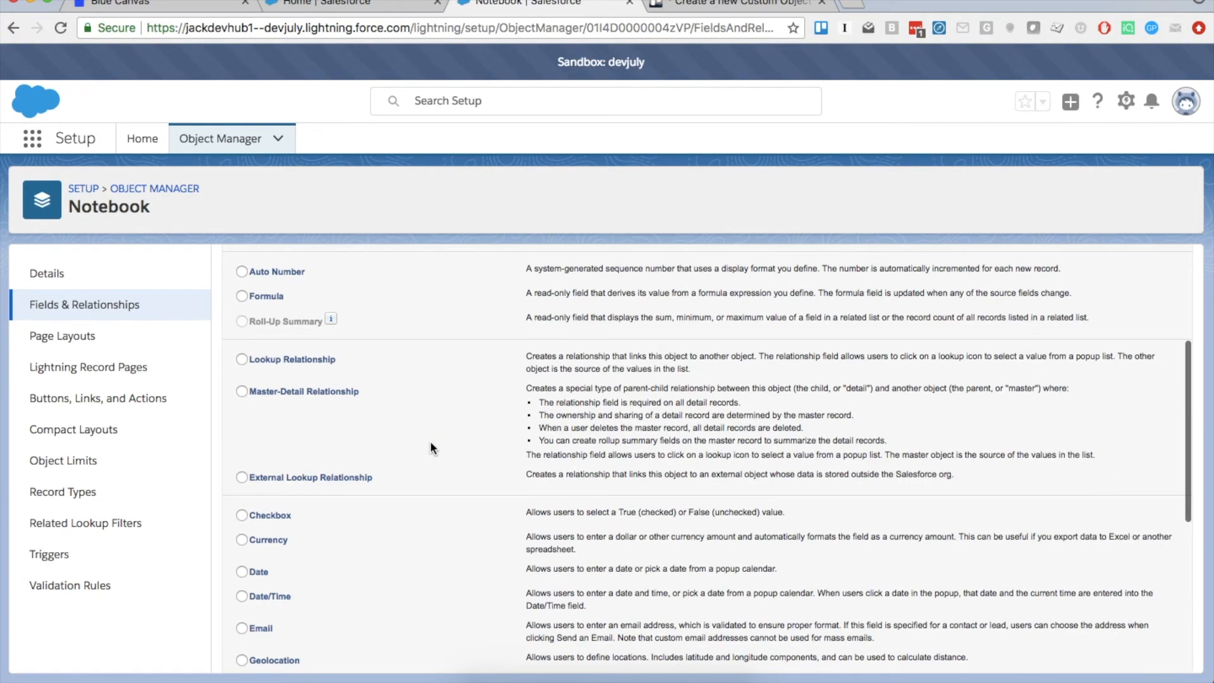
pyautogui.scroll(5, 430, 441)
pyautogui.click(1128, 349)
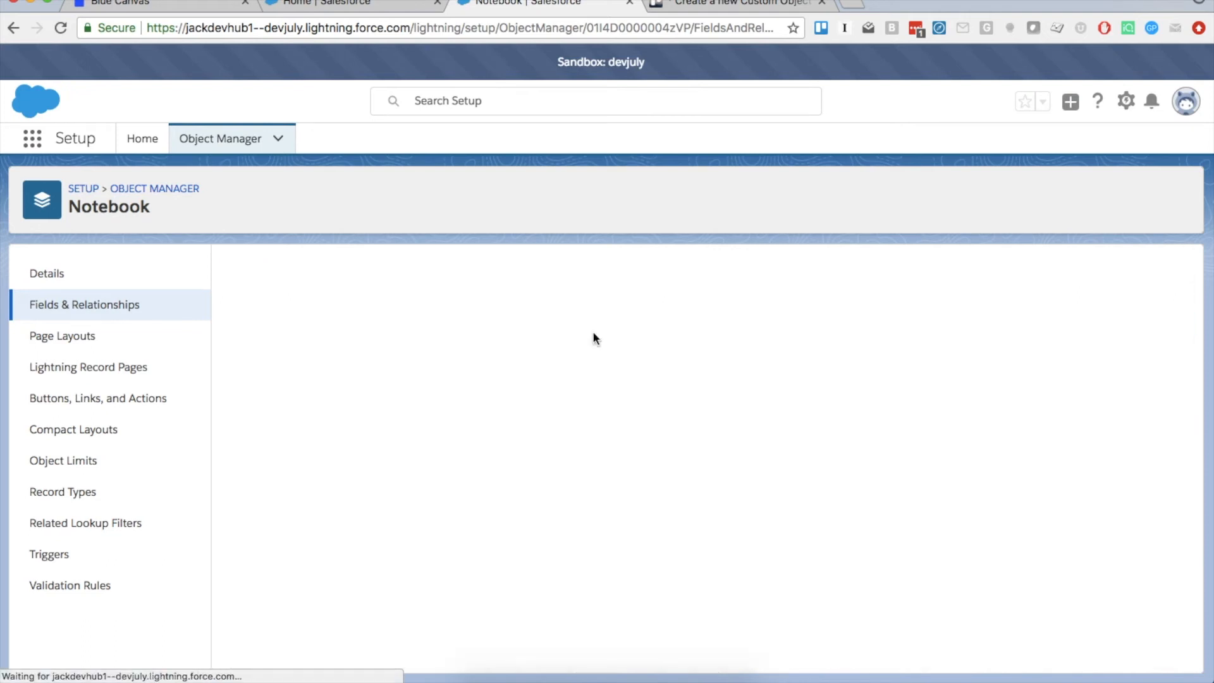
# Label the Number(18, 0) field Pages and save it to Notebook Layout
pyautogui.click(448, 386)
pyautogui.write('Pages')
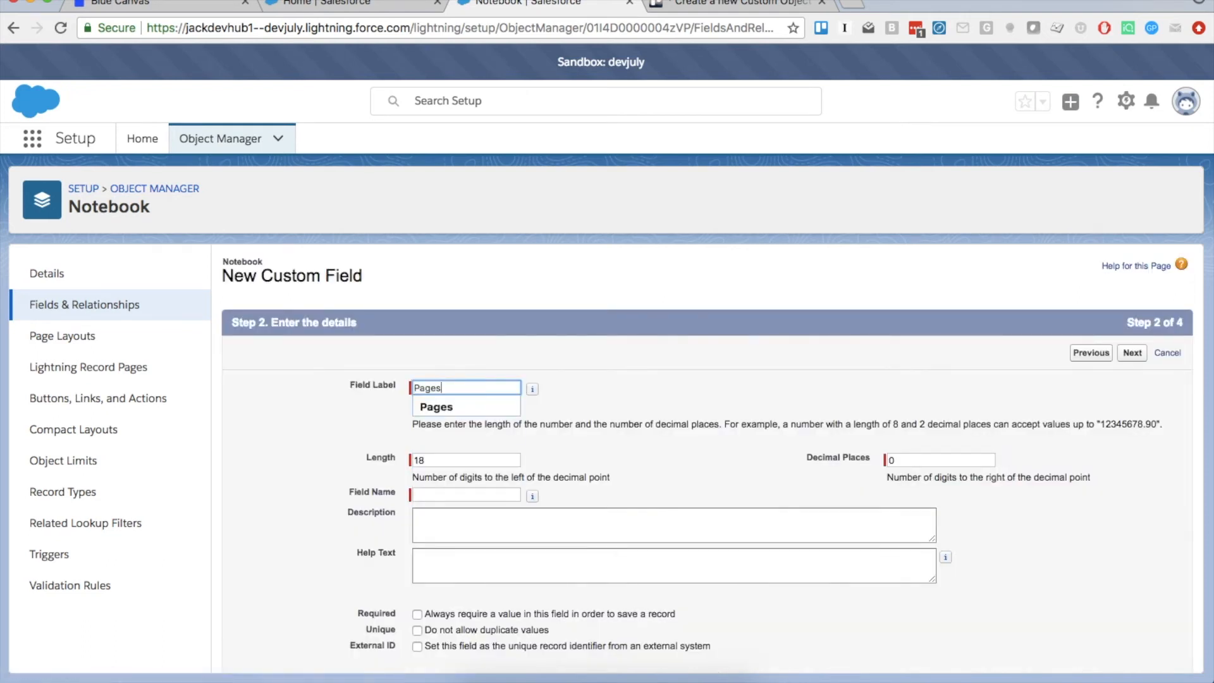
pyautogui.press('Tab')
pyautogui.scroll(-3, 374, 538)
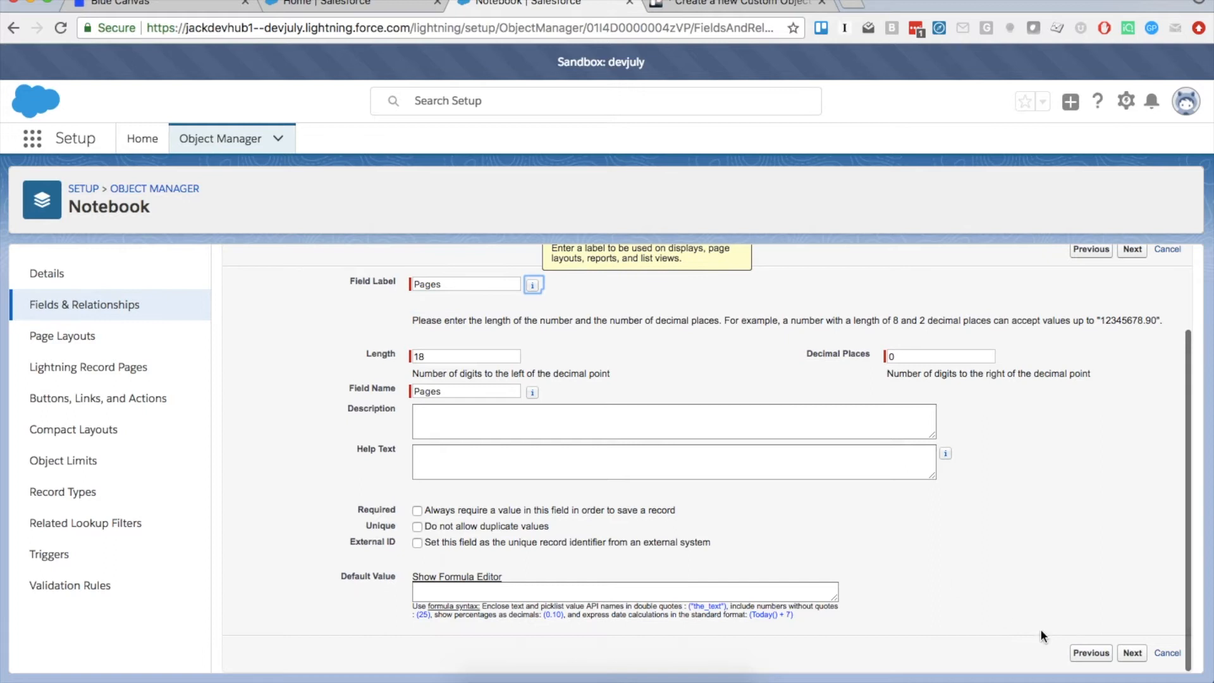
pyautogui.click(1131, 653)
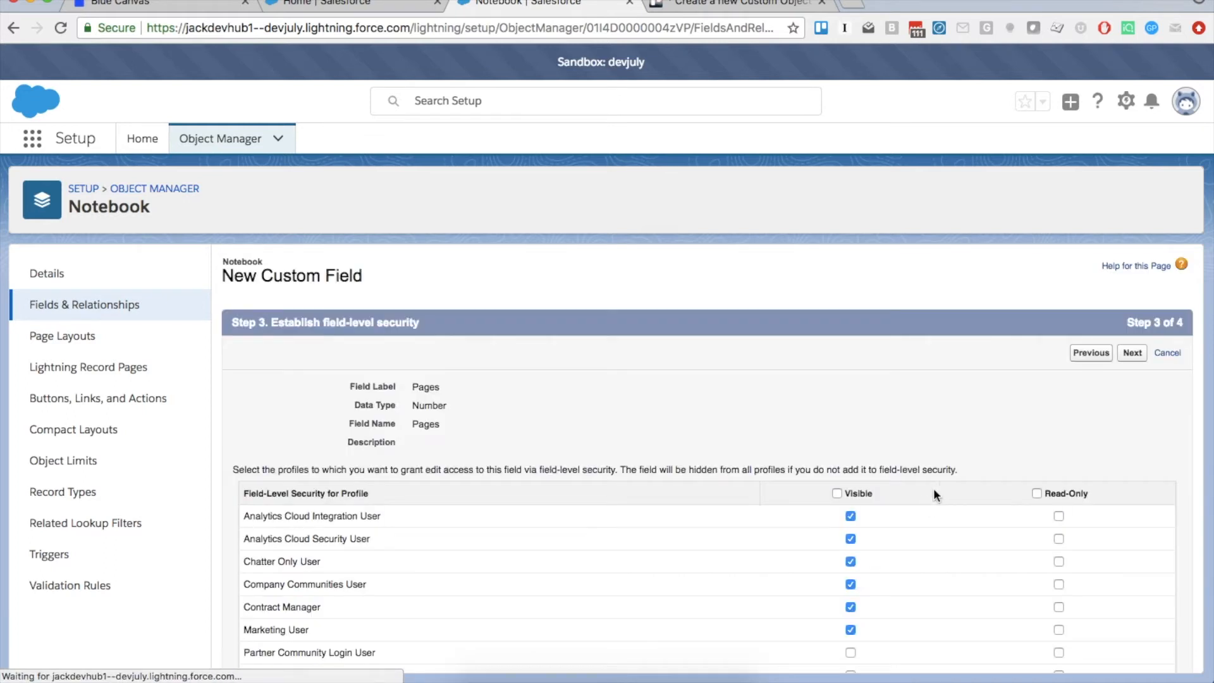
pyautogui.click(1132, 353)
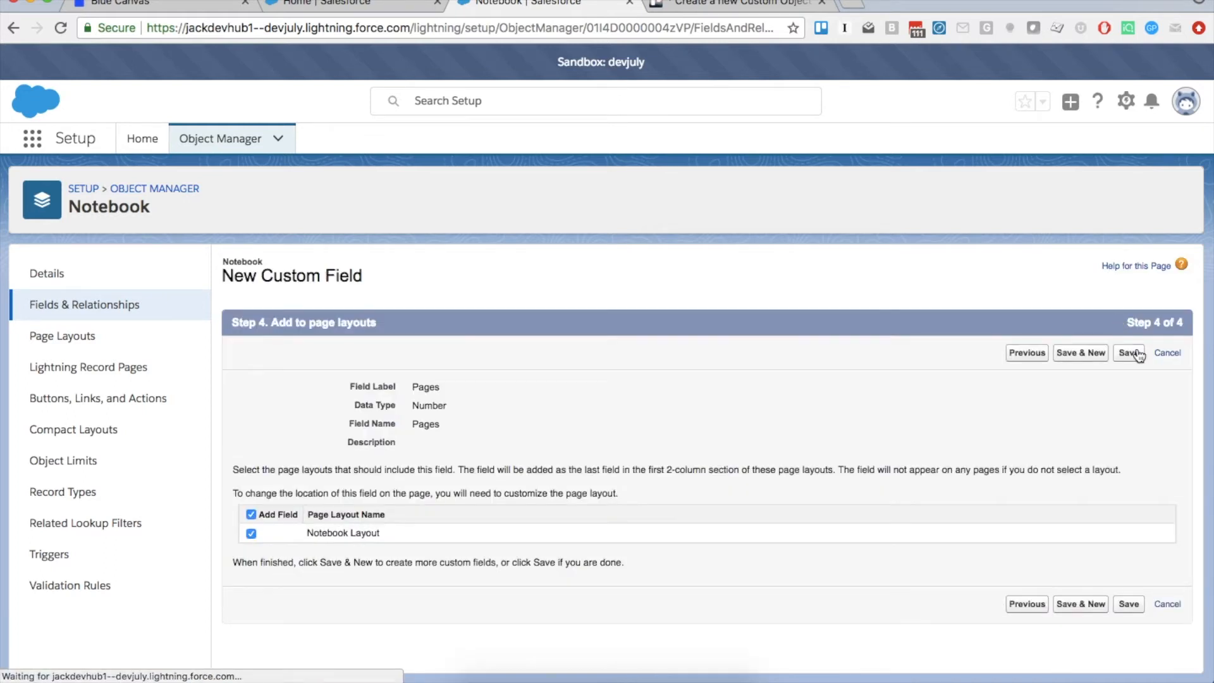
pyautogui.click(1136, 354)
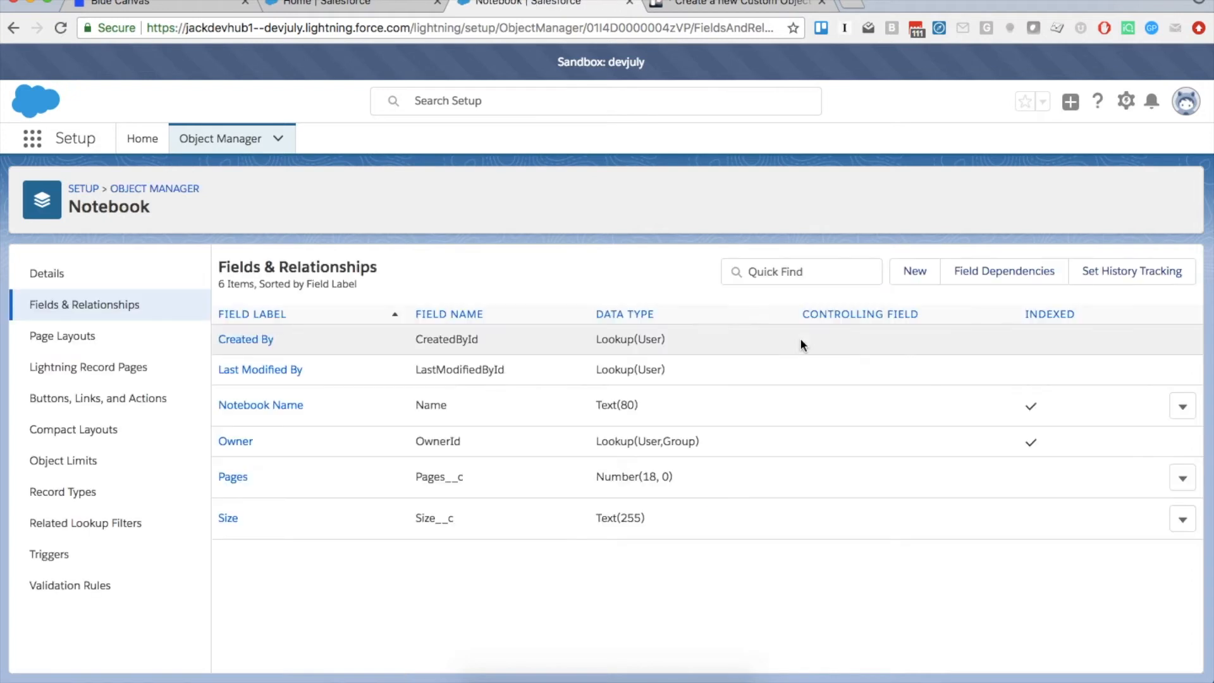
# Start a third Notebook field with the Text data type
pyautogui.click(913, 274)
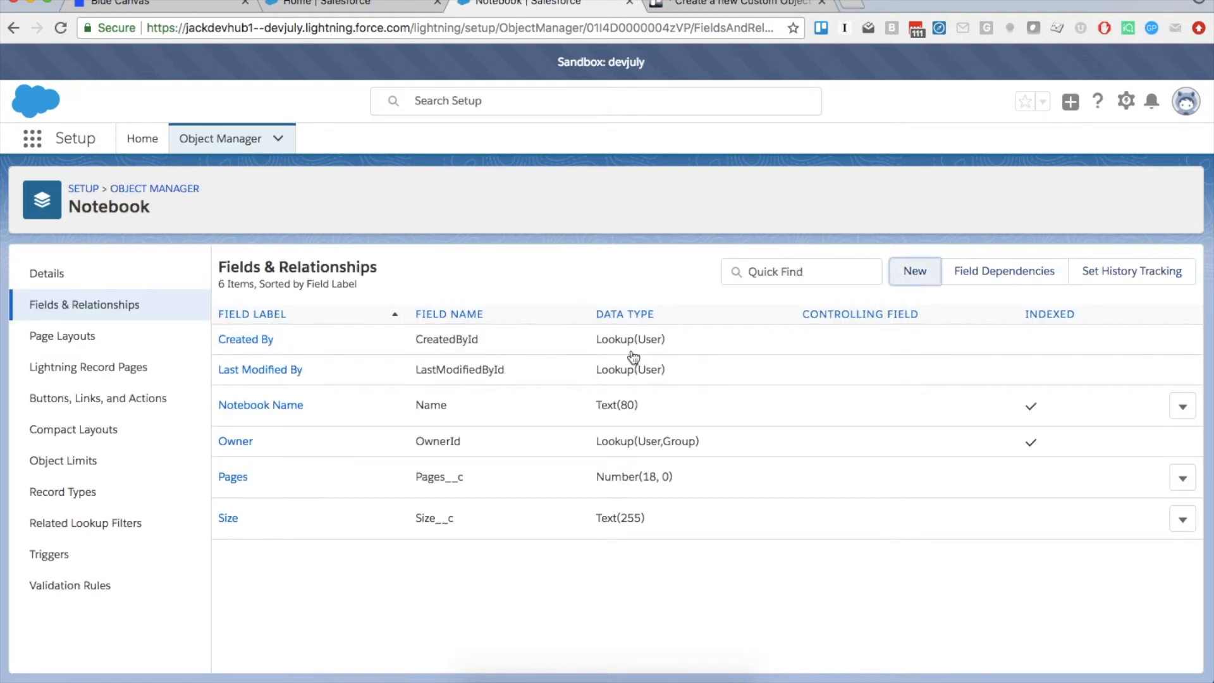
pyautogui.scroll(-5, 317, 584)
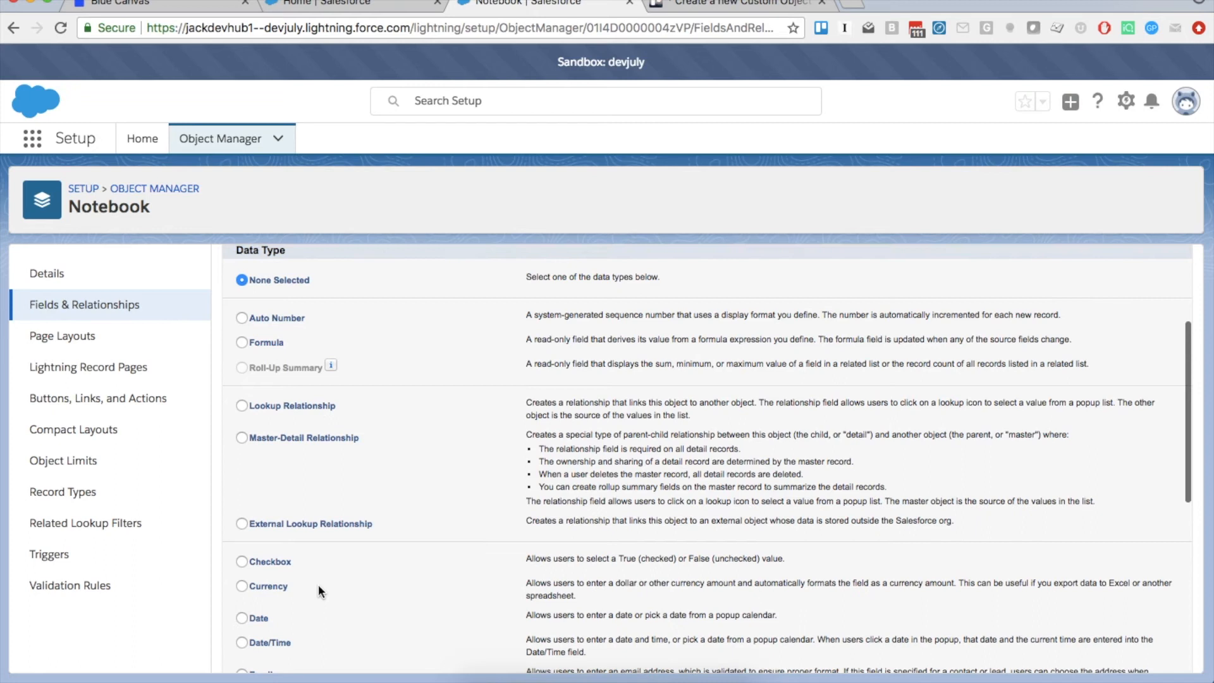
pyautogui.scroll(-3, 279, 621)
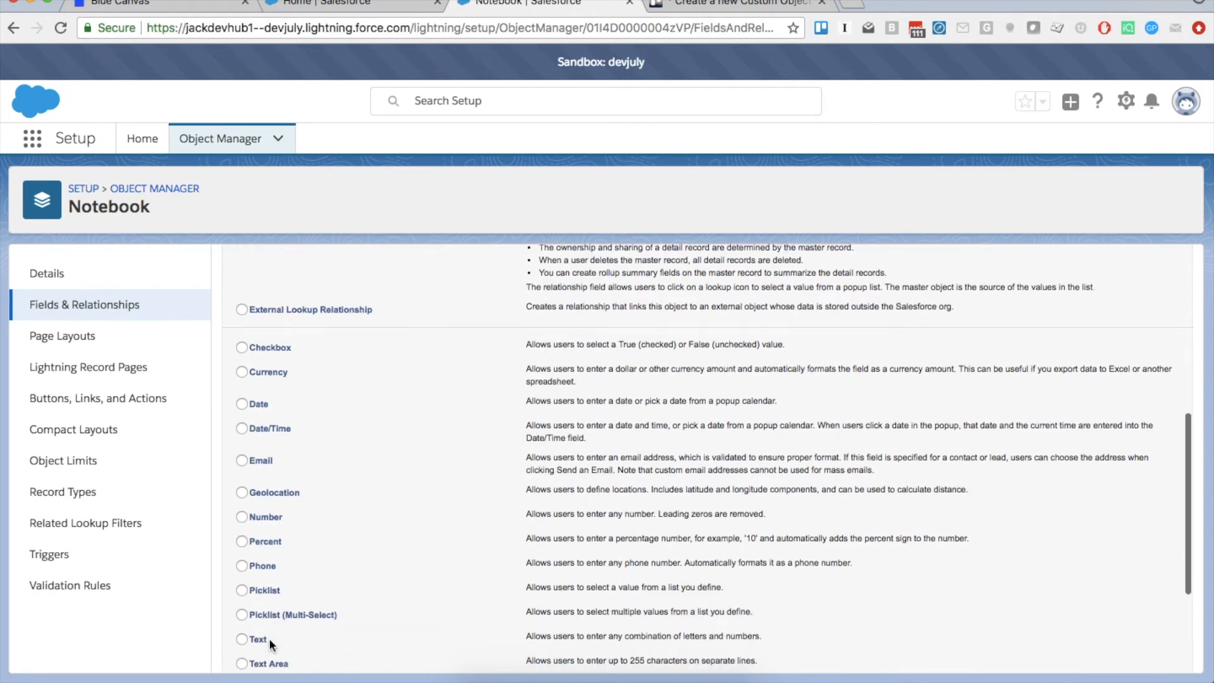
pyautogui.click(259, 619)
pyautogui.scroll(-3, 692, 576)
pyautogui.click(1132, 652)
# Label the field Type with length 255, save it, and return to Blue Canvas
pyautogui.click(499, 387)
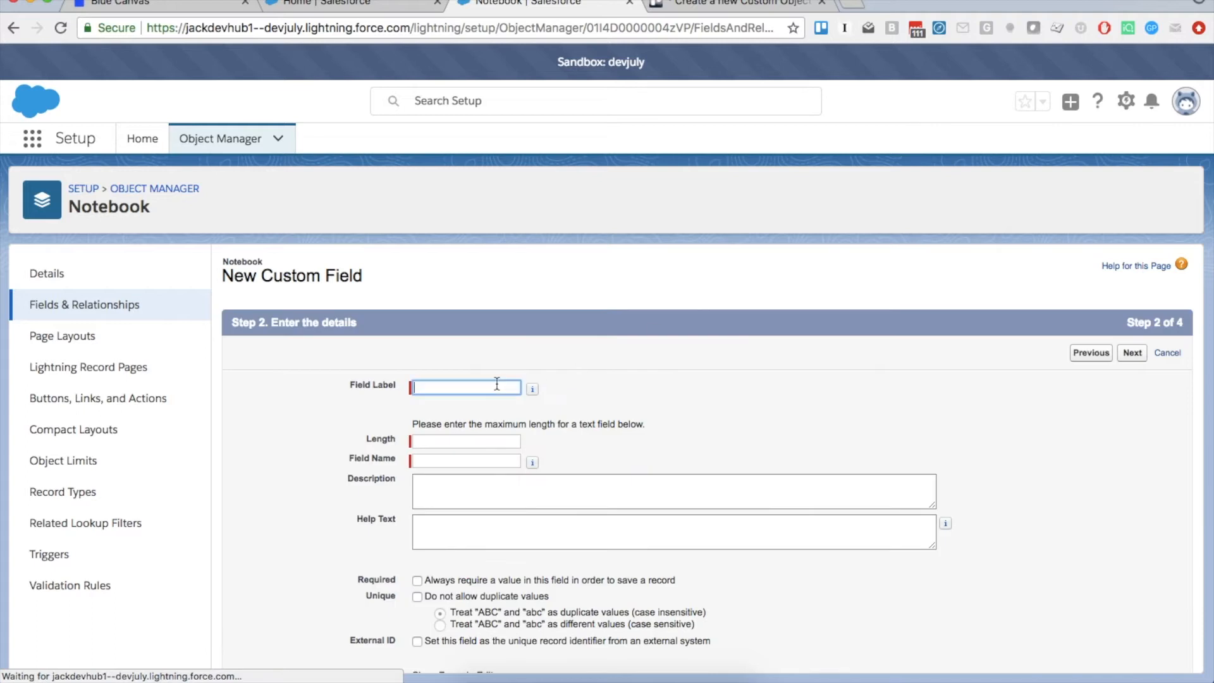
pyautogui.write('Tpe')
pyautogui.press('BackSpace')
pyautogui.write('ype')
pyautogui.press('Tab')
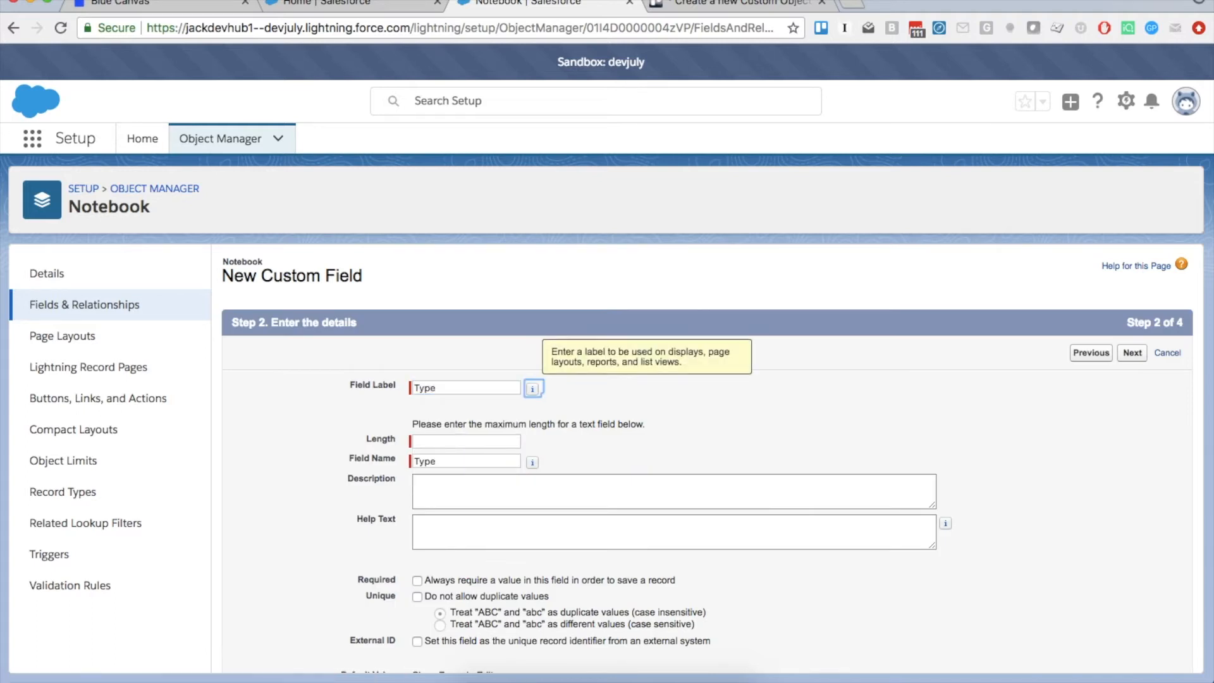
pyautogui.click(1132, 353)
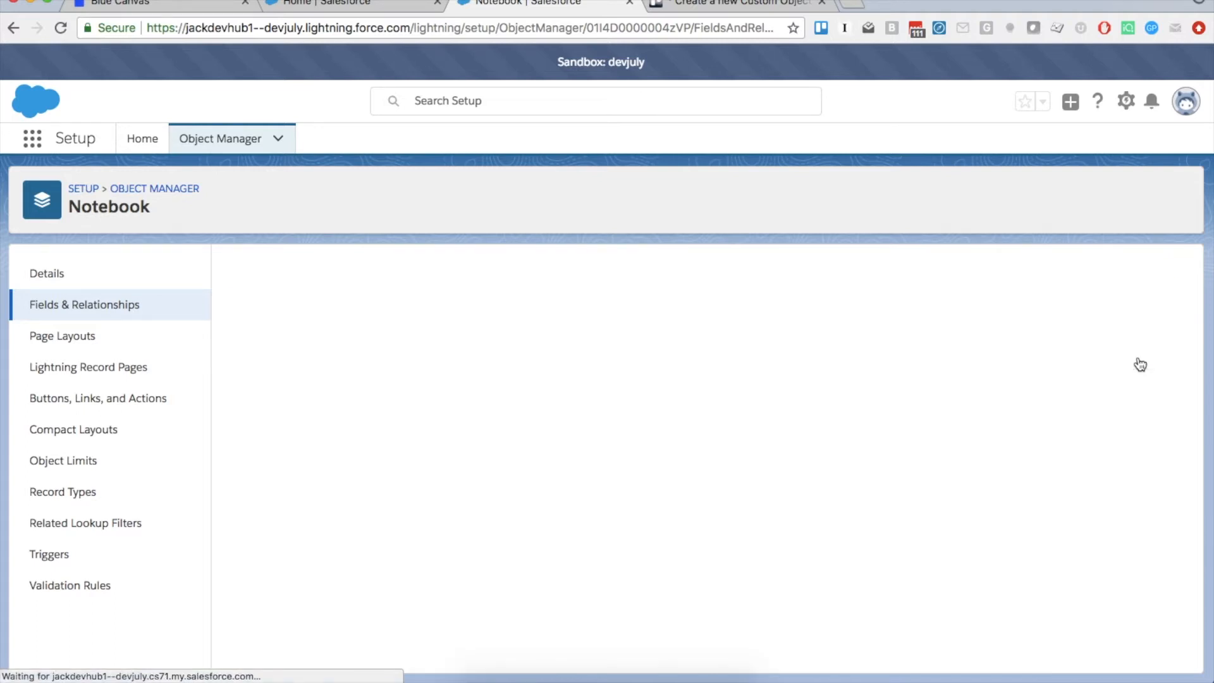
pyautogui.click(438, 464)
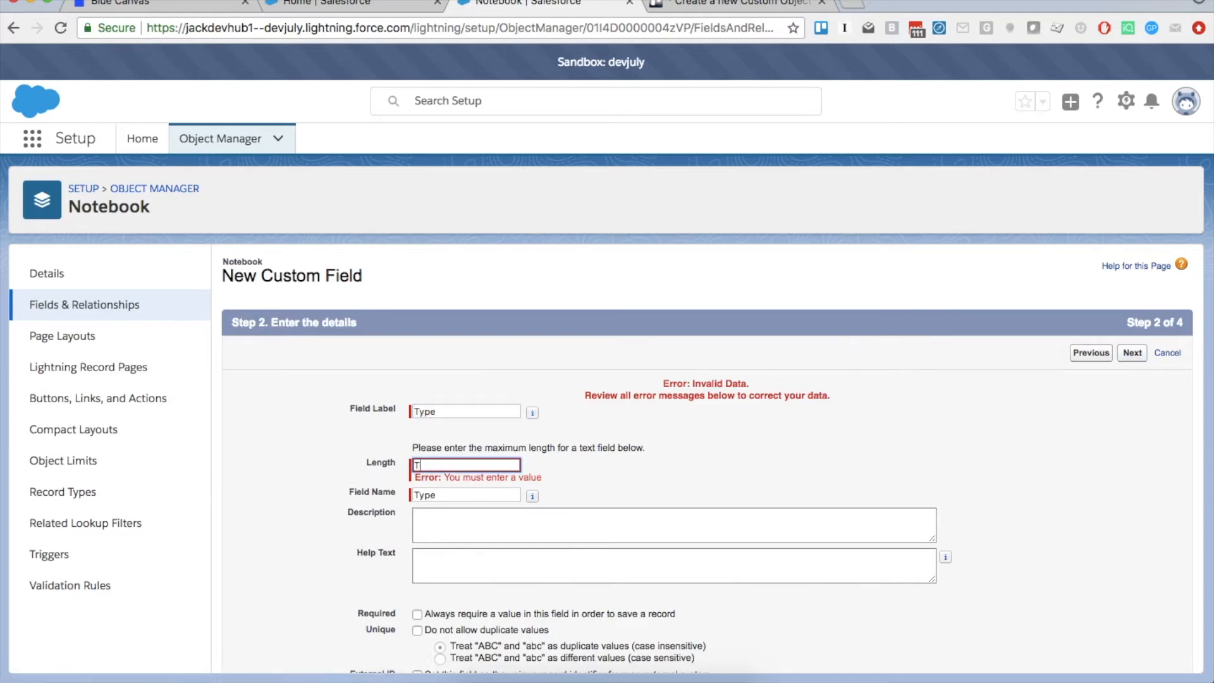
pyautogui.write('255')
pyautogui.press('Tab')
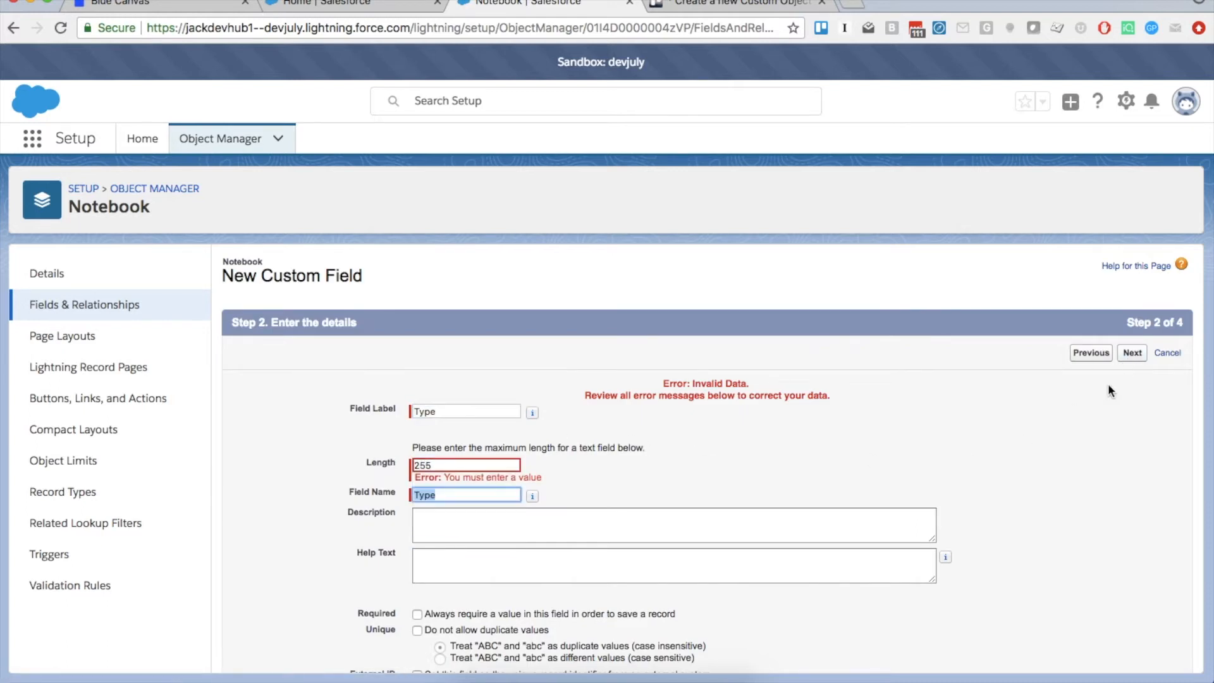
pyautogui.click(1132, 353)
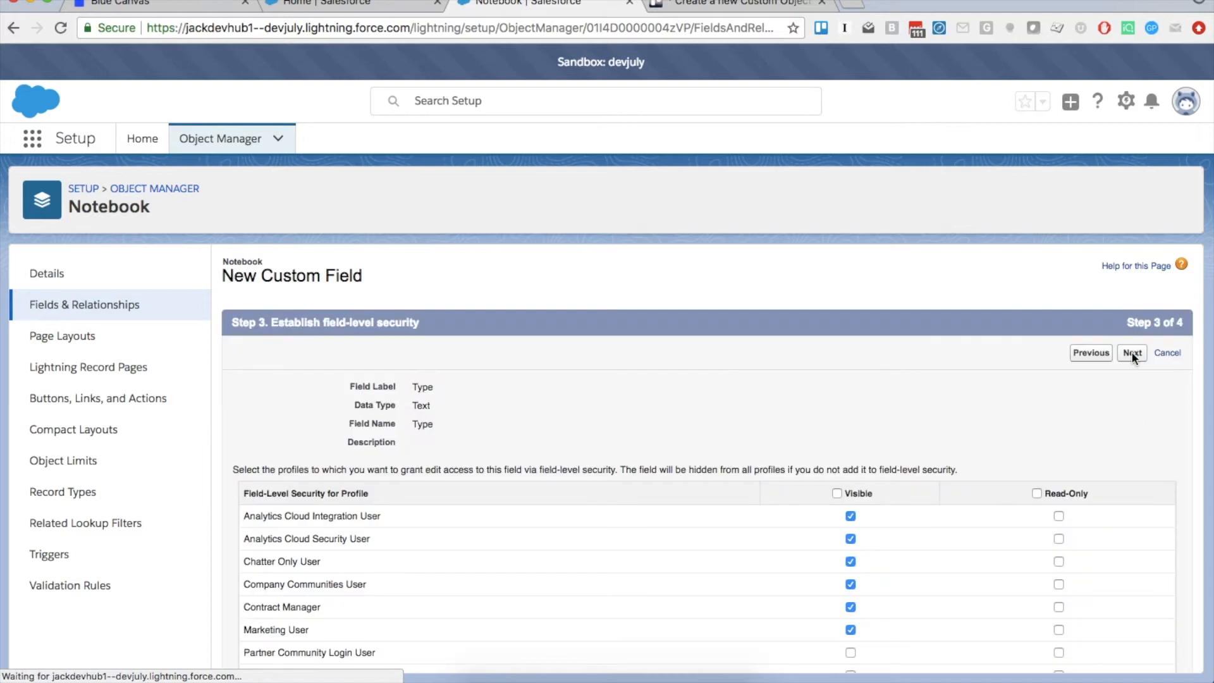
pyautogui.click(1132, 353)
pyautogui.click(1131, 352)
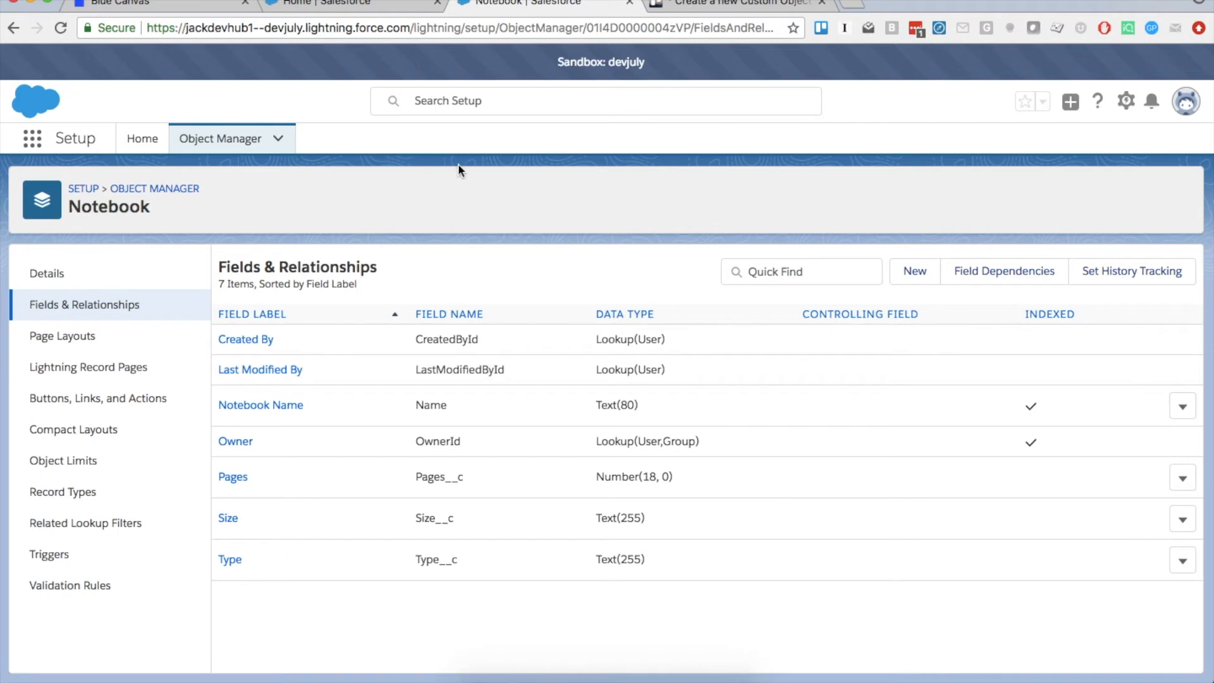
pyautogui.click(163, 3)
# View the diff of devjuly's 'Added Layouts, and Objects' commit from the activity feed
pyautogui.click(255, 95)
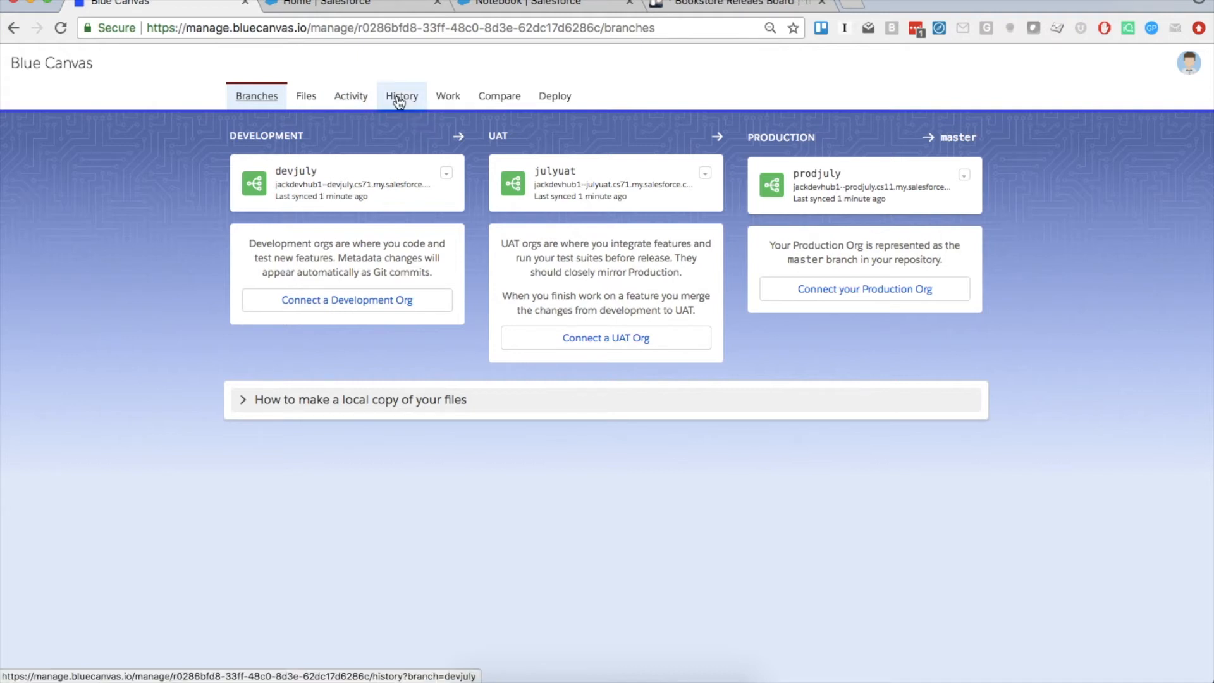
pyautogui.click(356, 97)
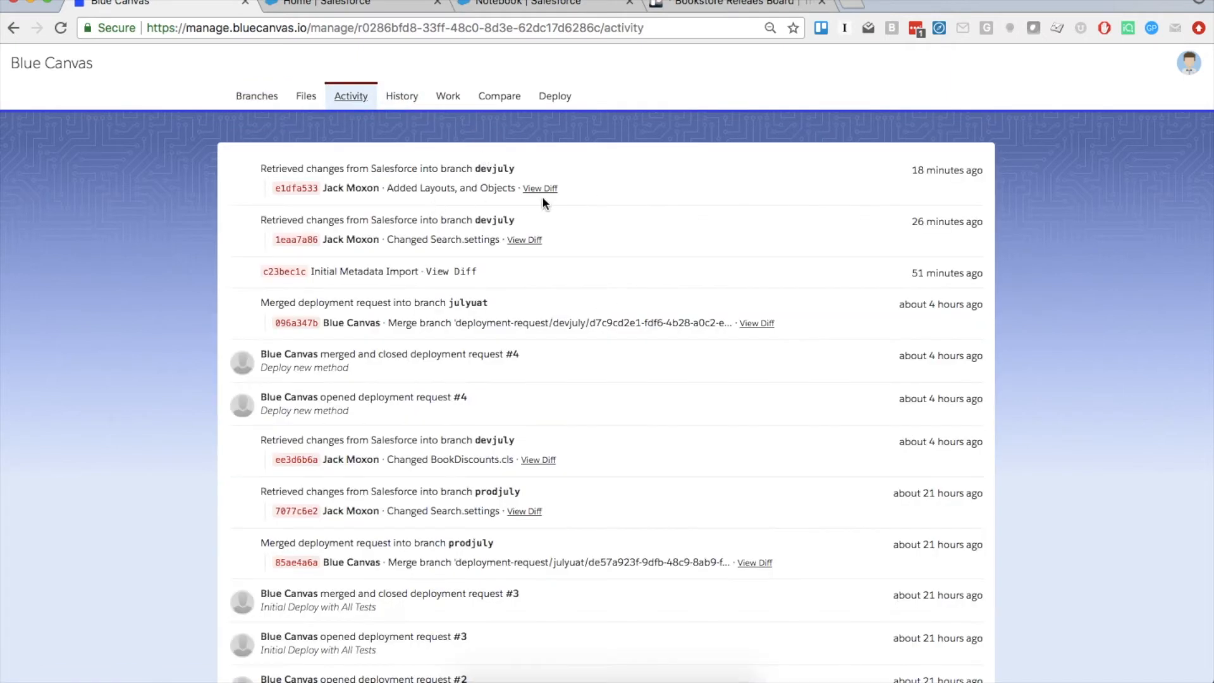
pyautogui.click(541, 188)
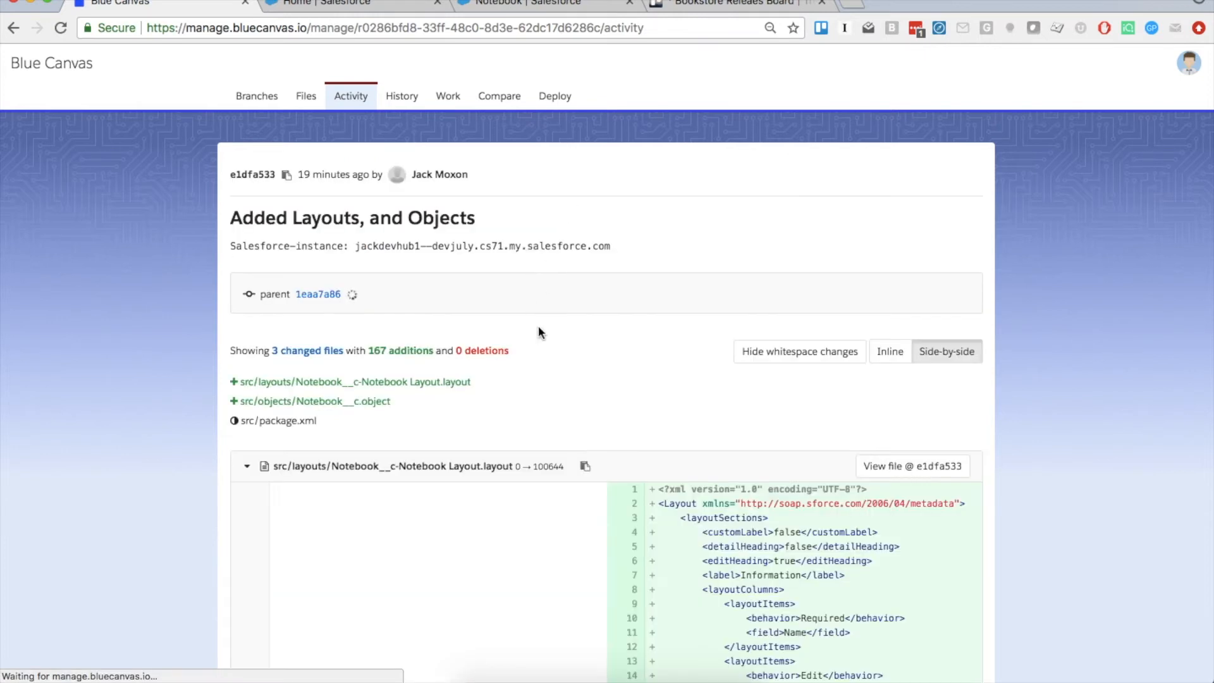
pyautogui.scroll(-14, 722, 476)
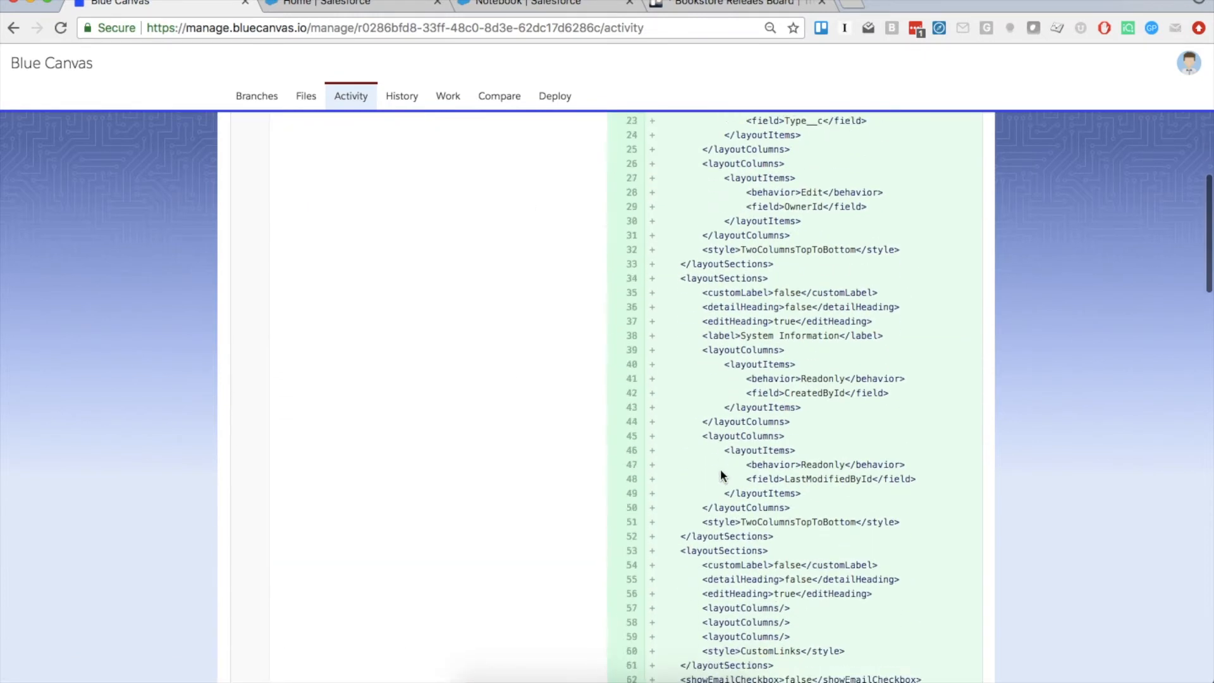
pyautogui.scroll(15, 720, 471)
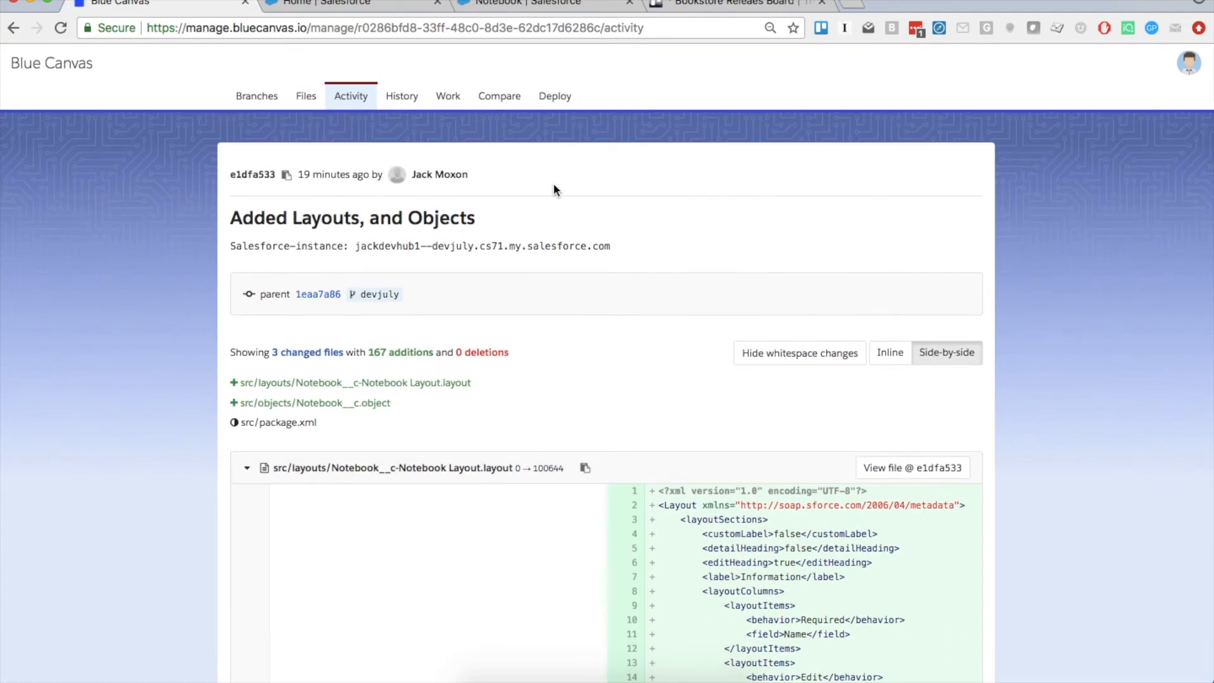
# Pin the 'Added Layouts, and Objects' and 'Changed Search.settings' commits to the Notebooks work item
pyautogui.click(401, 98)
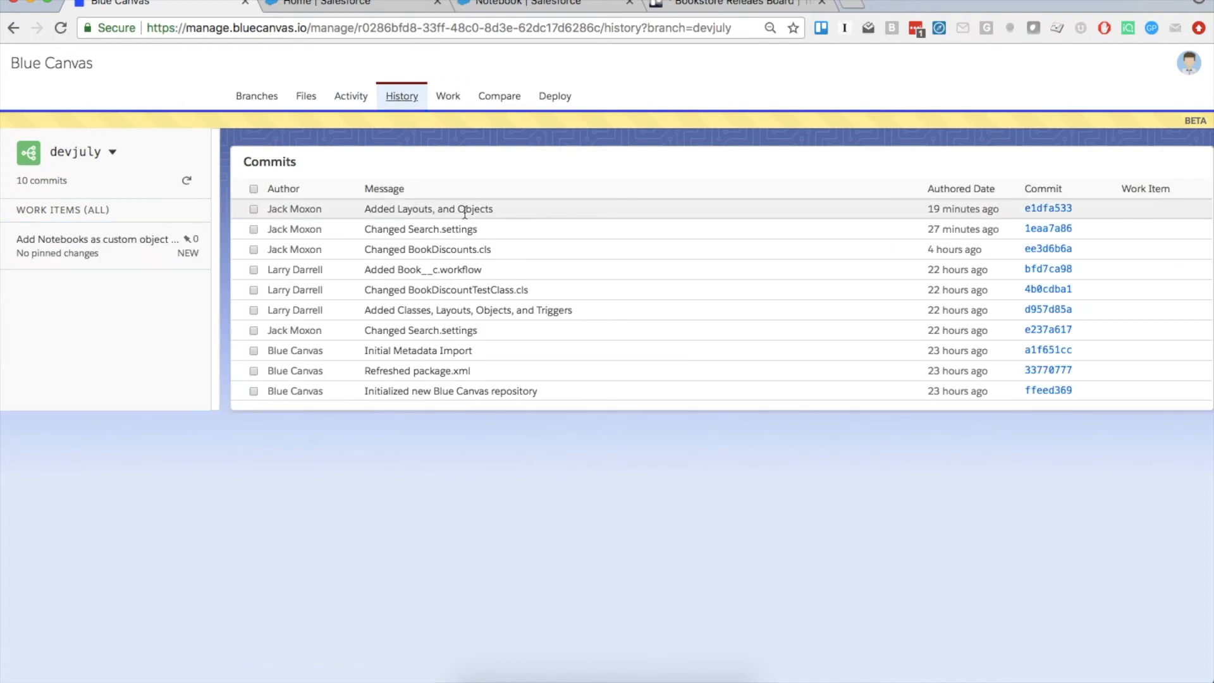
pyautogui.click(94, 155)
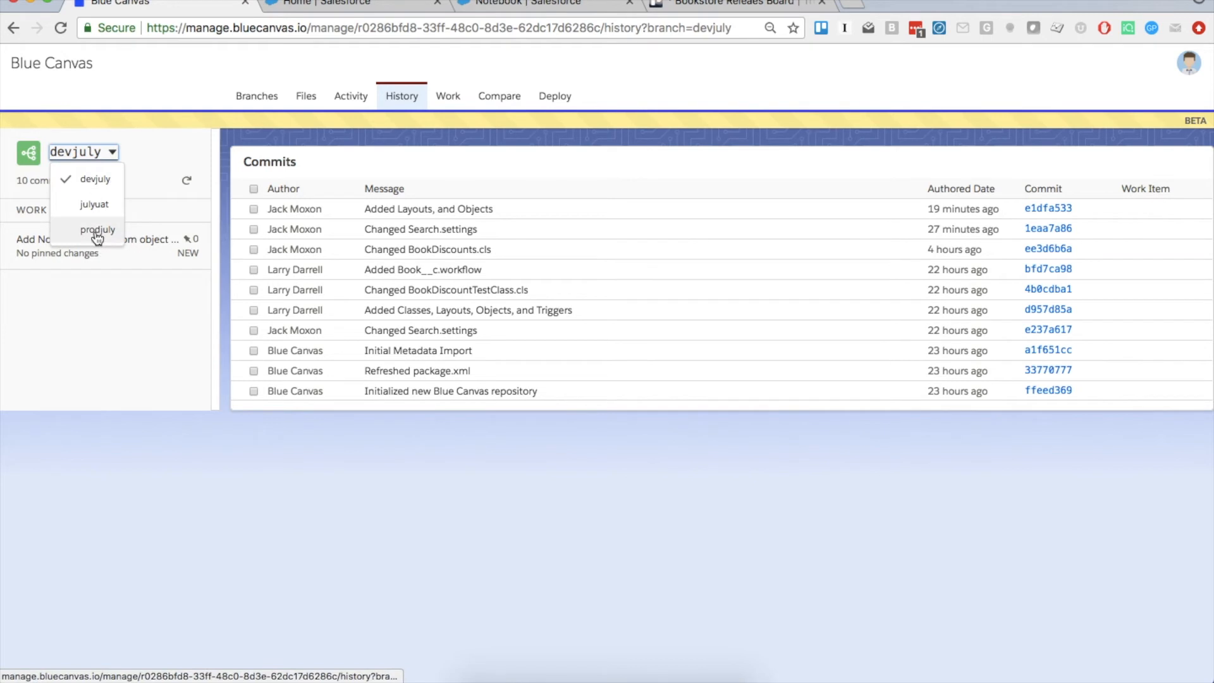
pyautogui.click(313, 161)
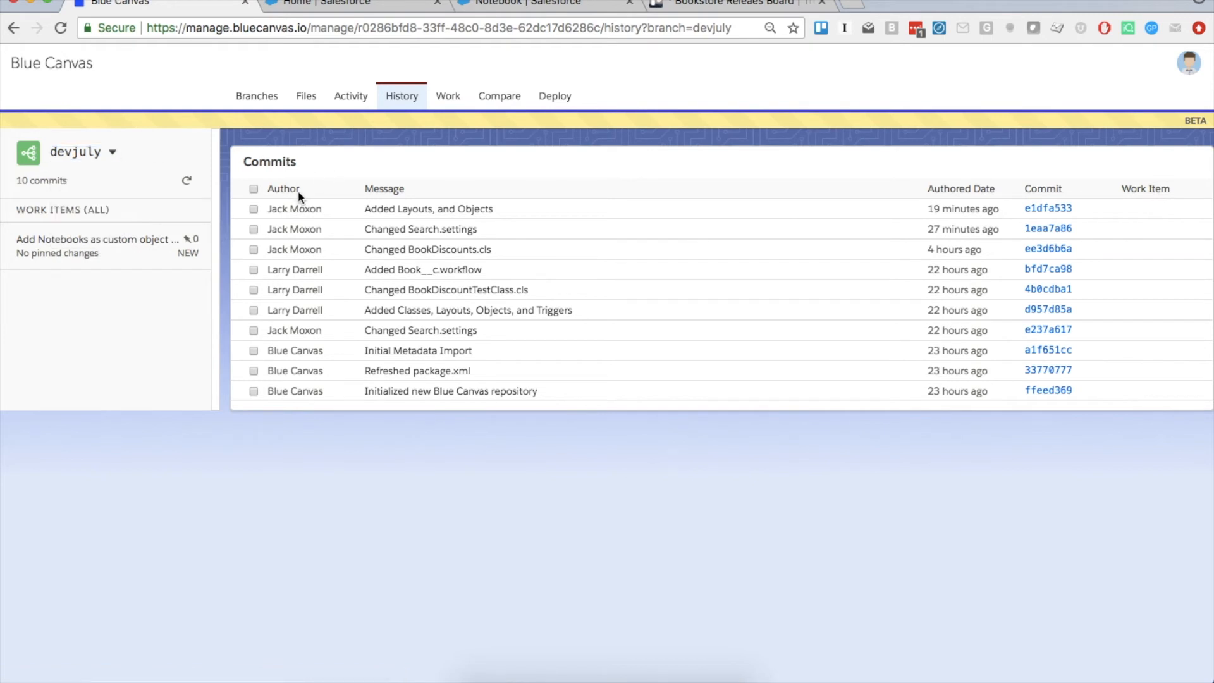
pyautogui.click(251, 209)
pyautogui.click(253, 229)
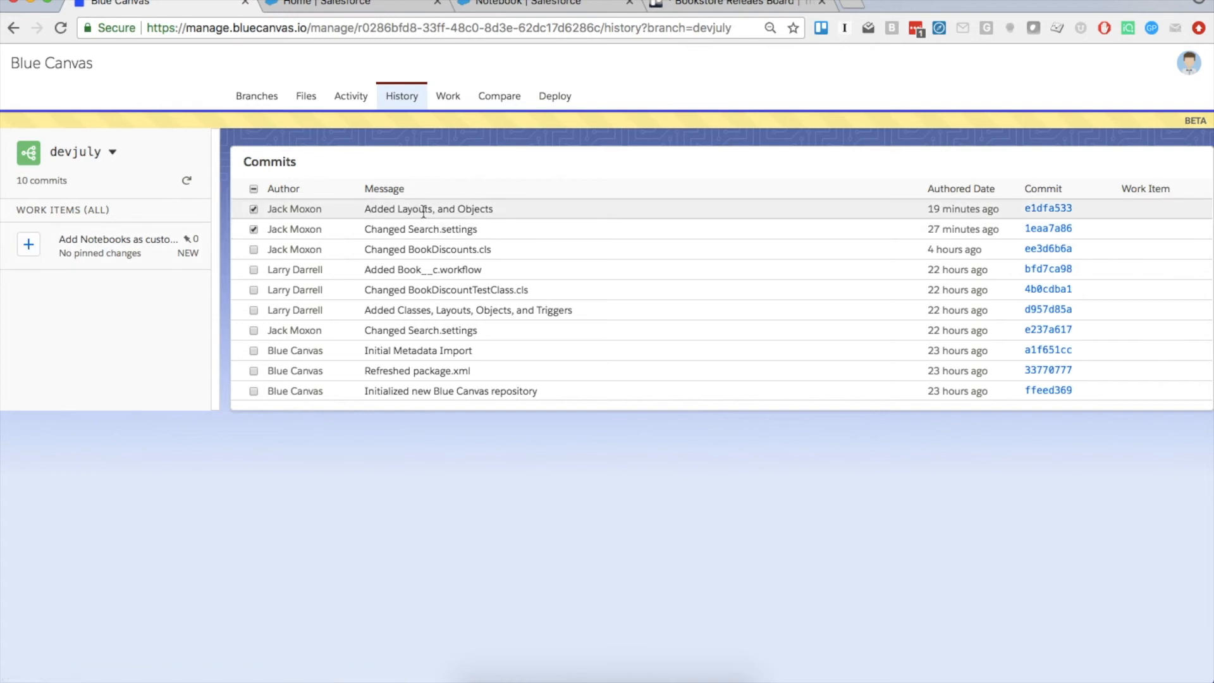
pyautogui.click(26, 251)
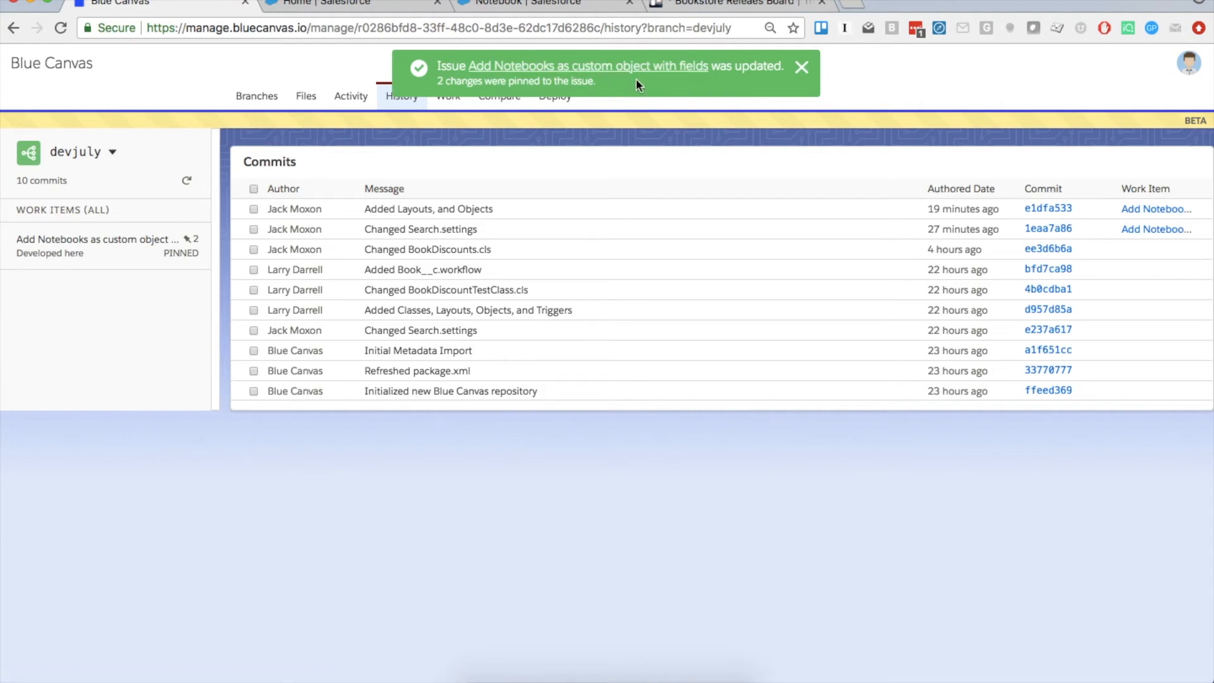
# Open the Add Notebooks work item and inspect the changes in pinned commit e1dfa53
pyautogui.click(442, 104)
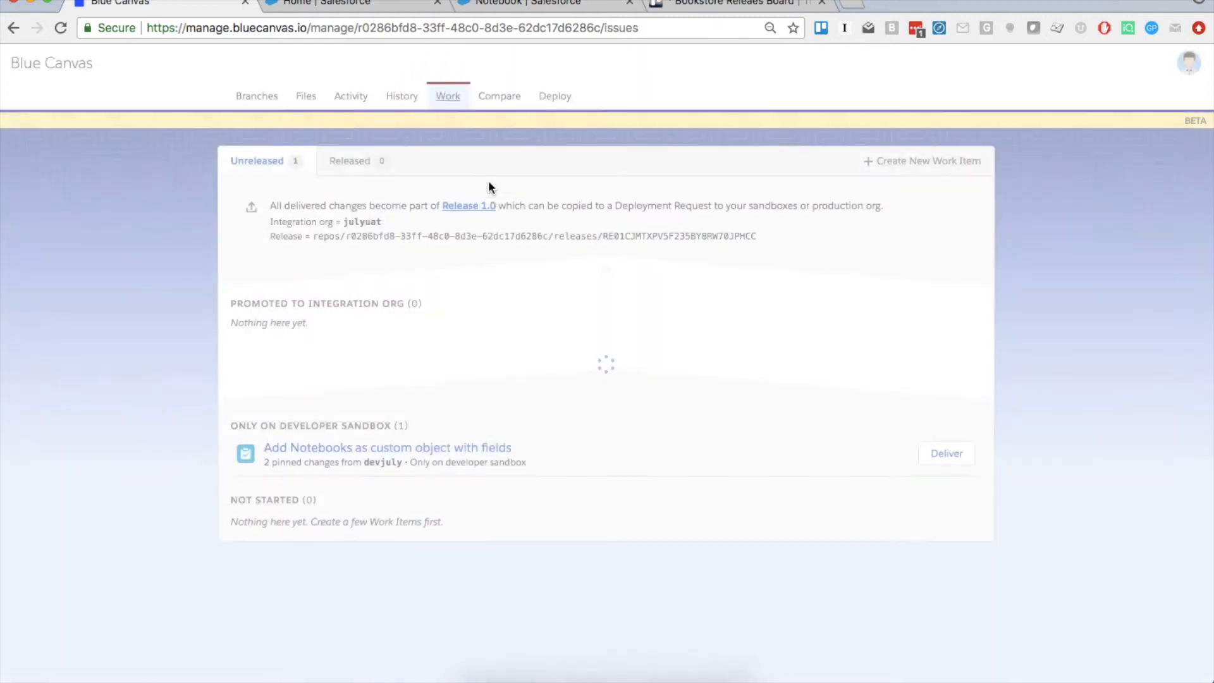
pyautogui.click(417, 449)
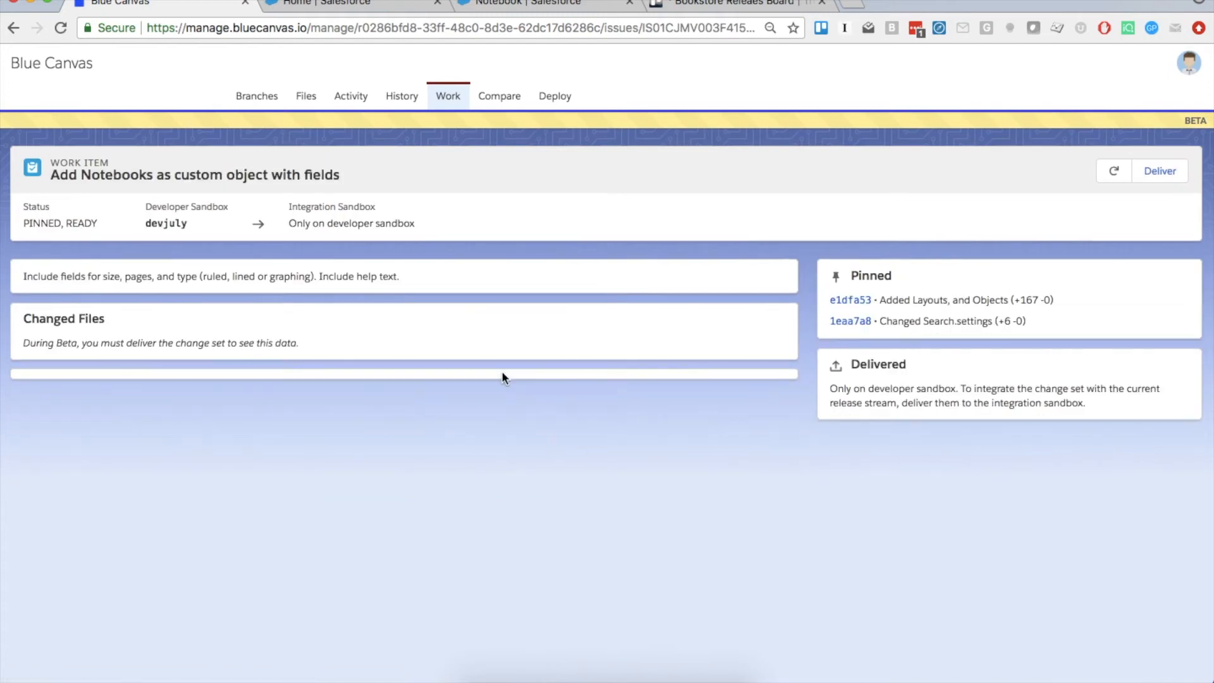
pyautogui.click(862, 306)
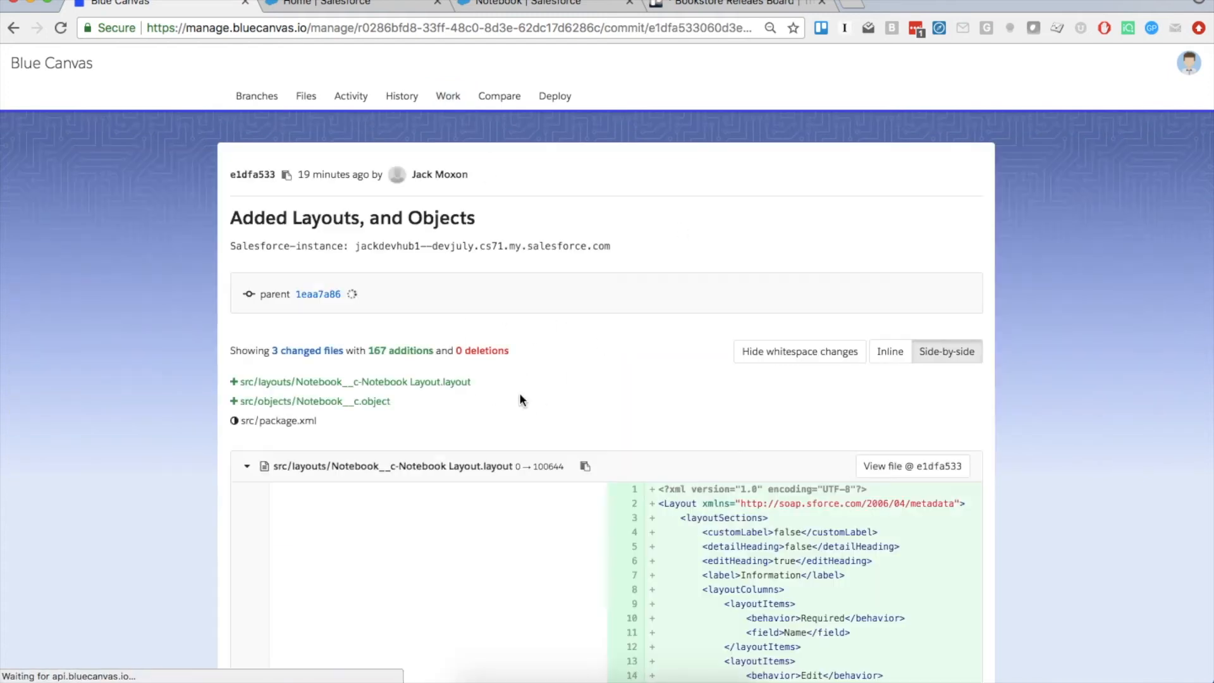
pyautogui.click(13, 27)
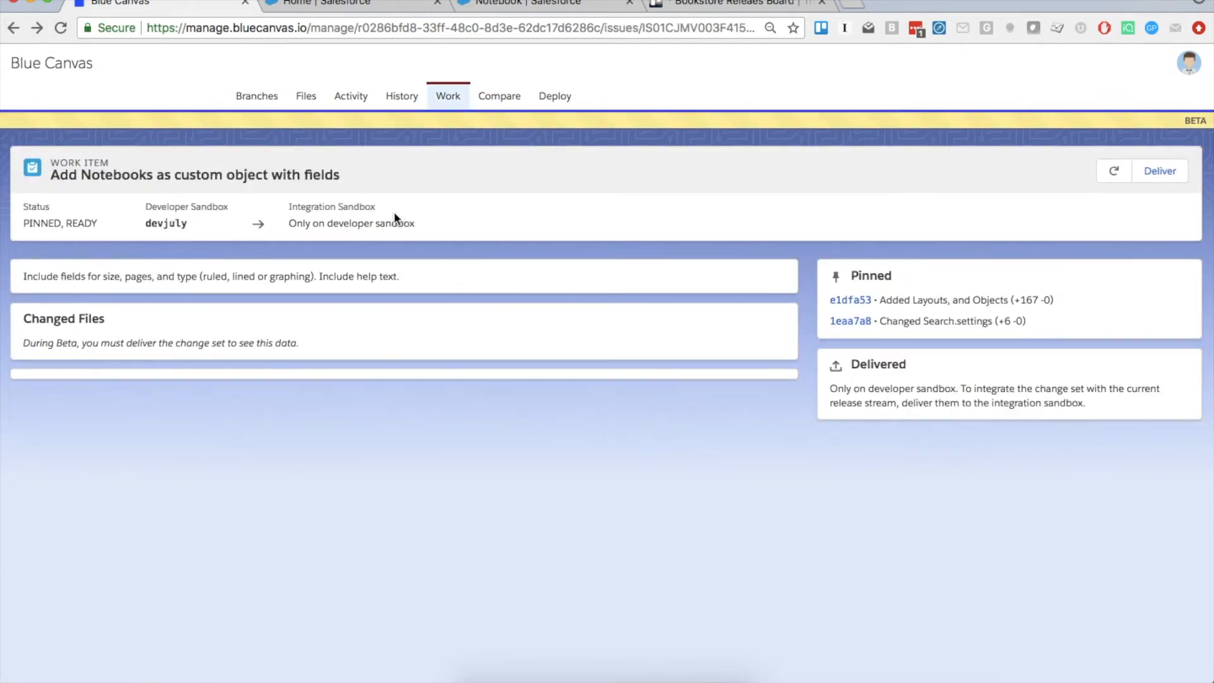
# Select the work item's description line, then go back to the Salesforce Setup home
pyautogui.tripleClick(375, 277)
pyautogui.tripleClick(375, 278)
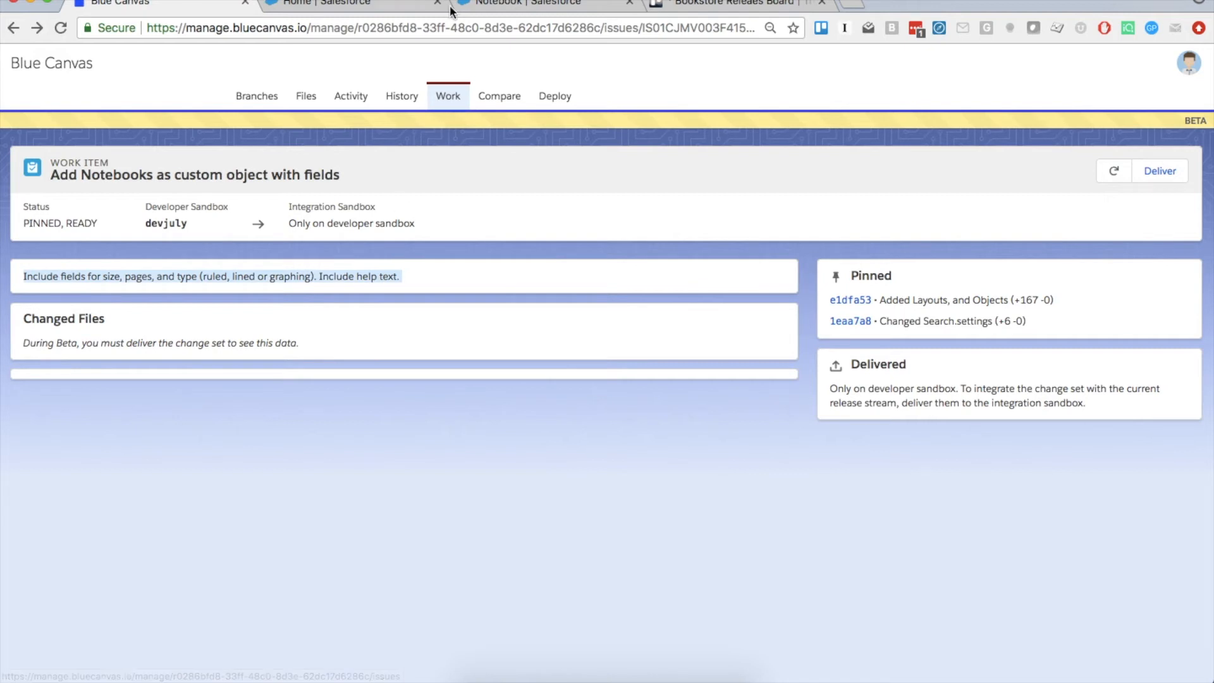
pyautogui.click(369, 4)
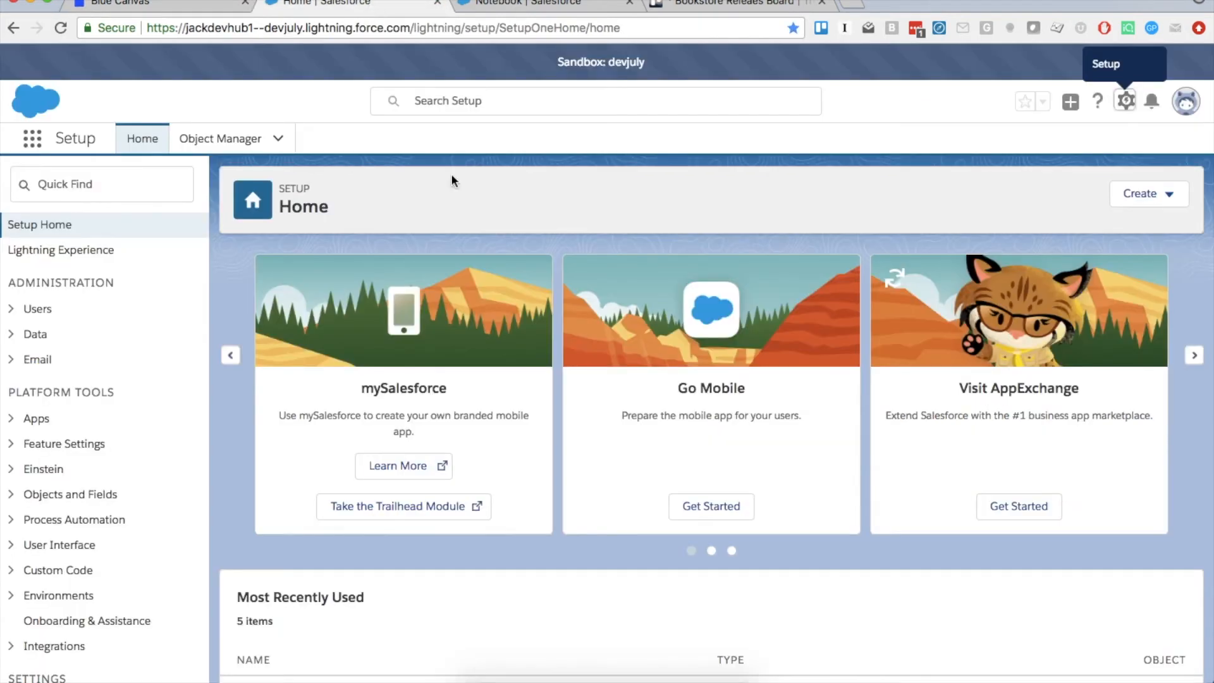
# Give the Notebook Type field a description, reuse it as help text, save, and return to Blue Canvas
pyautogui.click(493, 3)
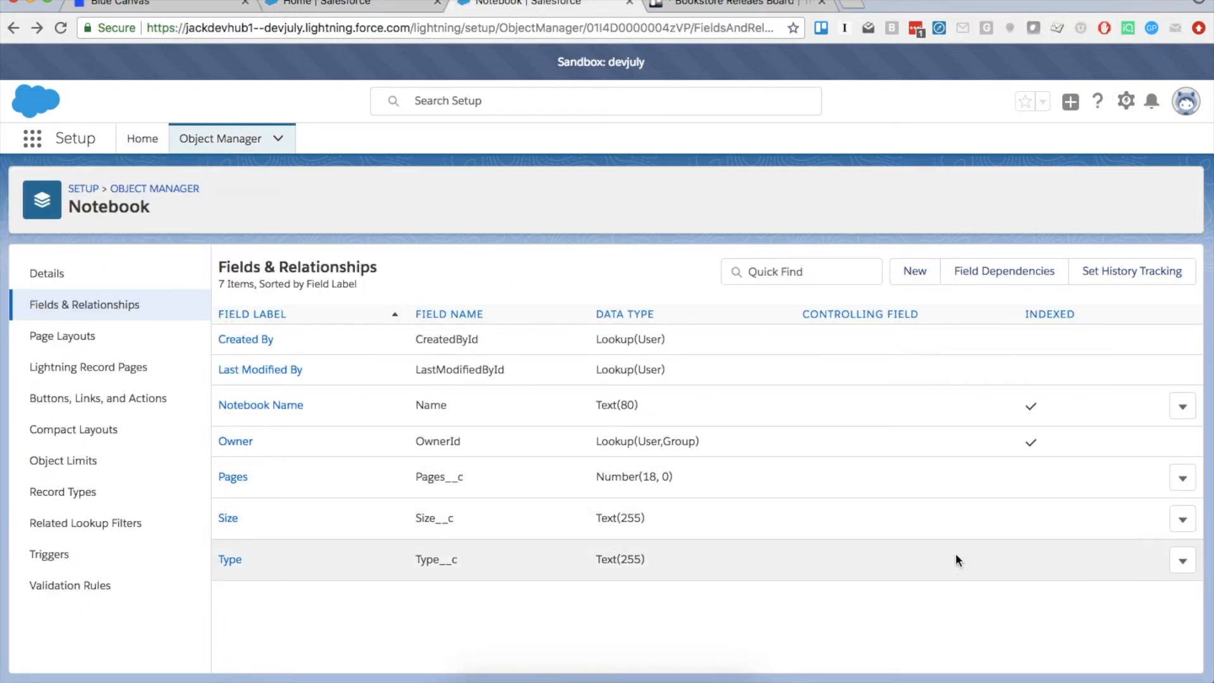
pyautogui.click(1181, 562)
pyautogui.click(1126, 593)
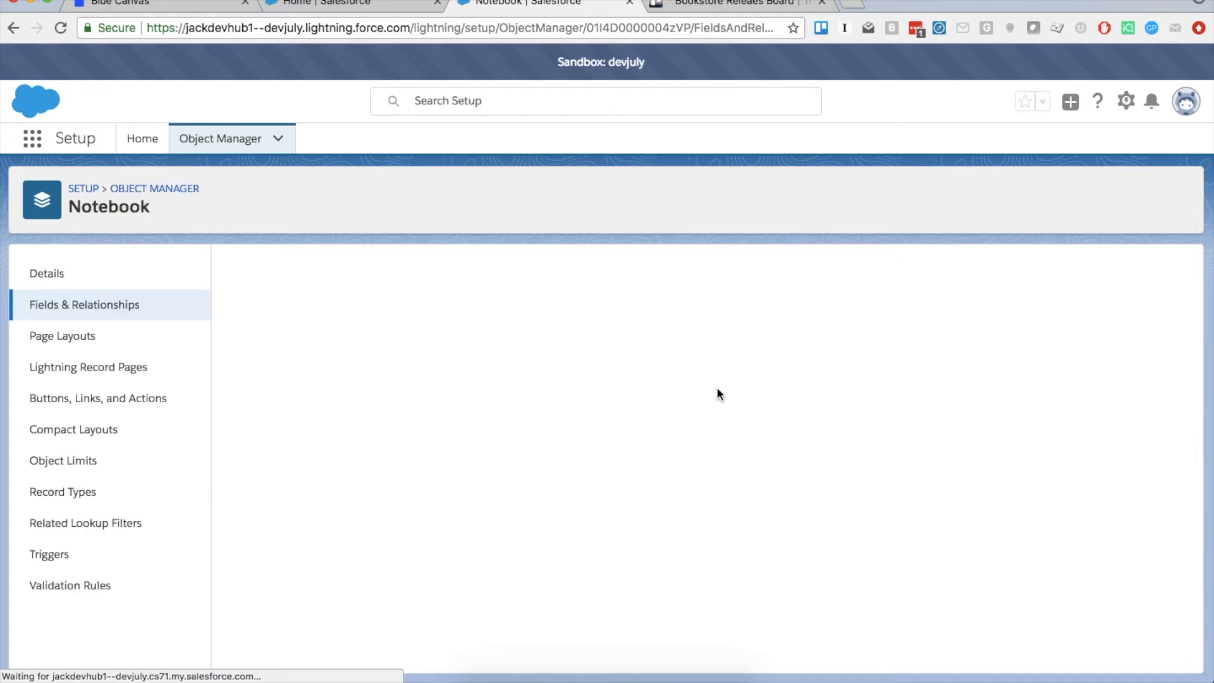
pyautogui.click(478, 415)
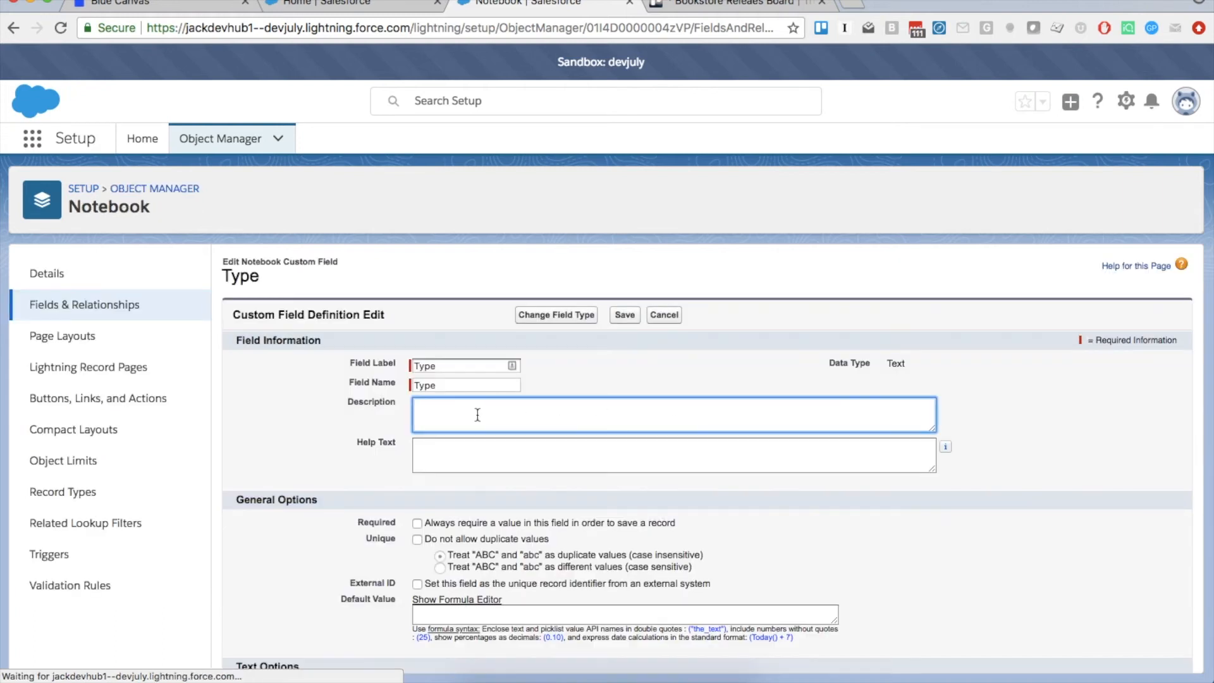
pyautogui.write("Tell us if it's ruled, unruled, or graphing.")
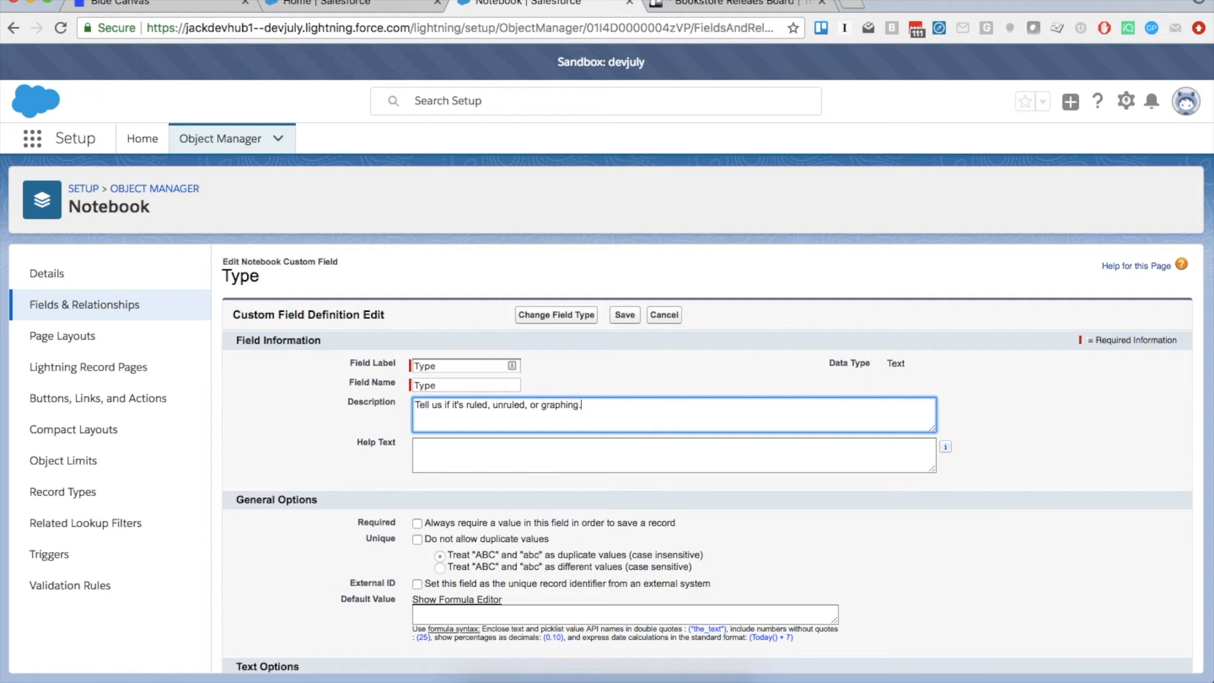
pyautogui.hotkey('ctrl', 'a')
pyautogui.hotkey('ctrl', 'c')
pyautogui.click(456, 454)
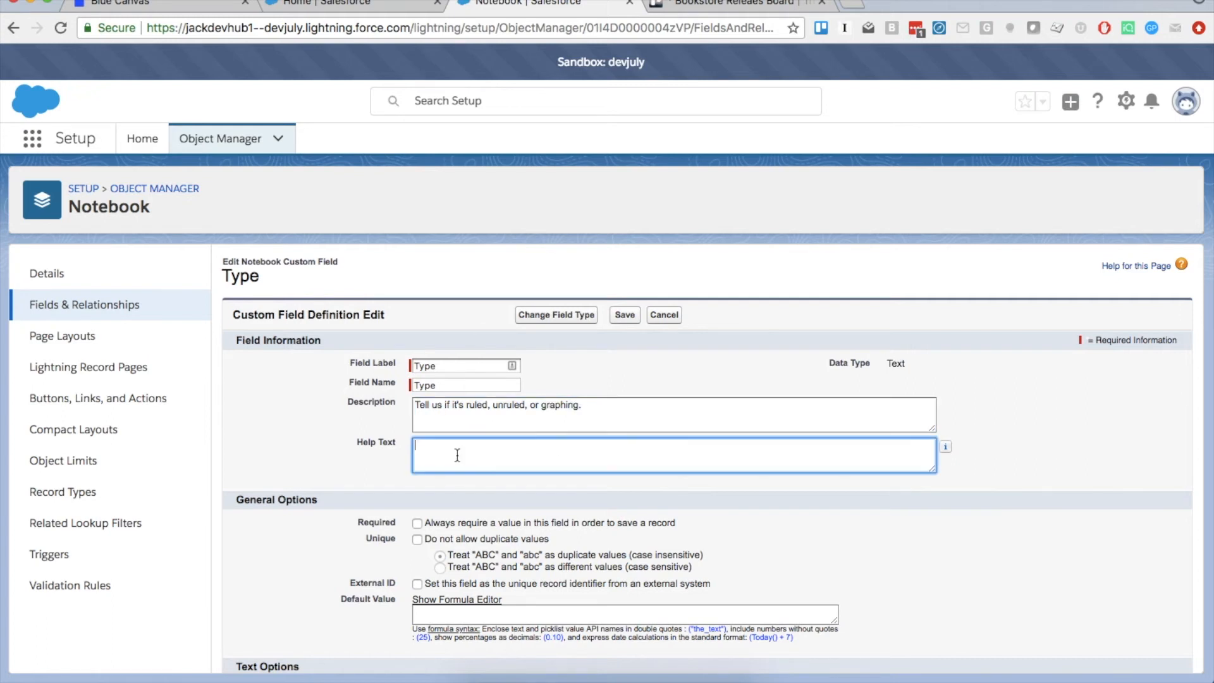
pyautogui.hotkey('ctrl', 'v')
pyautogui.click(626, 315)
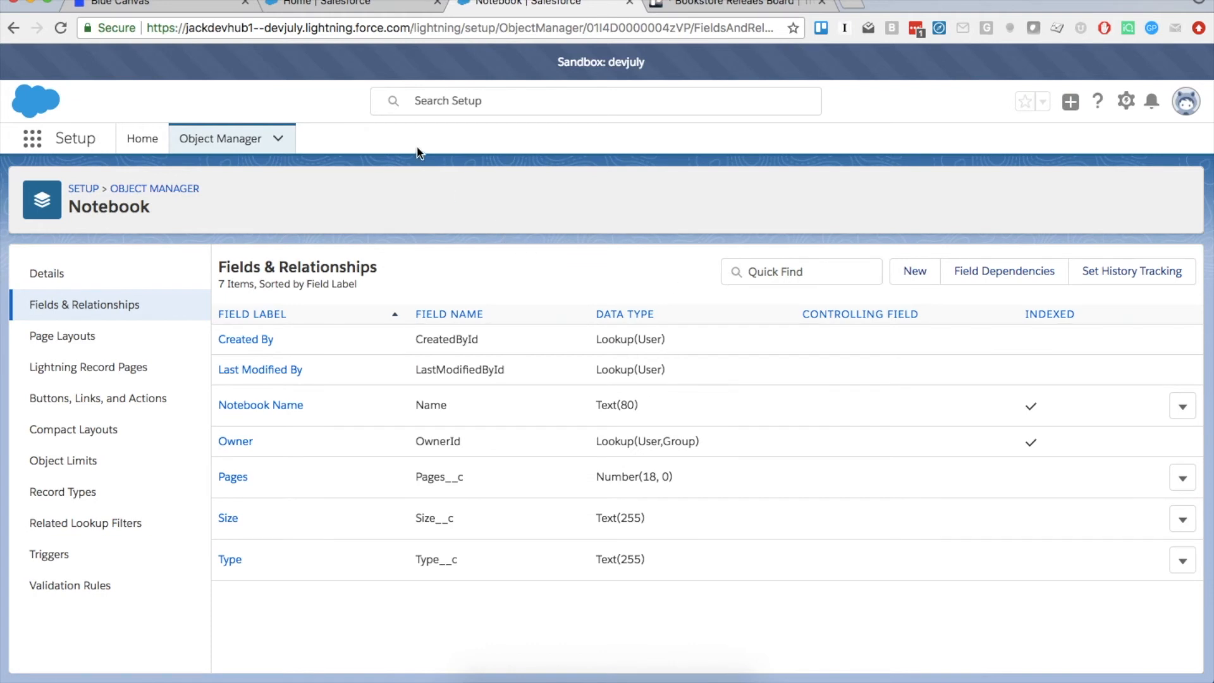
pyautogui.click(162, 6)
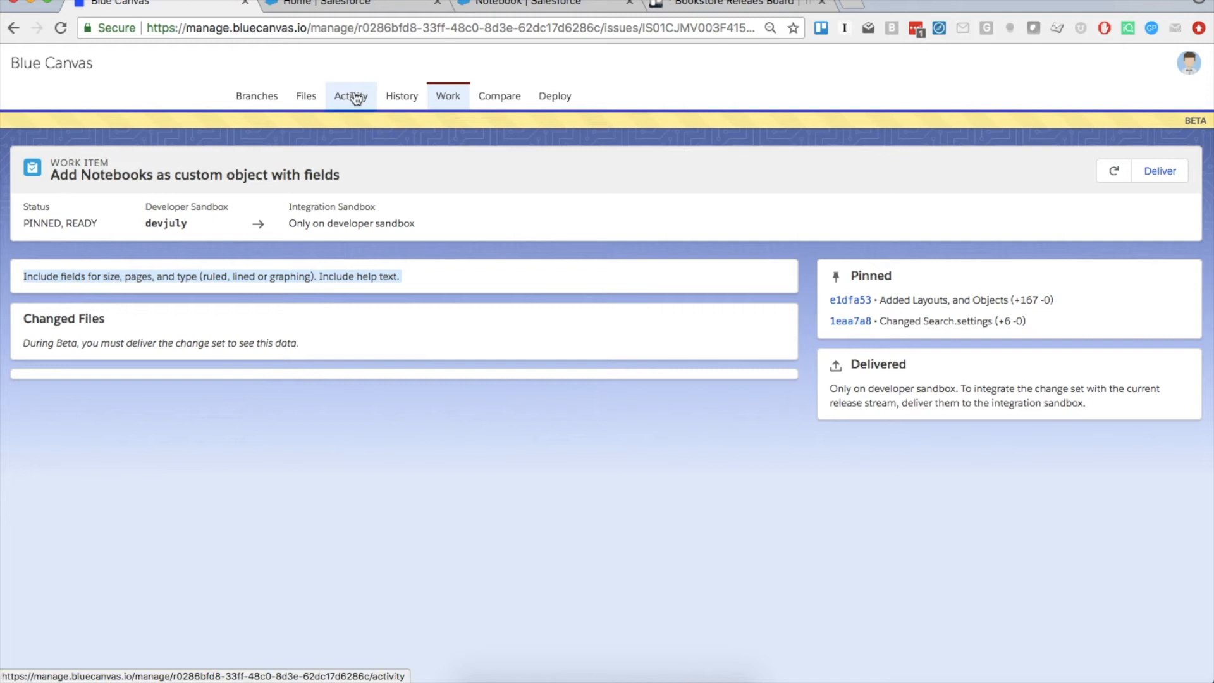
# Review the latest Notebook__c.object help-text diff in Activity, then go to devjuly History
pyautogui.click(357, 98)
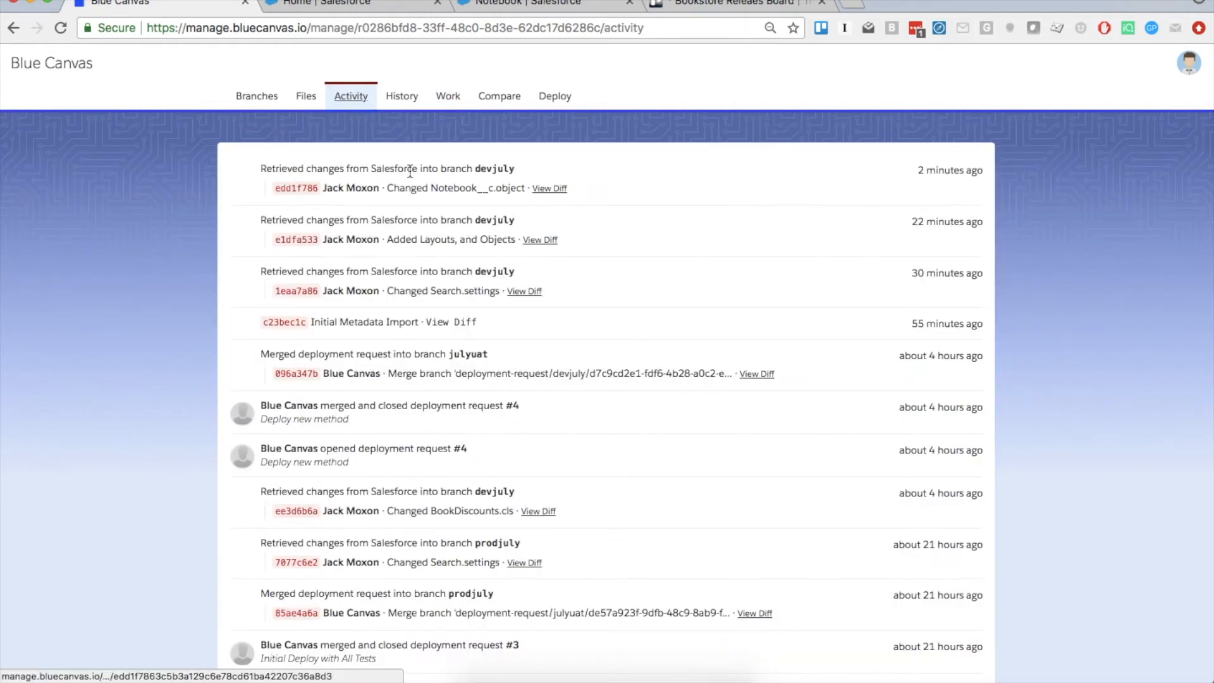
pyautogui.click(549, 190)
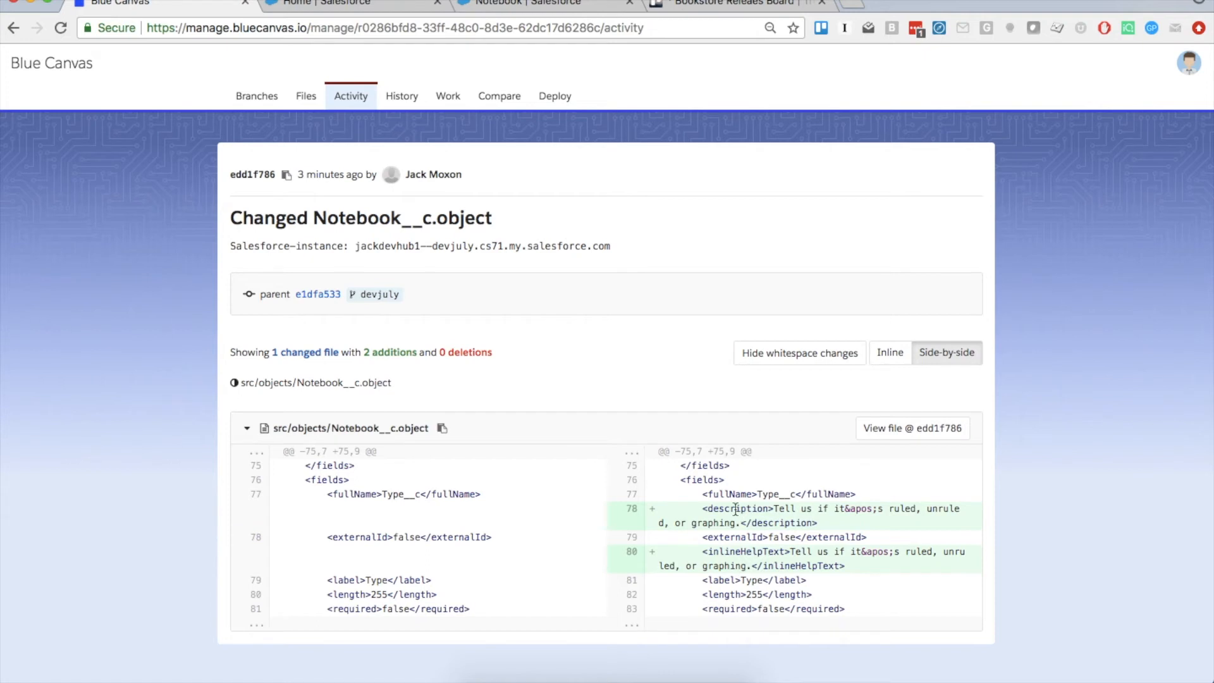
pyautogui.click(401, 98)
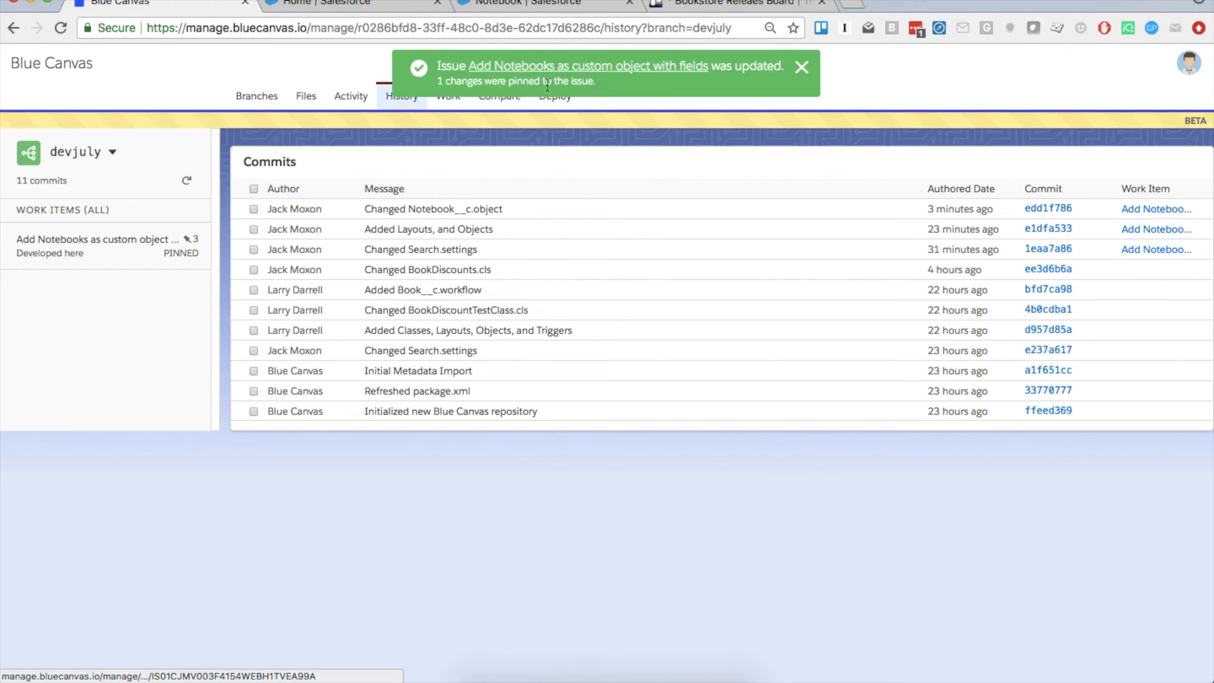
# Check the Add Notebooks work item's three pinned changes, then go to devjuly Salesforce Setup
pyautogui.click(446, 101)
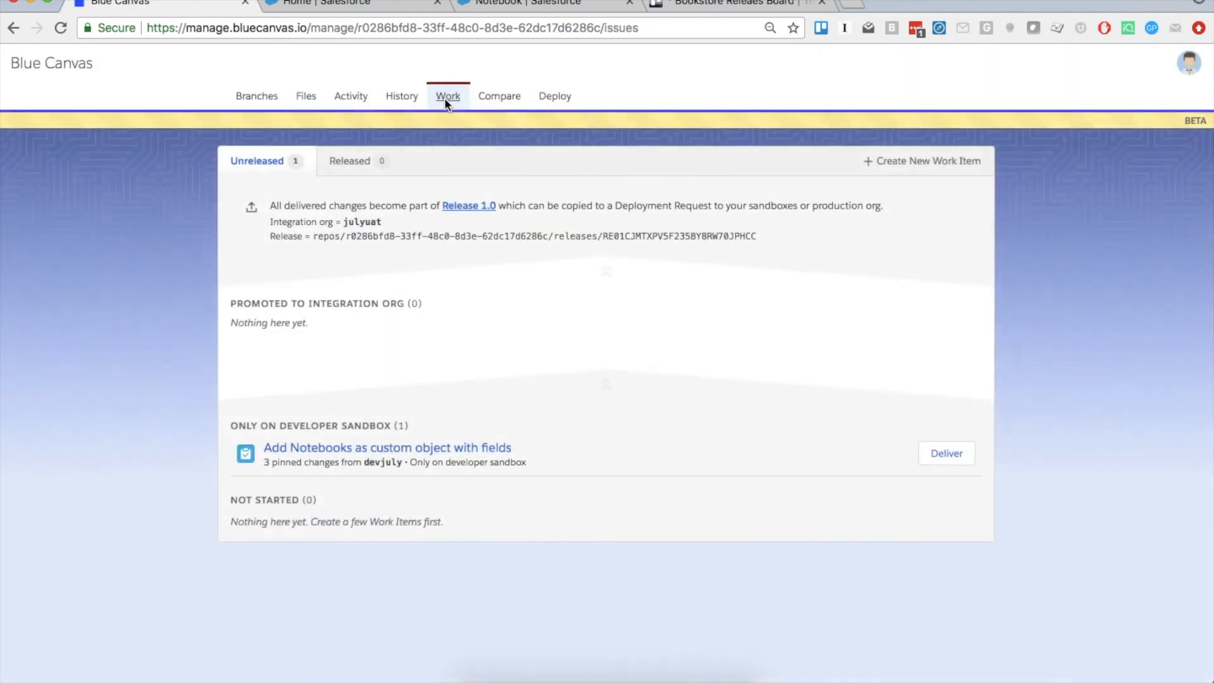
pyautogui.click(370, 447)
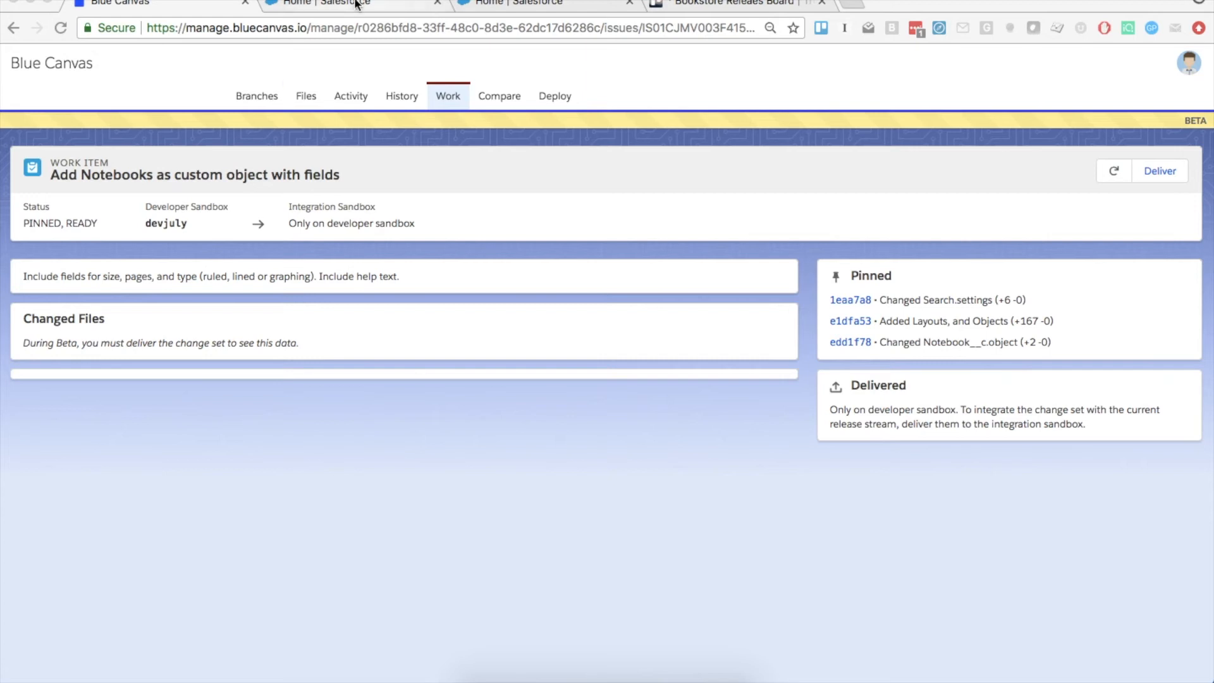
pyautogui.click(518, 4)
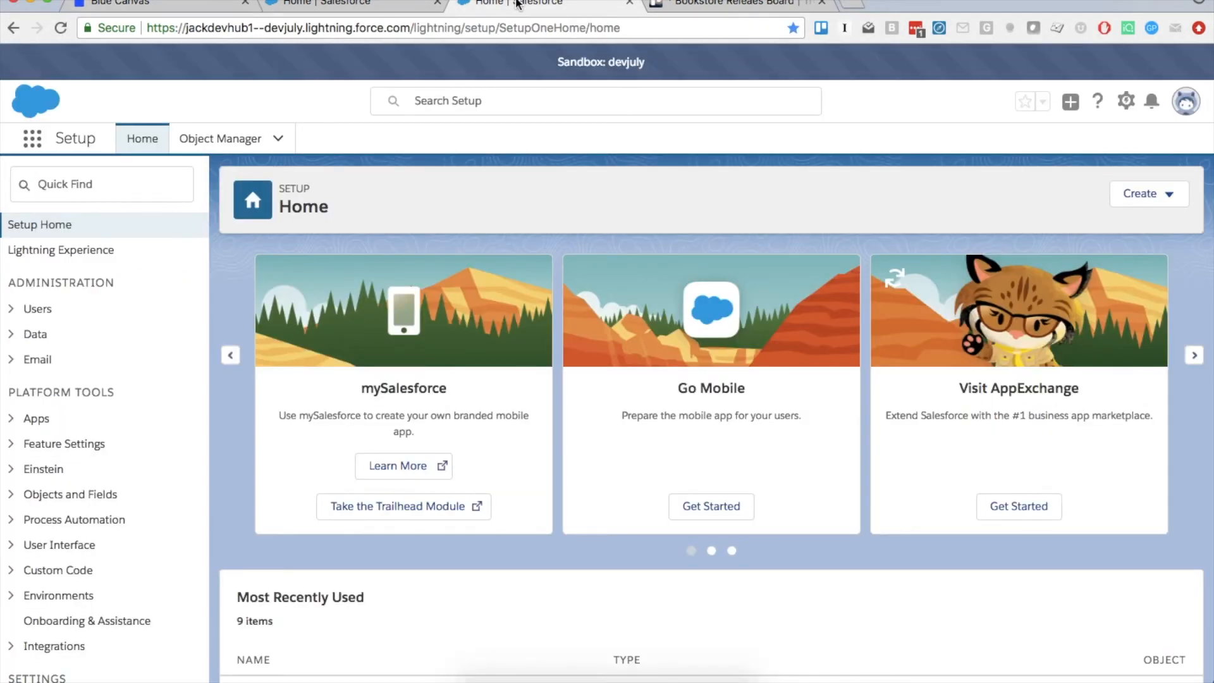
# Open the Developer Console and the BookDiscounts class
pyautogui.click(1126, 102)
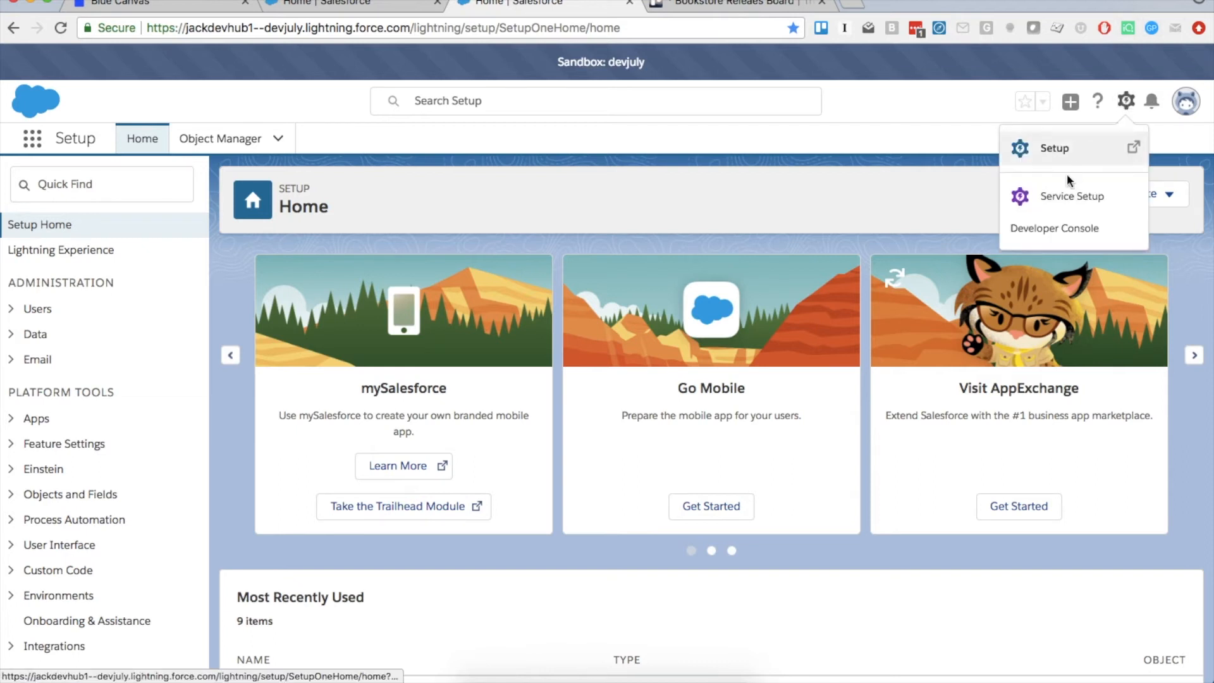
pyautogui.click(1055, 228)
pyautogui.click(681, 5)
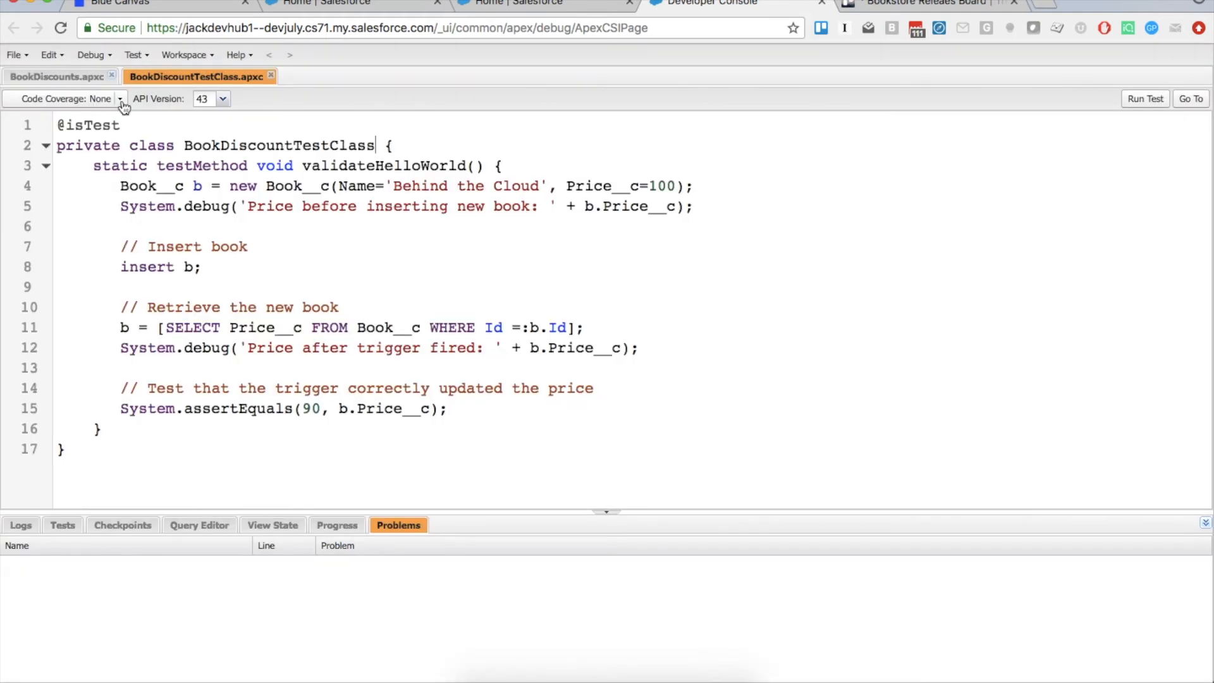
pyautogui.click(39, 76)
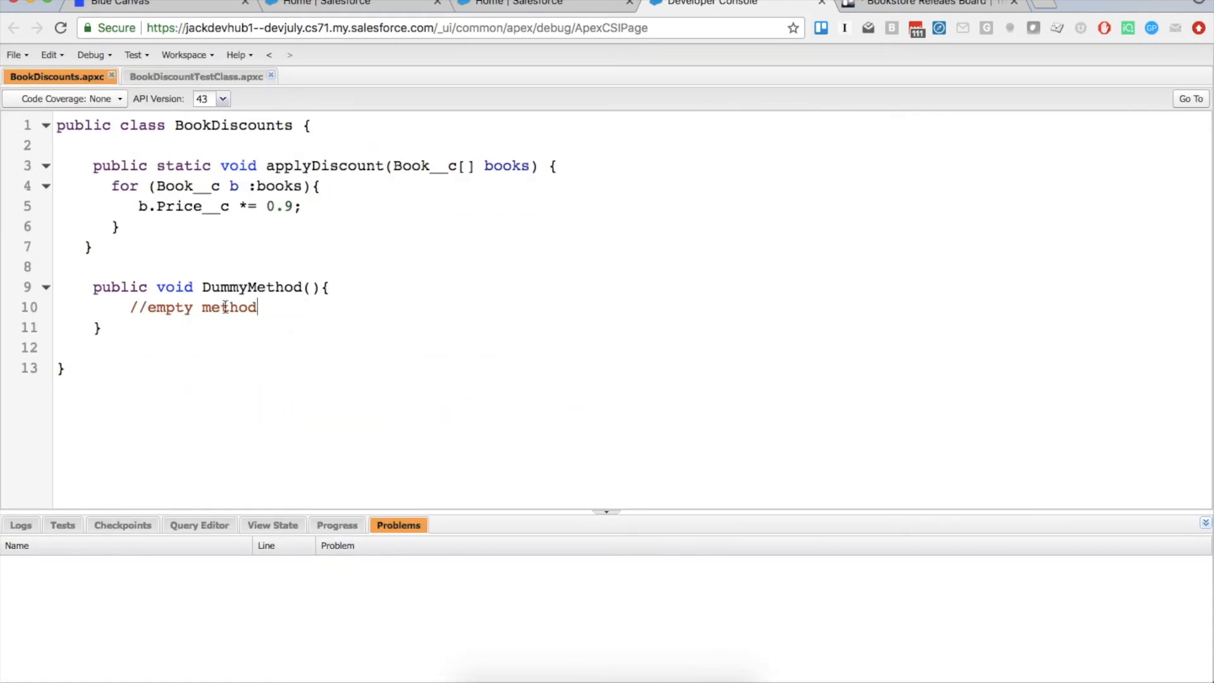
# Add 'public void Method2 ()' with an '//empty method' body after DummyMethod and save
pyautogui.click(154, 336)
pyautogui.press('Return')
pyautogui.press('Return')
pyautogui.write('public void ')
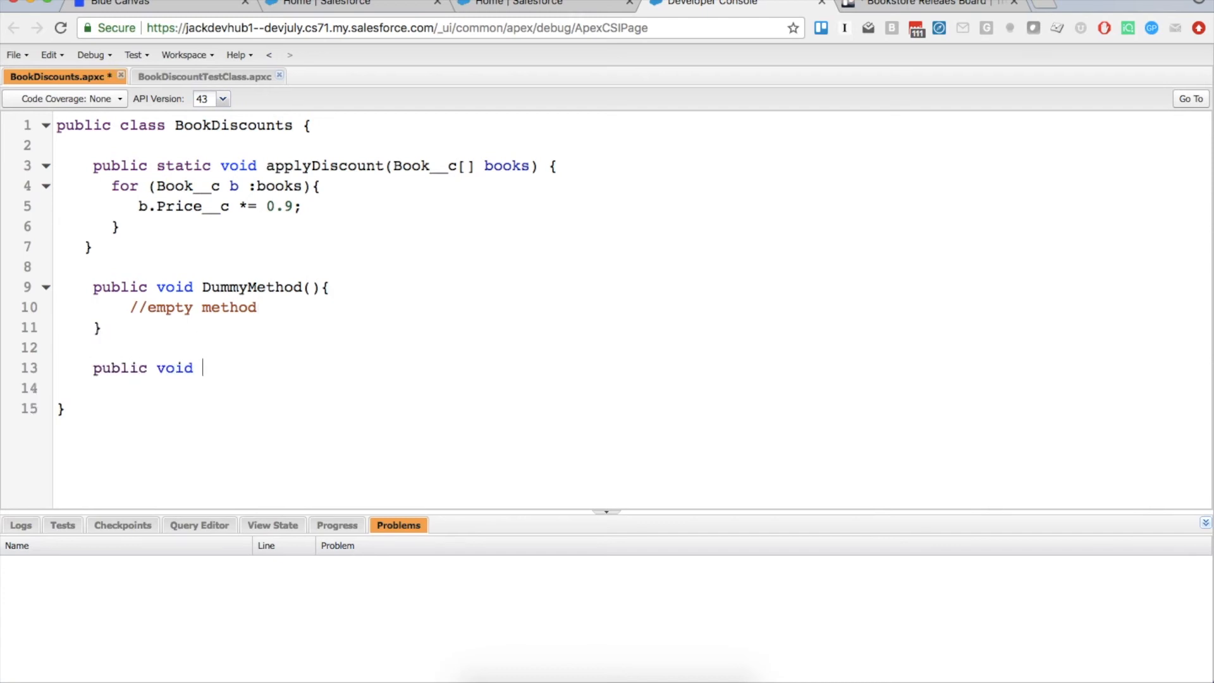
pyautogui.write('Method 2(')
pyautogui.press('BackSpace')
pyautogui.press('BackSpace')
pyautogui.press('BackSpace')
pyautogui.write('2 (')
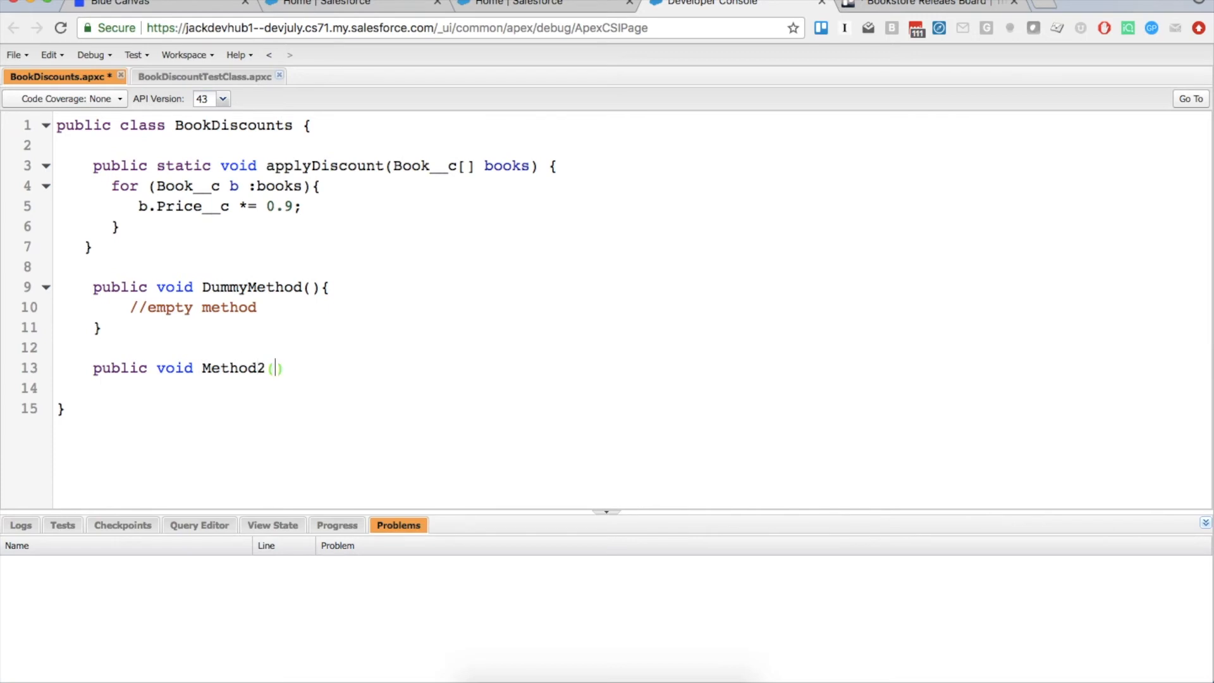
pyautogui.press('super+f')
pyautogui.press('Escape')
pyautogui.click(298, 373)
pyautogui.write('{')
pyautogui.press('Return')
pyautogui.write('//empty m')
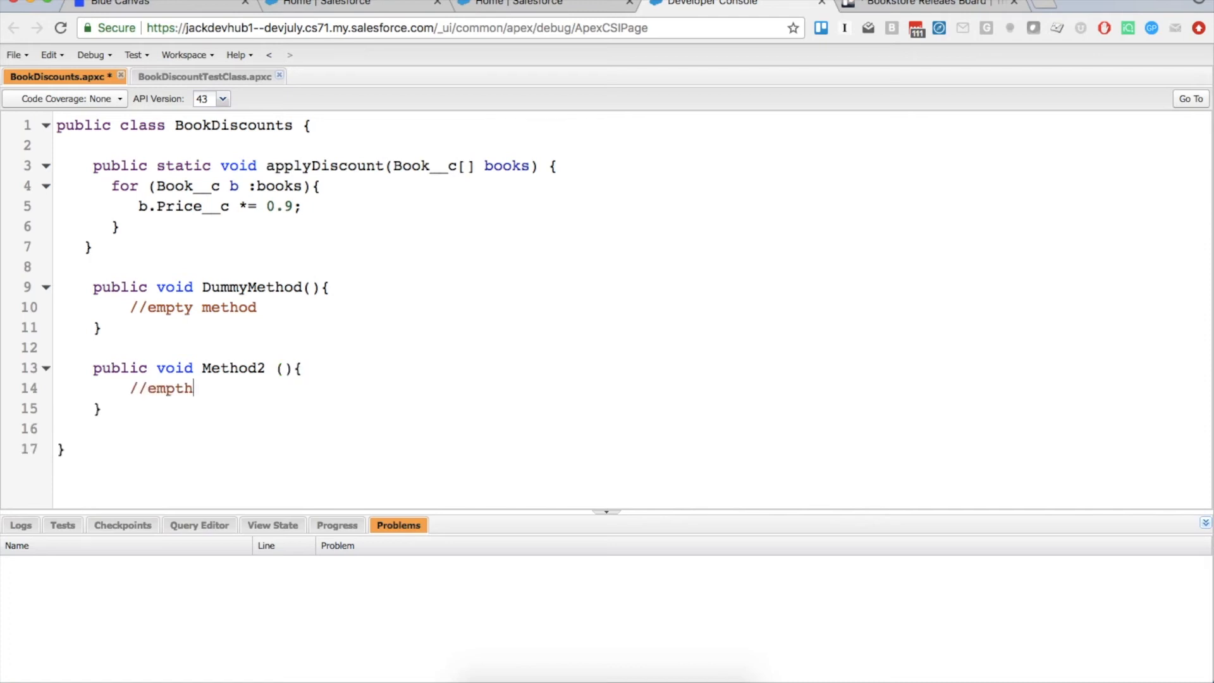
pyautogui.write('ethod')
pyautogui.hotkey('ctrl', 's')
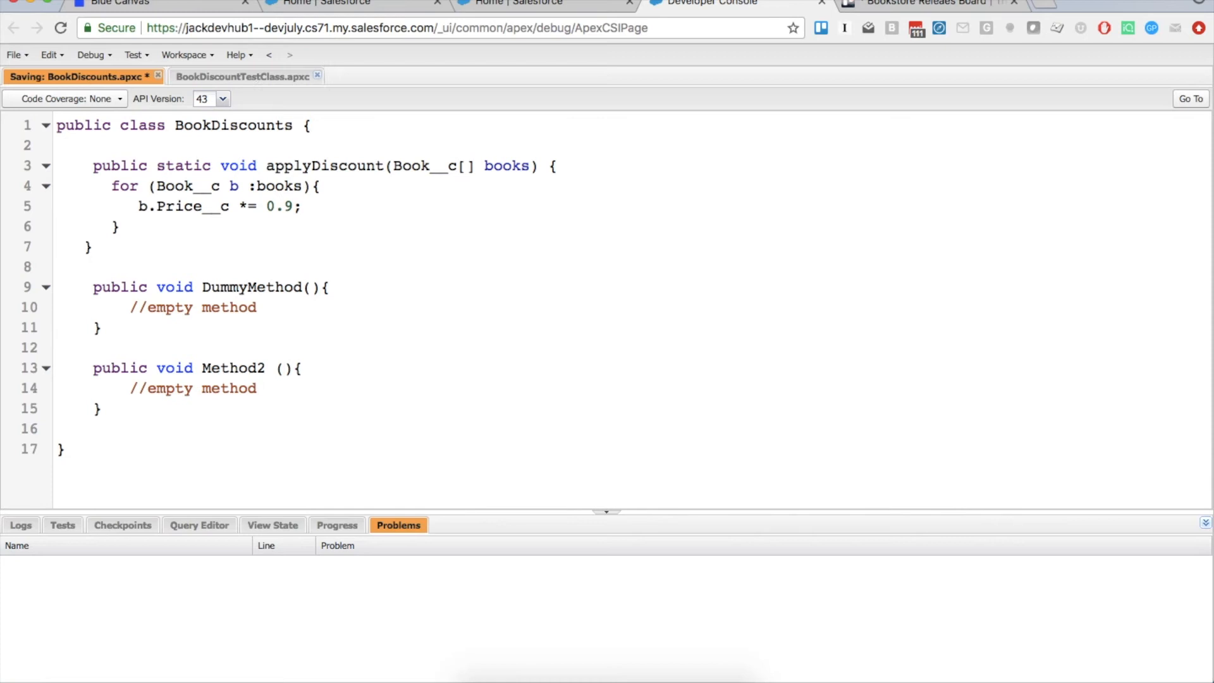
# Find 'workflow' in Setup and go to the Workflow Rules list
pyautogui.click(518, 3)
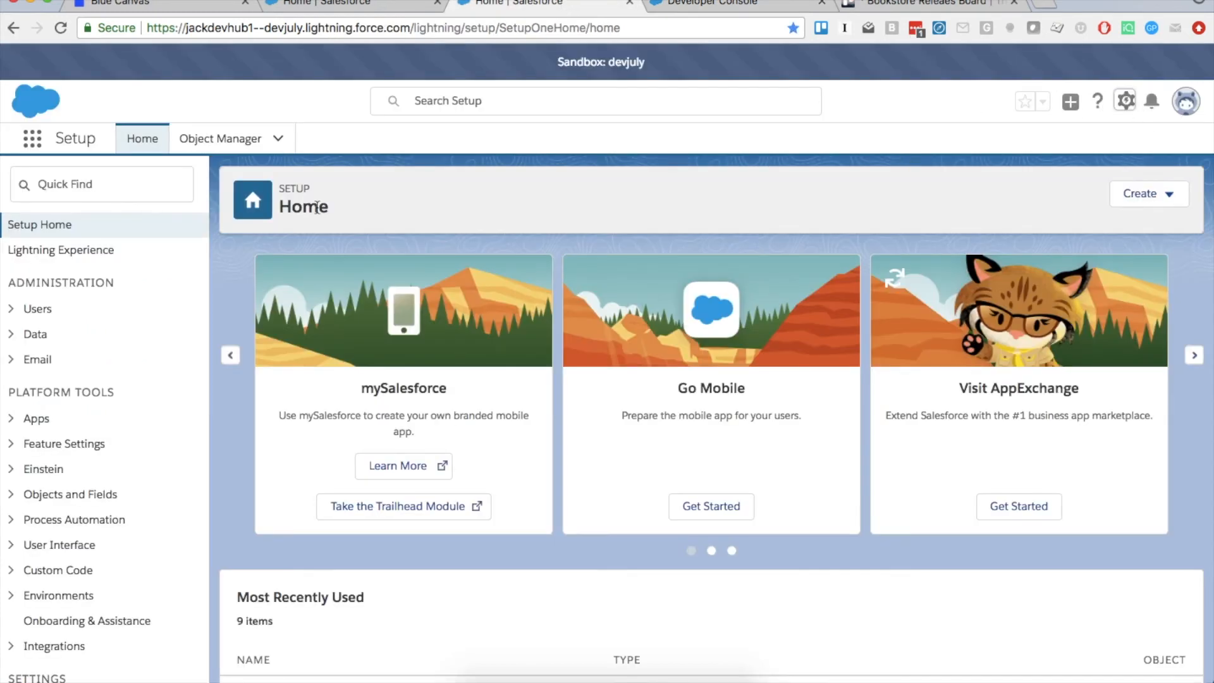
pyautogui.click(89, 181)
pyautogui.write('workflow')
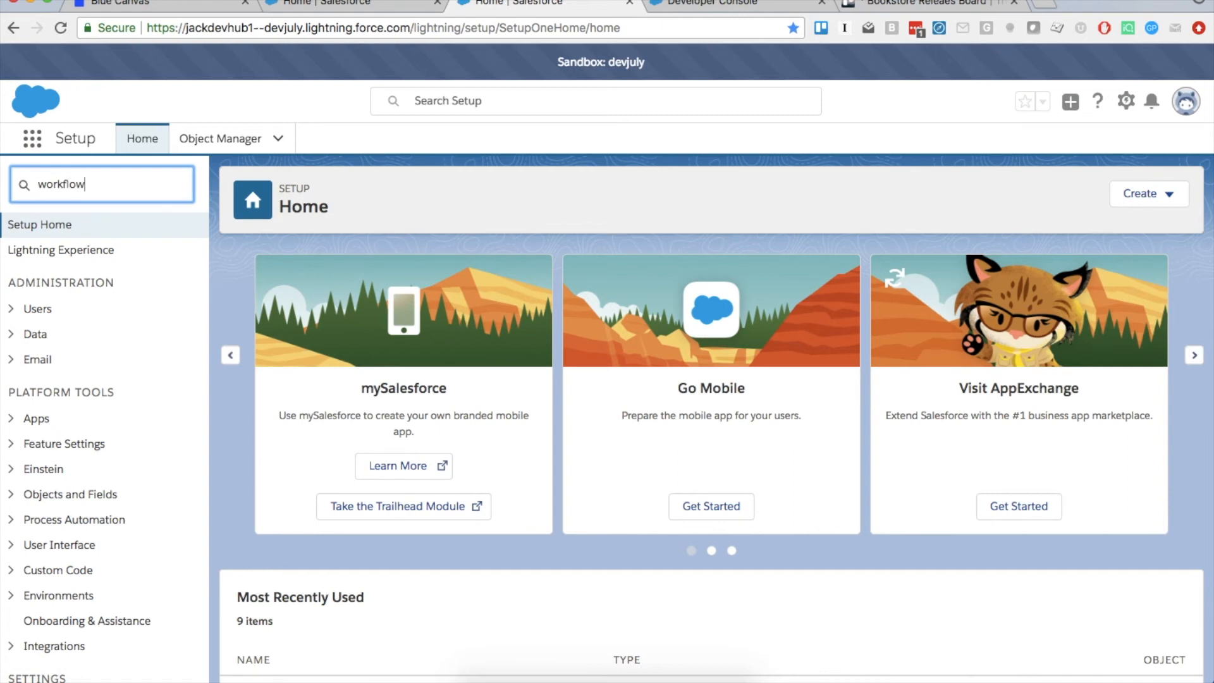
pyautogui.click(82, 401)
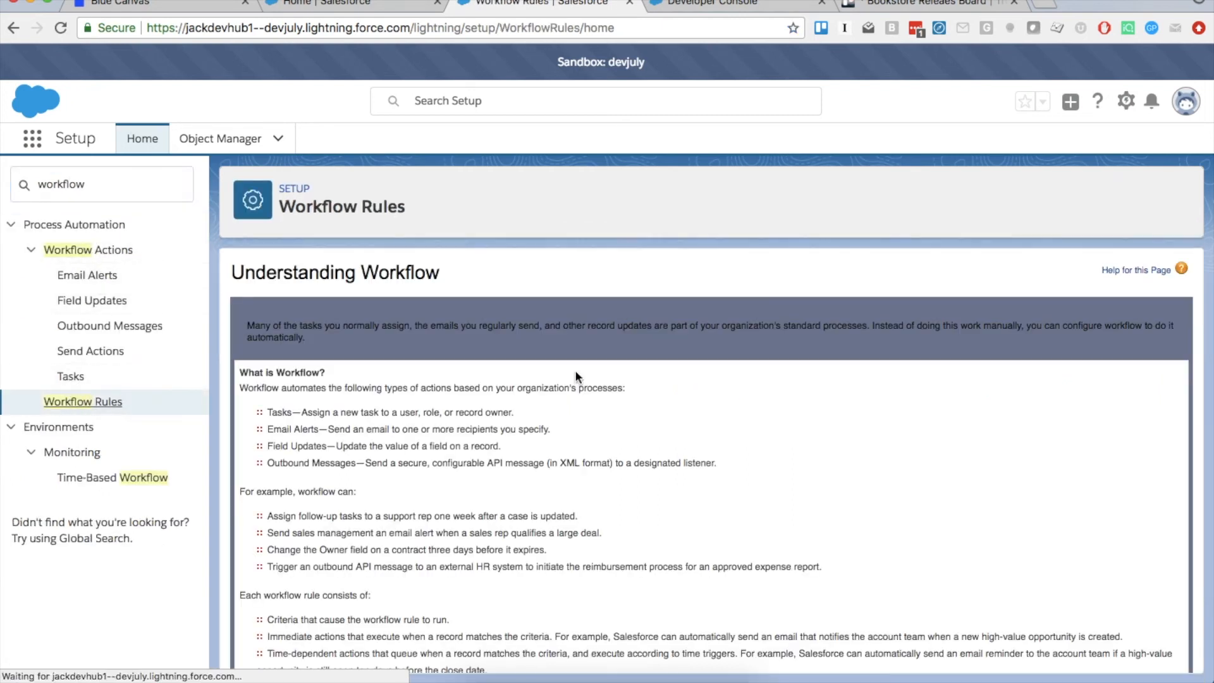
pyautogui.scroll(-3, 444, 439)
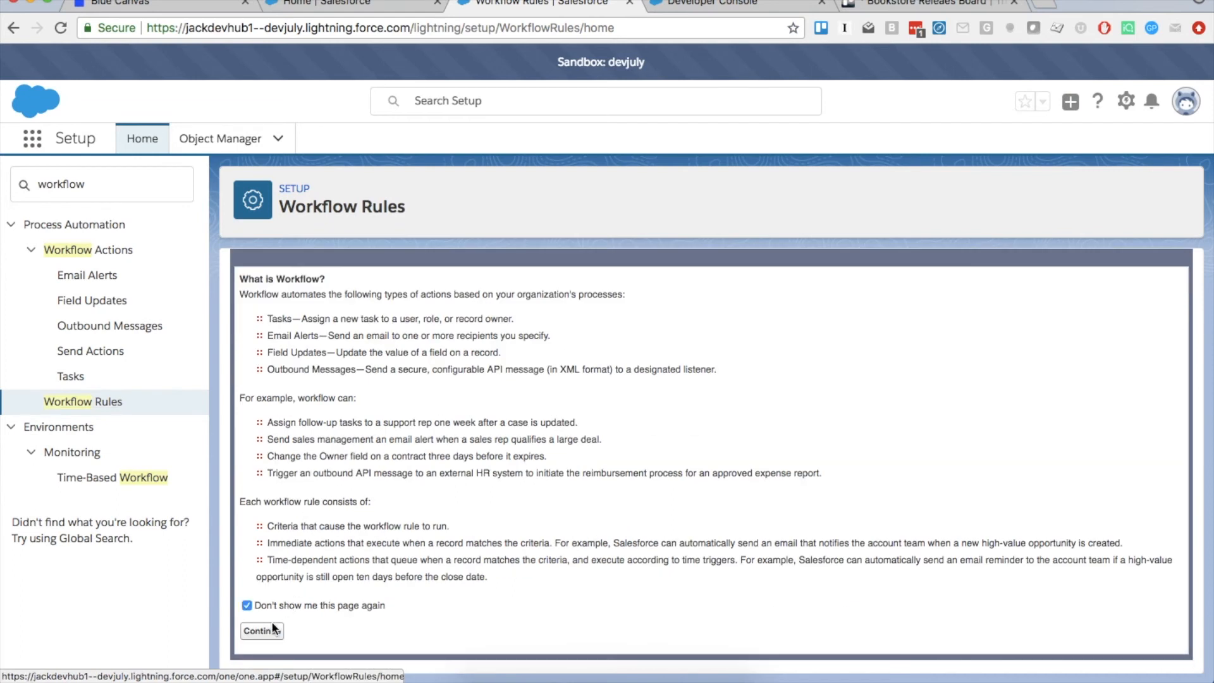
pyautogui.click(264, 630)
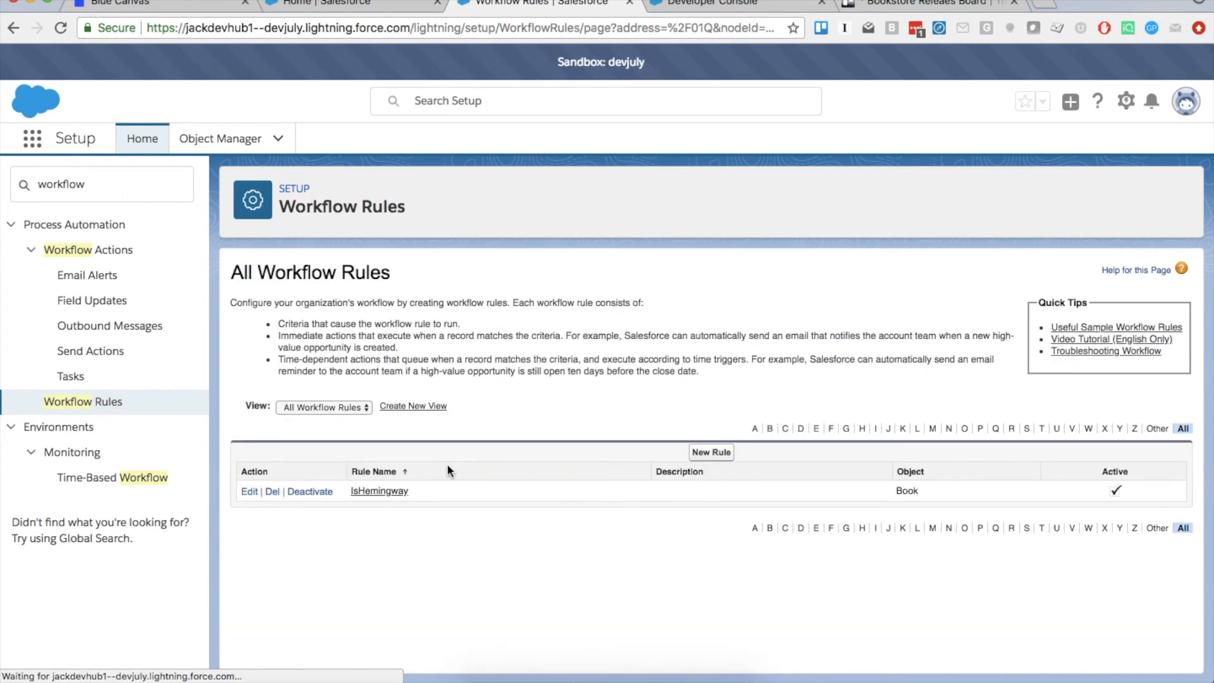
# Change the IsHemingway rule's Author operator from equals to 'contains' and save
pyautogui.click(248, 492)
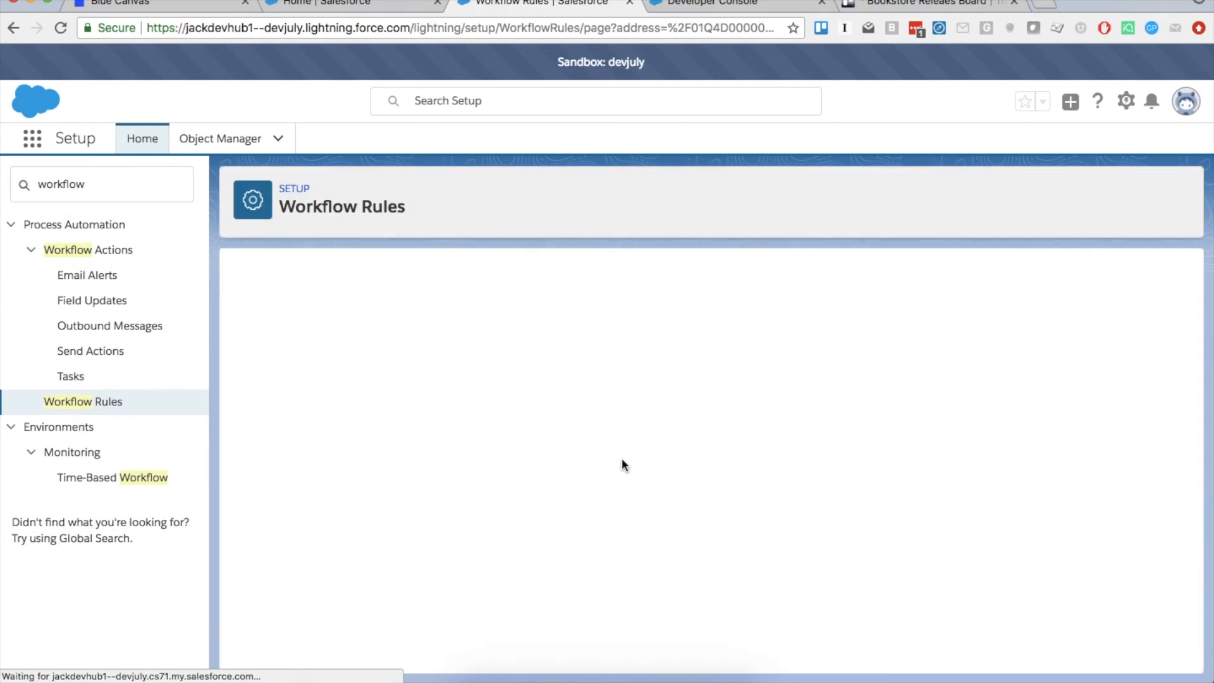
pyautogui.scroll(-5, 624, 465)
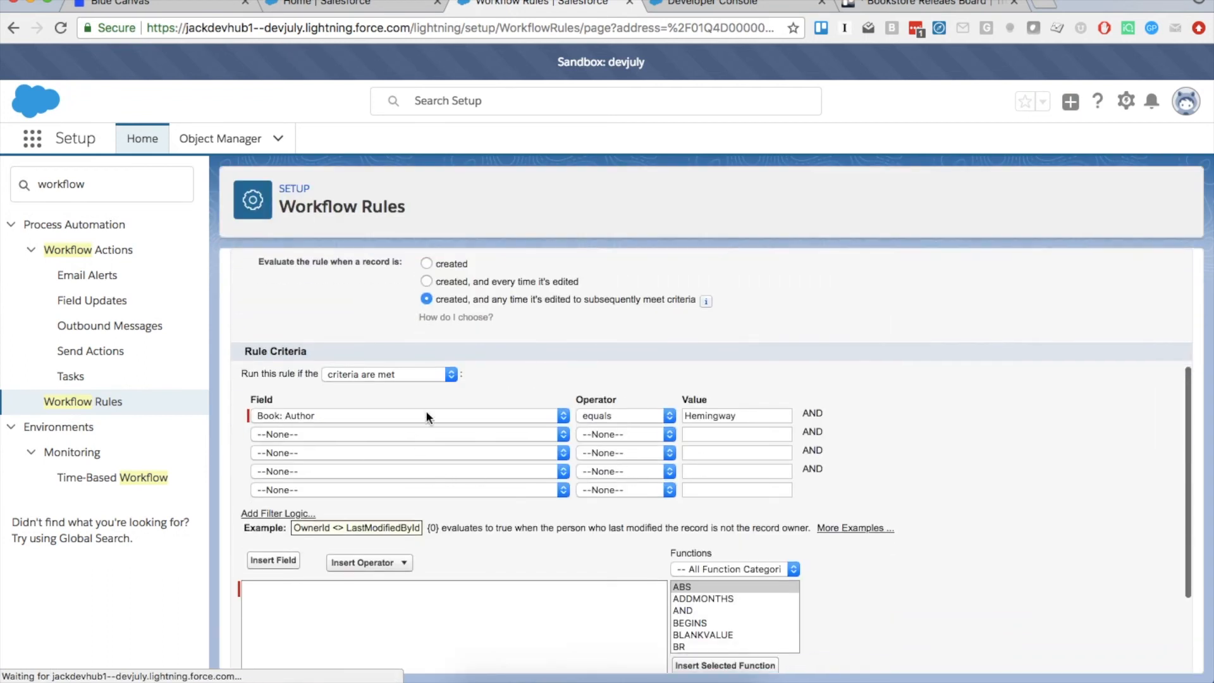
pyautogui.scroll(-2, 426, 411)
pyautogui.scroll(6, 610, 522)
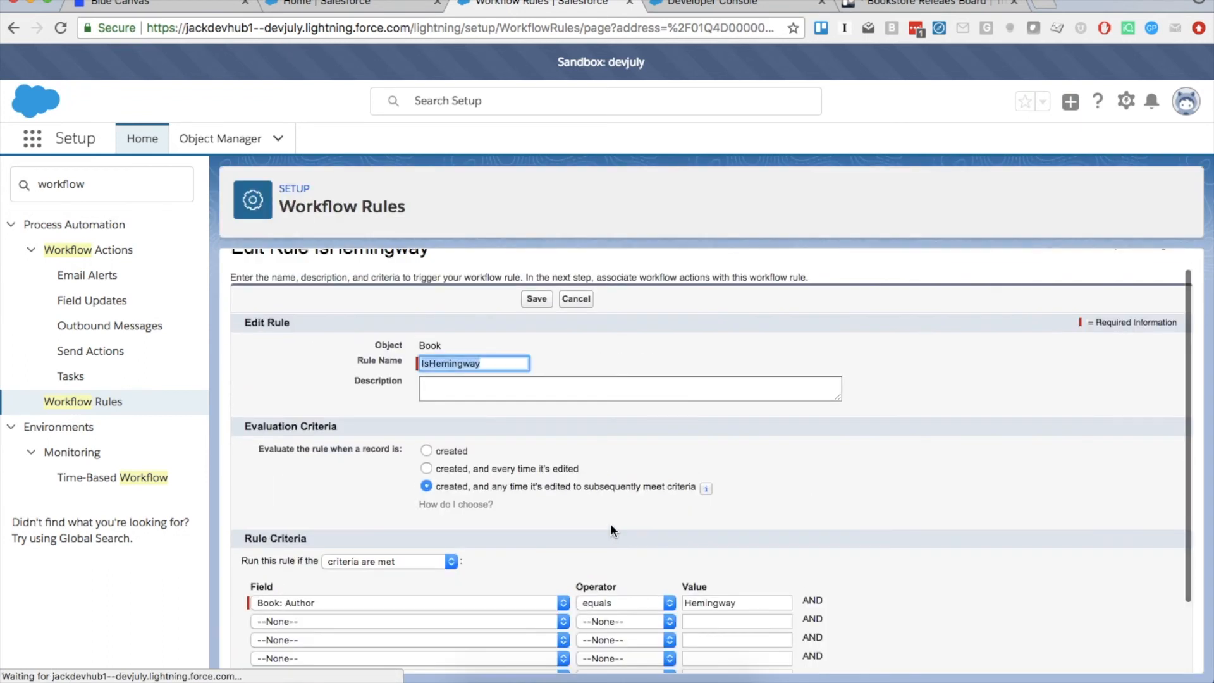
pyautogui.scroll(-2, 609, 522)
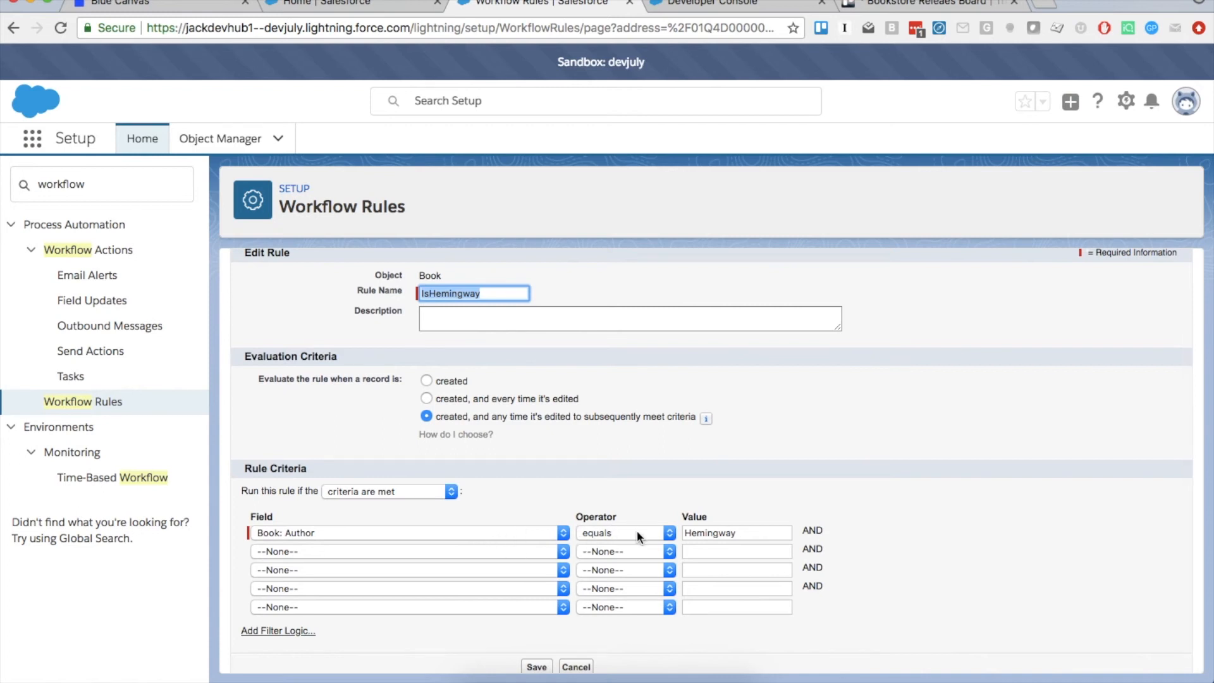
pyautogui.click(637, 533)
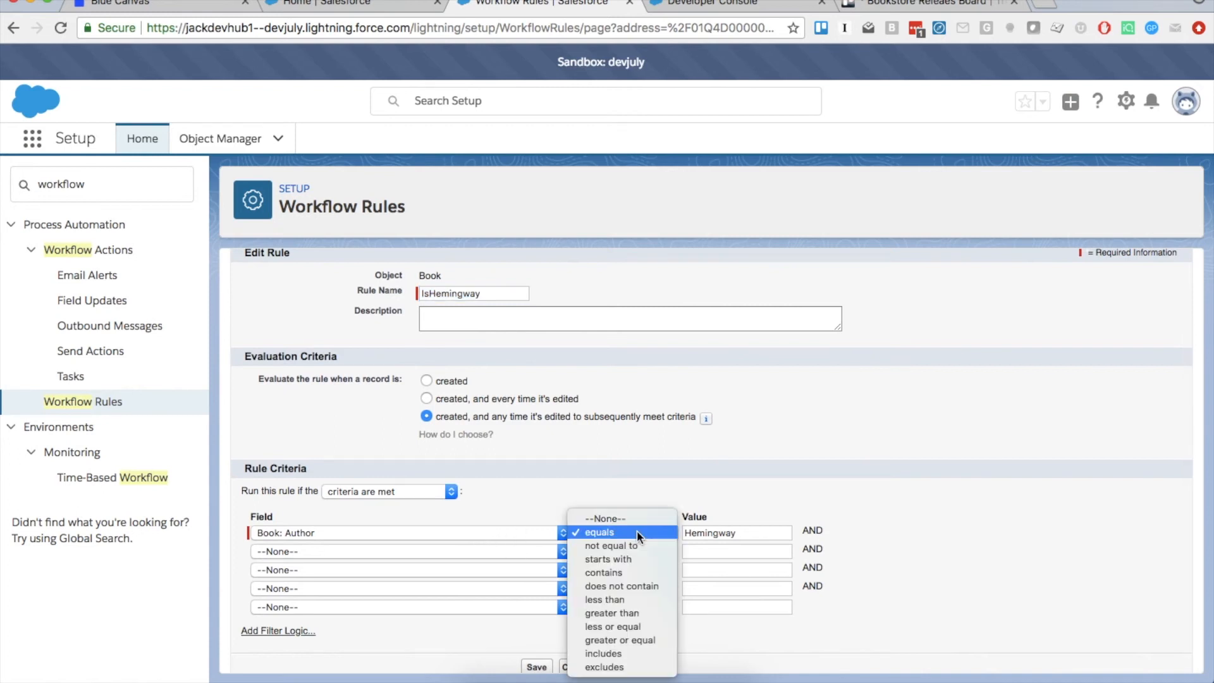
pyautogui.click(626, 572)
pyautogui.scroll(-1, 935, 507)
pyautogui.click(531, 650)
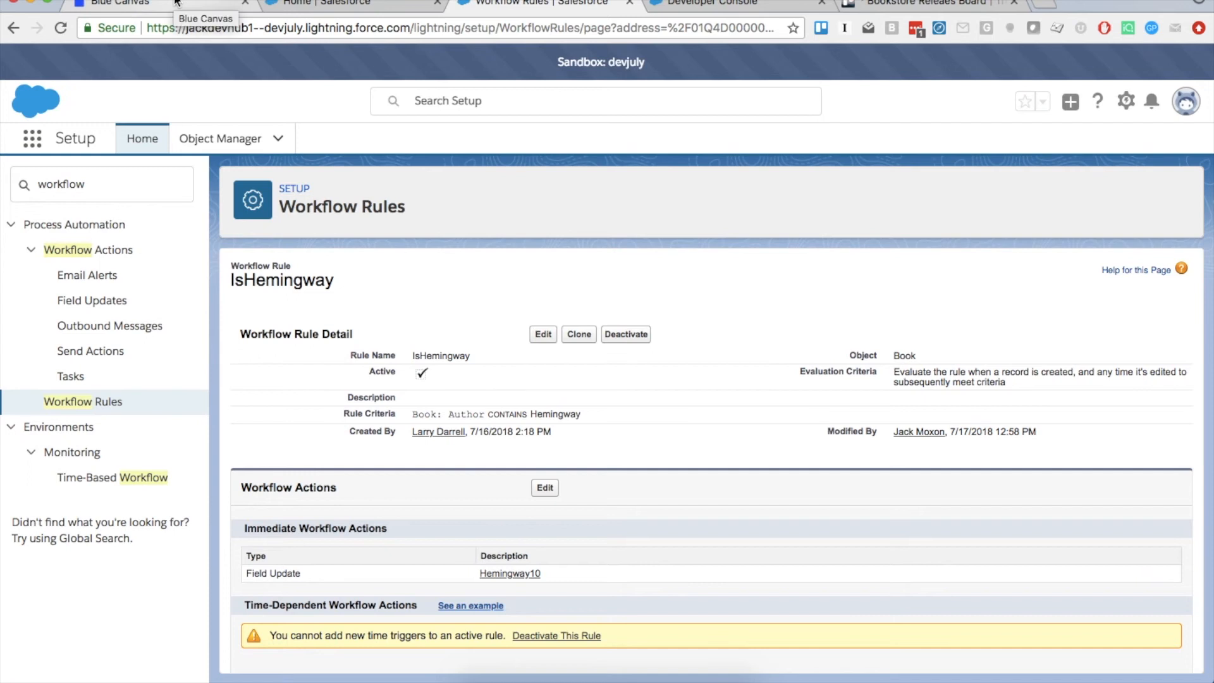
# Inspect the new Book__c.workflow commit in devjuly History, then go to the work items list
pyautogui.click(79, 7)
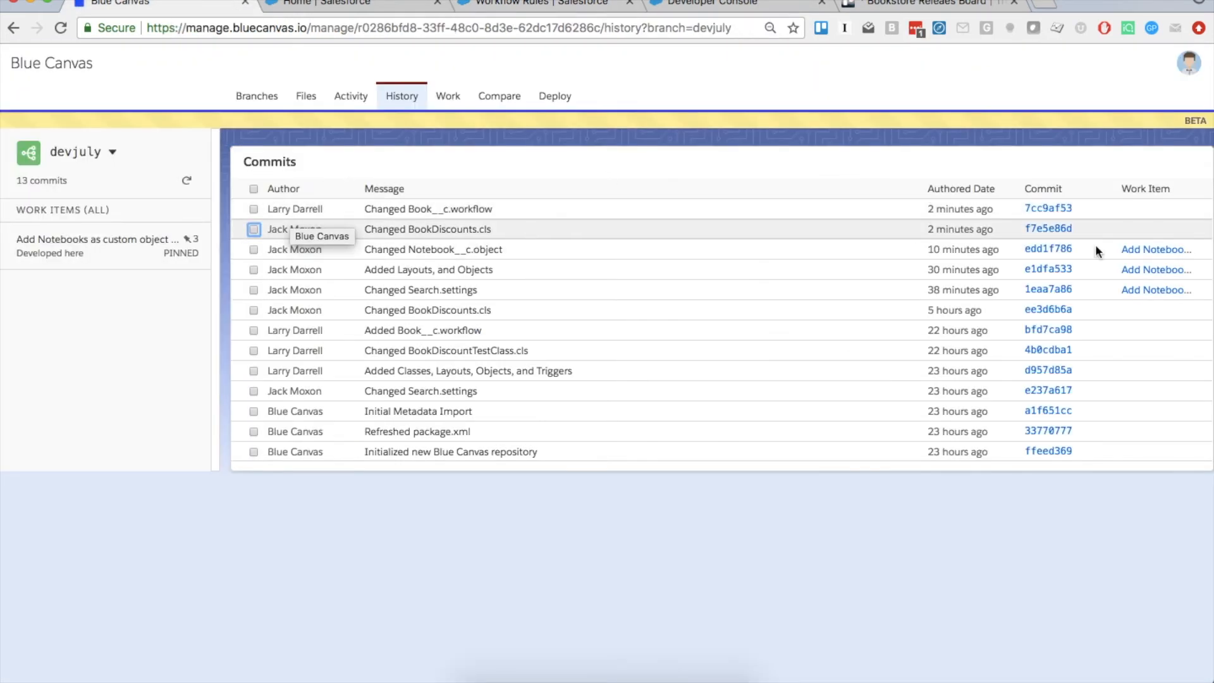
pyautogui.click(253, 209)
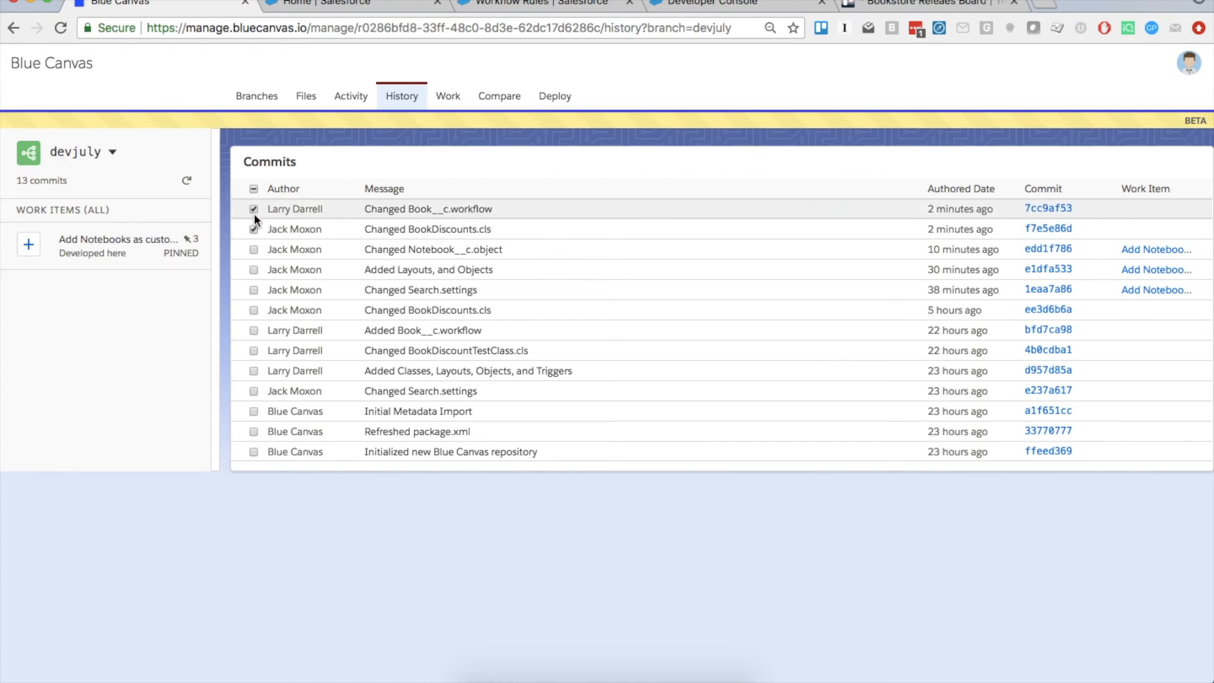
pyautogui.click(253, 208)
pyautogui.click(453, 93)
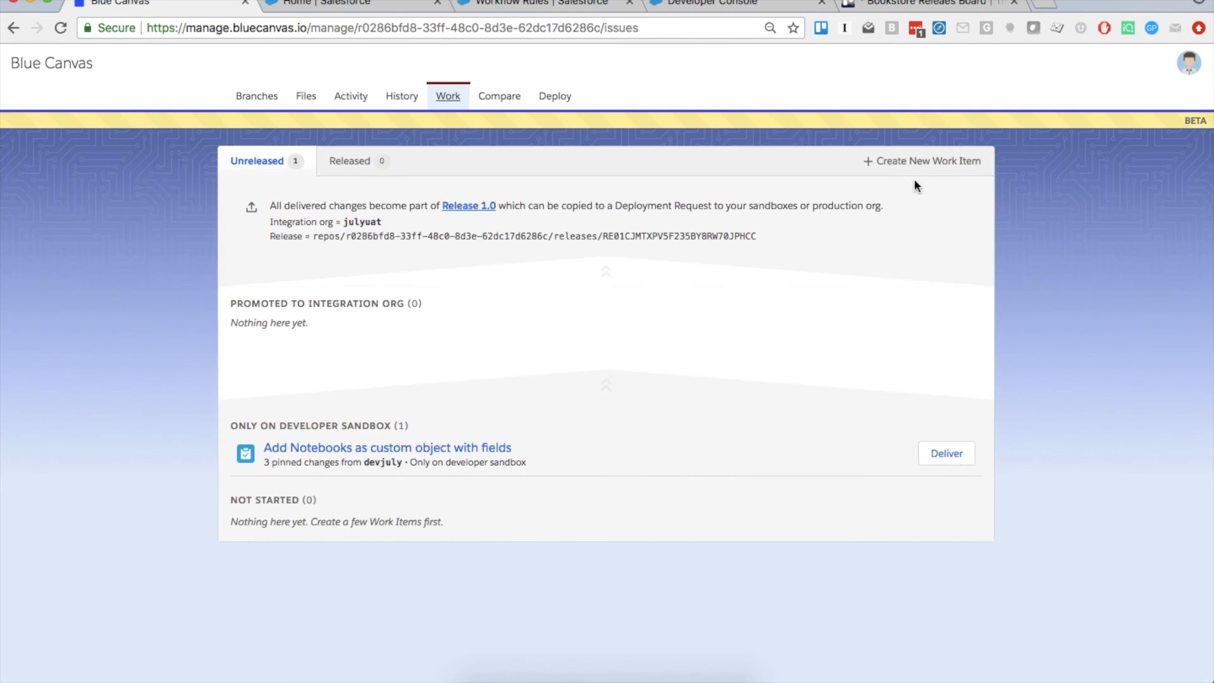
# Create and save a work item titled 'Add Empty Method and Update Workflow Rule'
pyautogui.click(909, 163)
pyautogui.write('Add Empth')
pyautogui.press('BackSpace')
pyautogui.write('y Method and ')
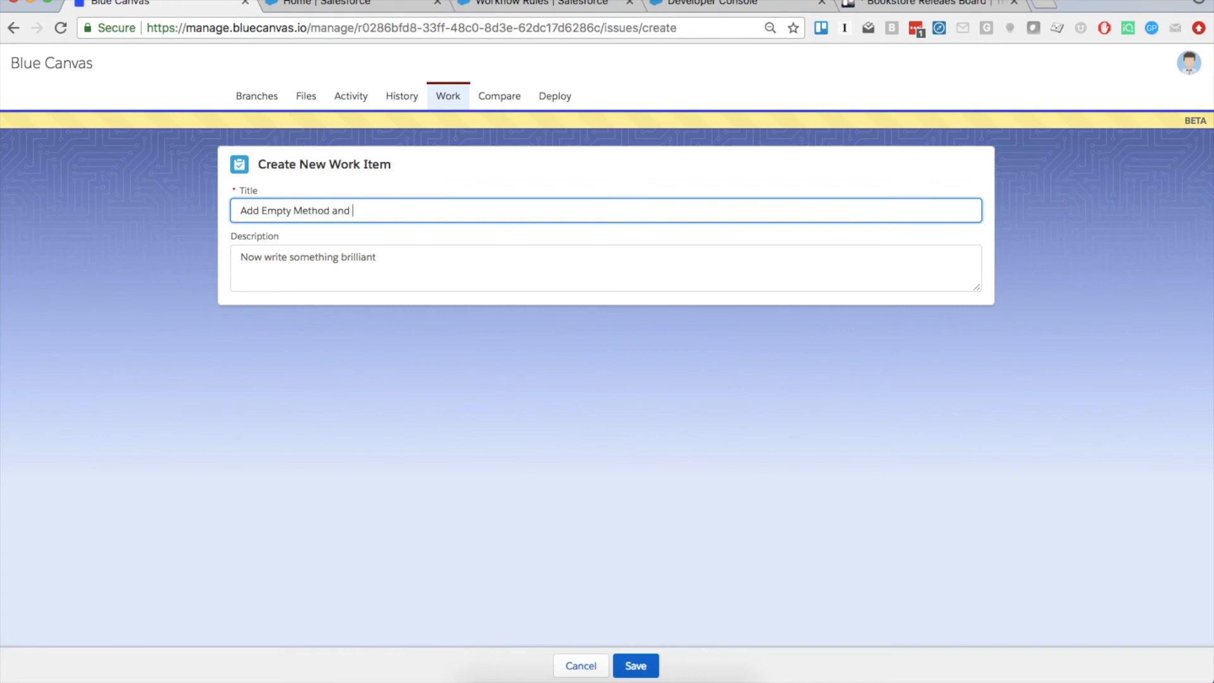
pyautogui.write('Update Workflow Rule')
pyautogui.click(636, 664)
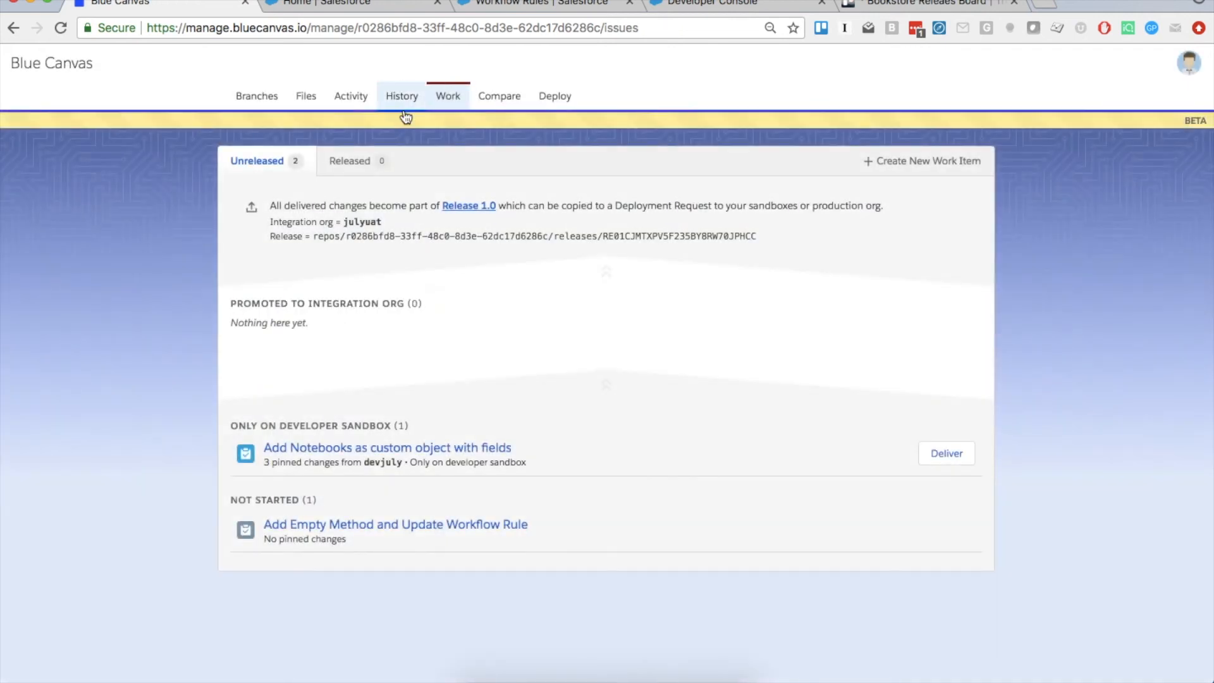
pyautogui.click(402, 96)
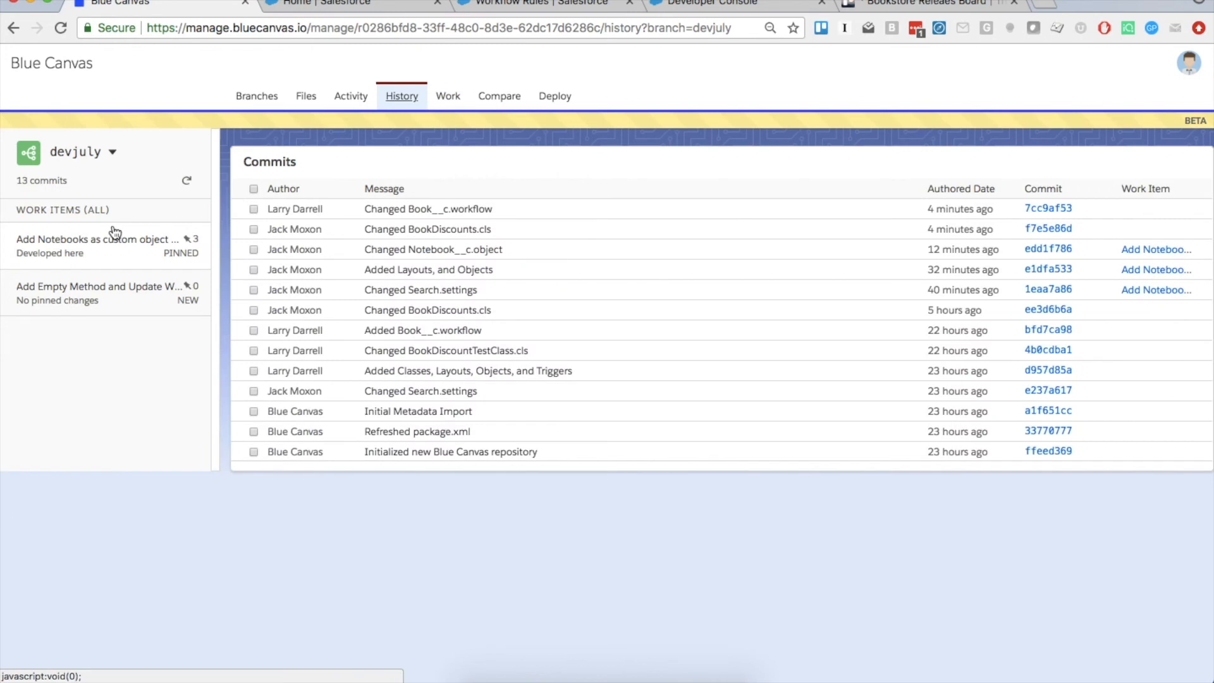
# Pin the newest devjuly commits, including Book__c.workflow, to the Add Empty Method work item
pyautogui.click(254, 209)
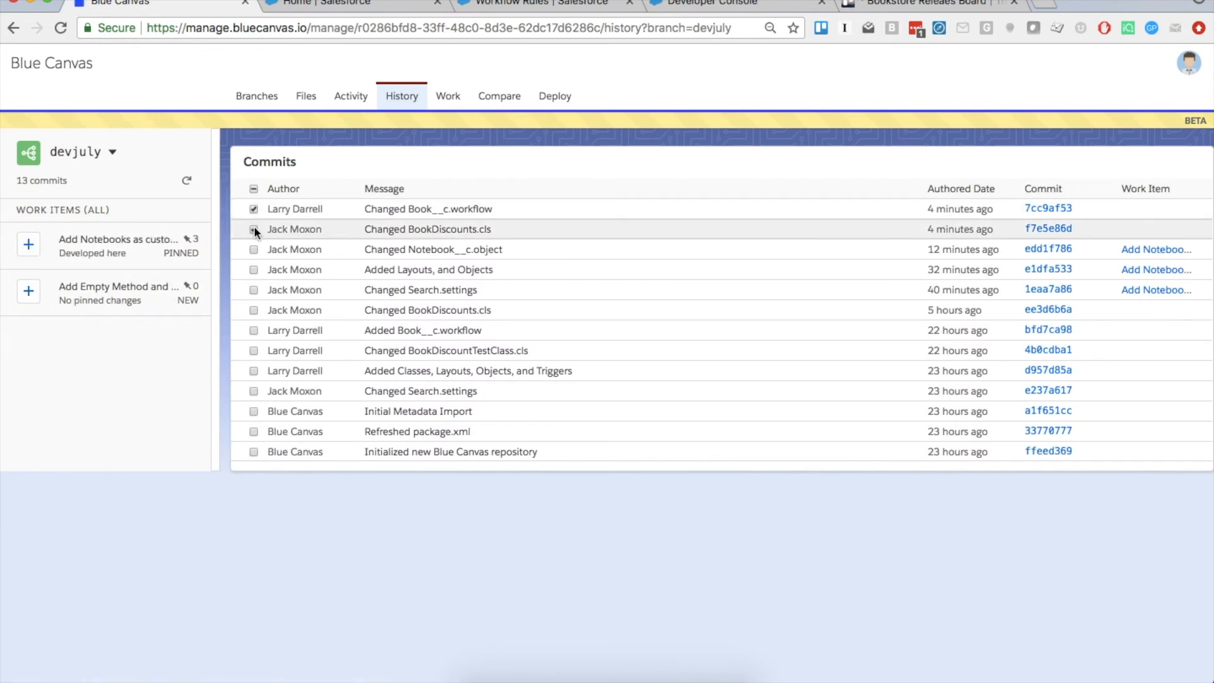
pyautogui.click(28, 292)
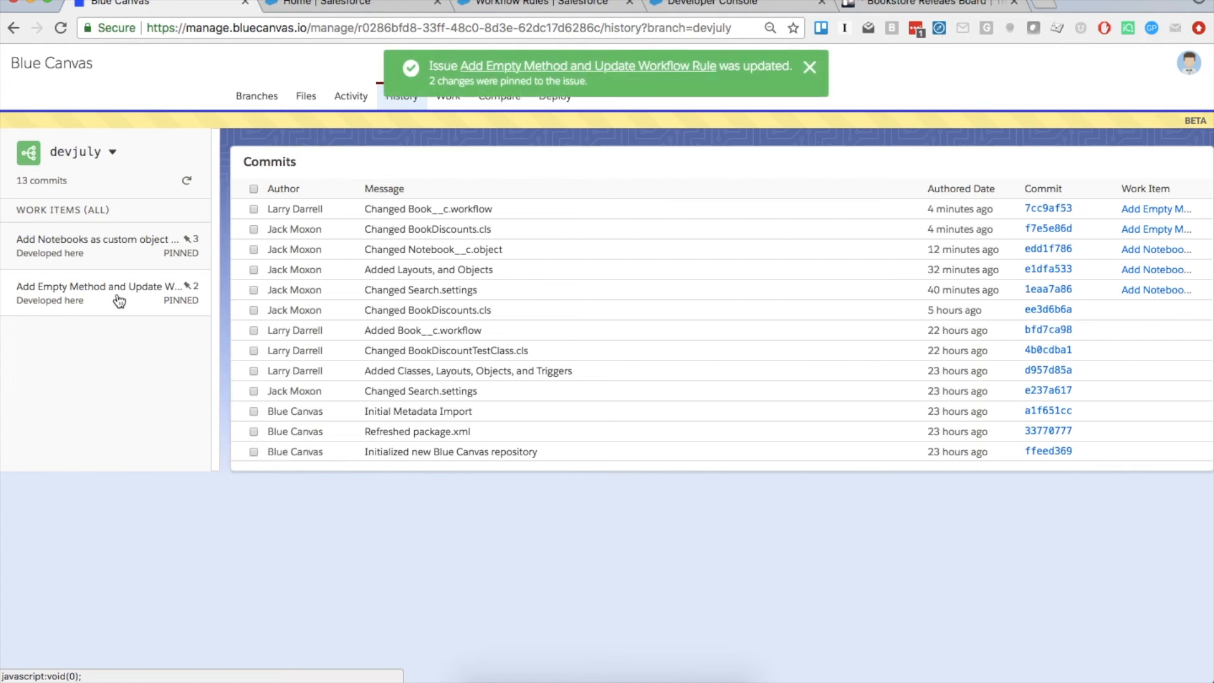
pyautogui.click(810, 69)
pyautogui.click(448, 97)
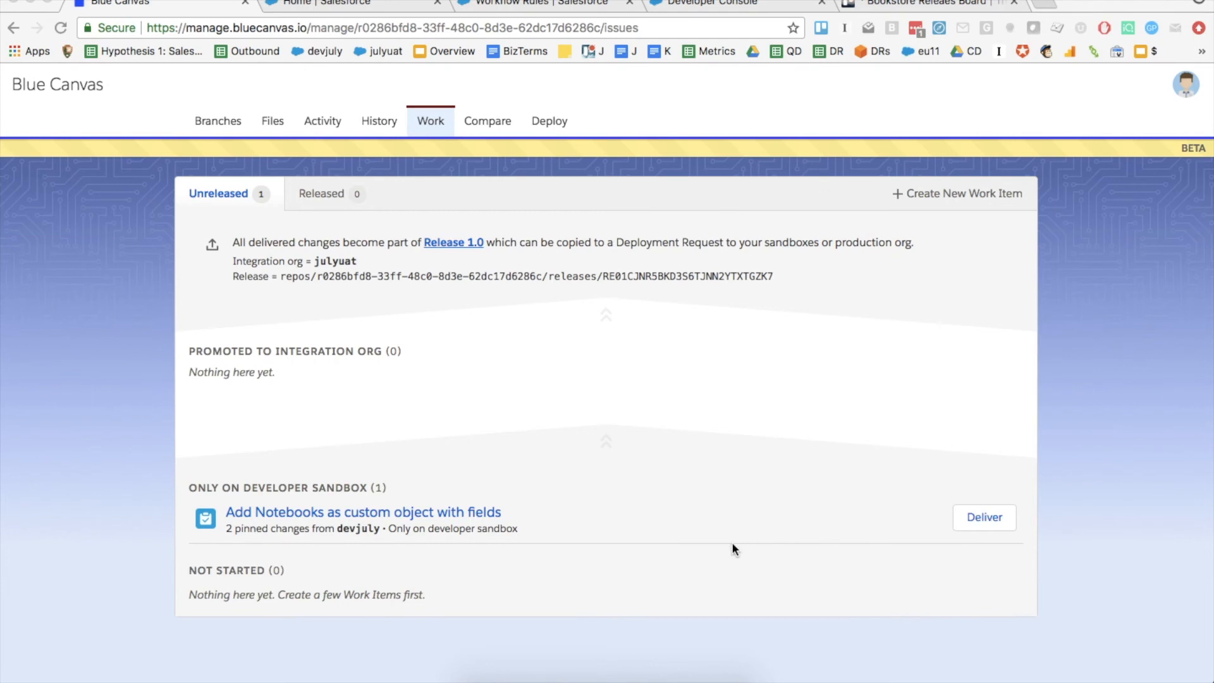
# Deliver the Add Notebooks work item to julyuat and refresh until it reads INTEGRATE, READY
pyautogui.click(468, 517)
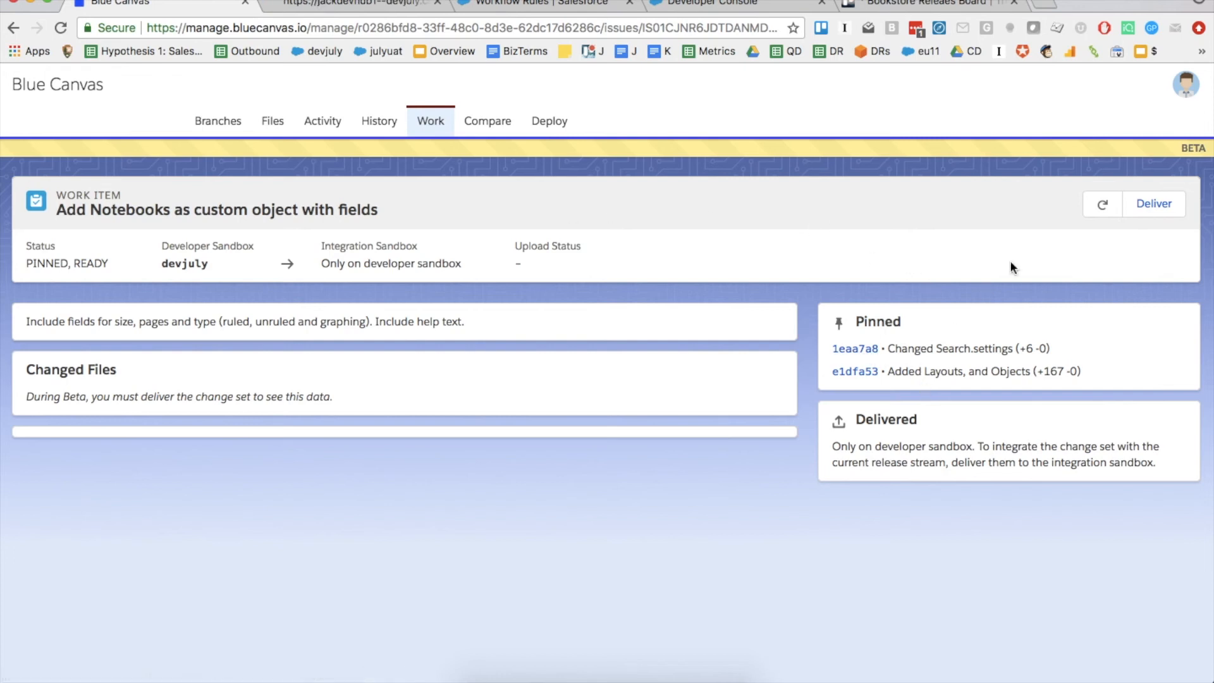
pyautogui.click(1154, 204)
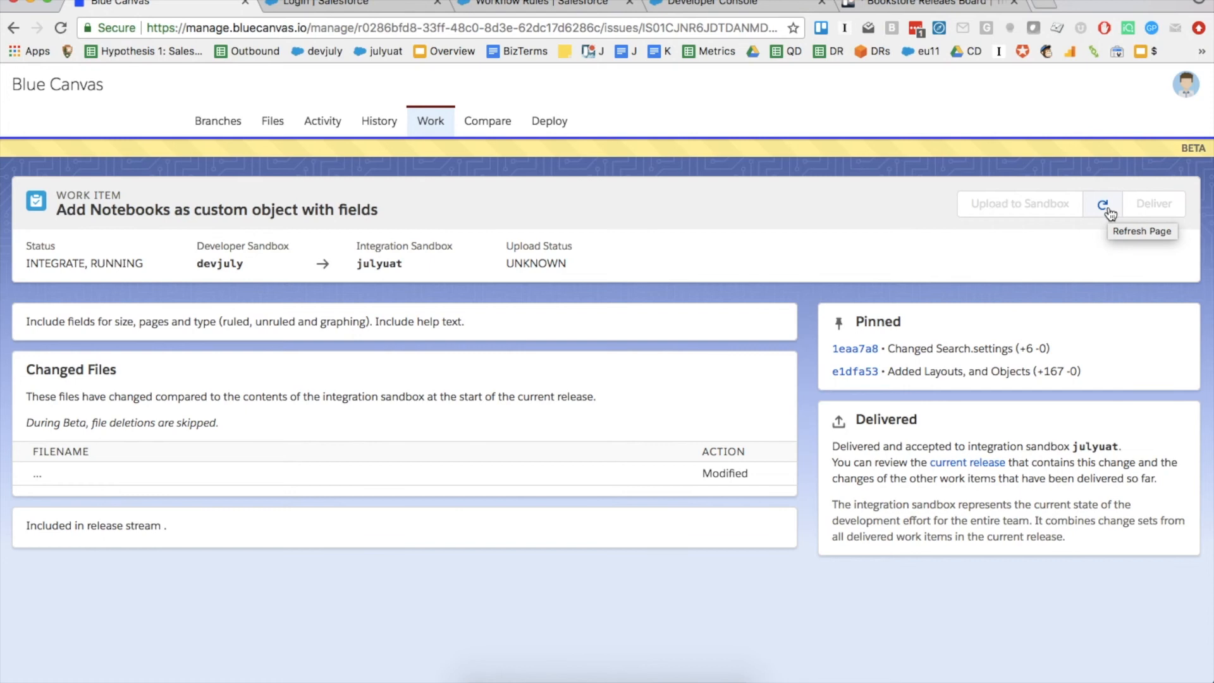
pyautogui.click(1107, 210)
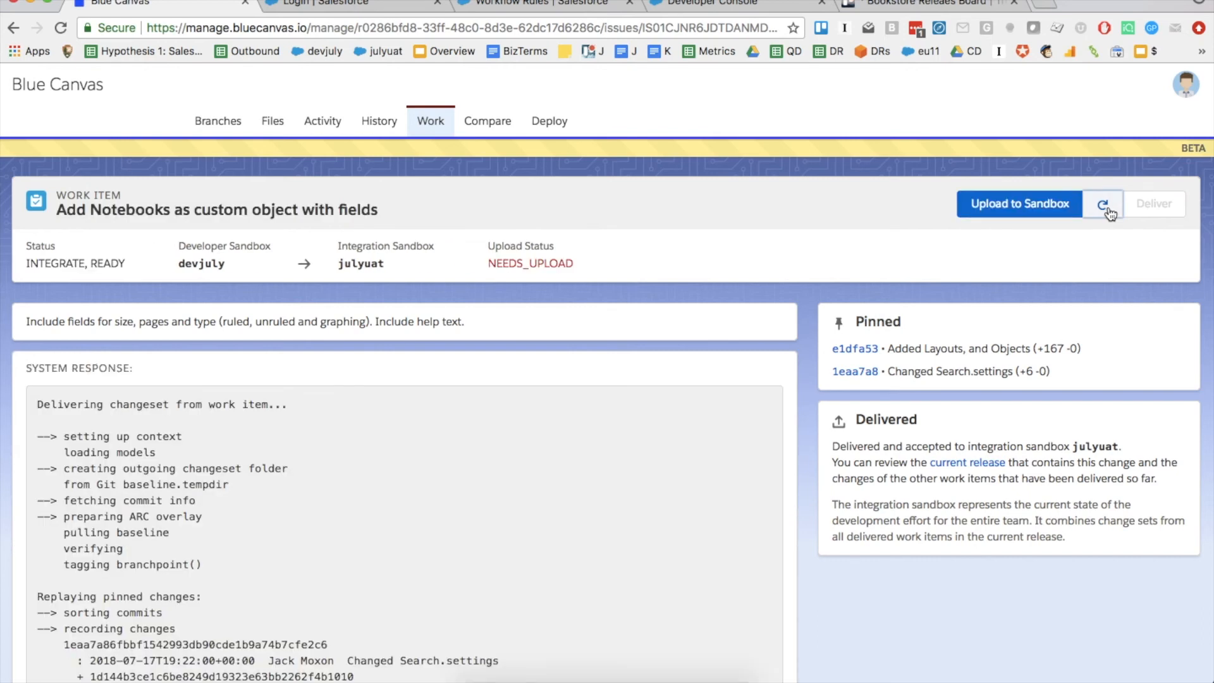
# Read through the System Response log and Changed Files diff, then return to the Work list
pyautogui.scroll(-5, 586, 445)
pyautogui.moveTo(103, 563); pyautogui.dragTo(179, 596)
pyautogui.doubleClick(180, 596)
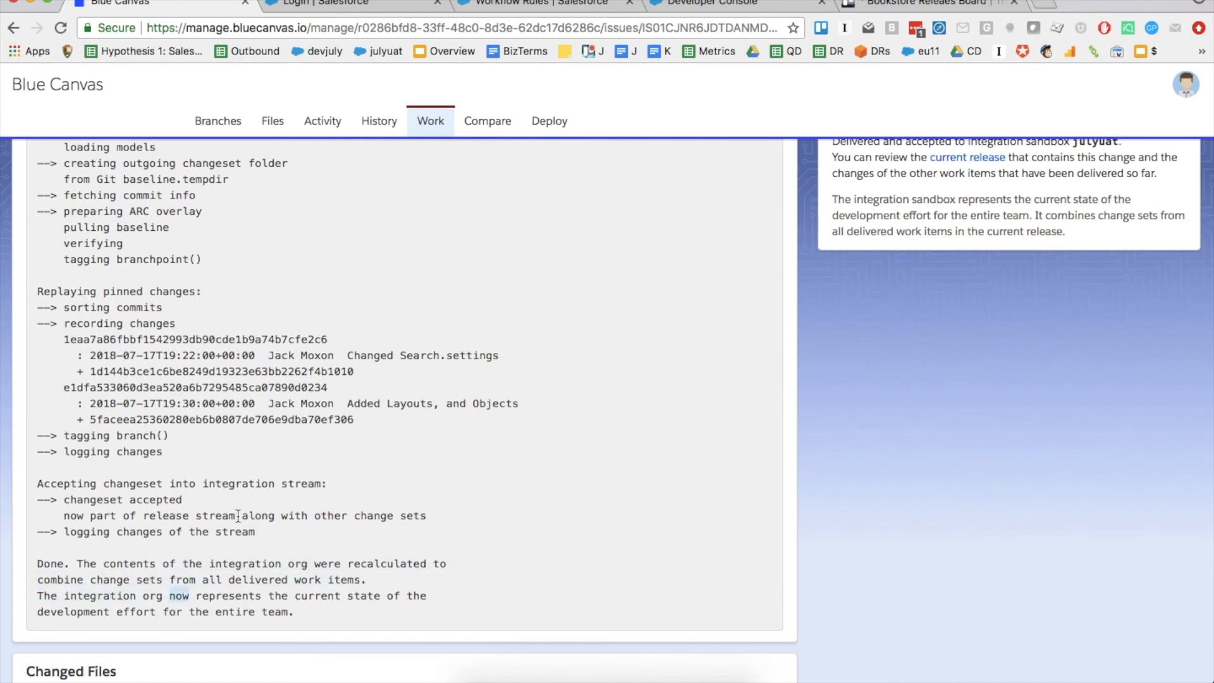
pyautogui.scroll(-3, 295, 529)
pyautogui.scroll(-12, 294, 526)
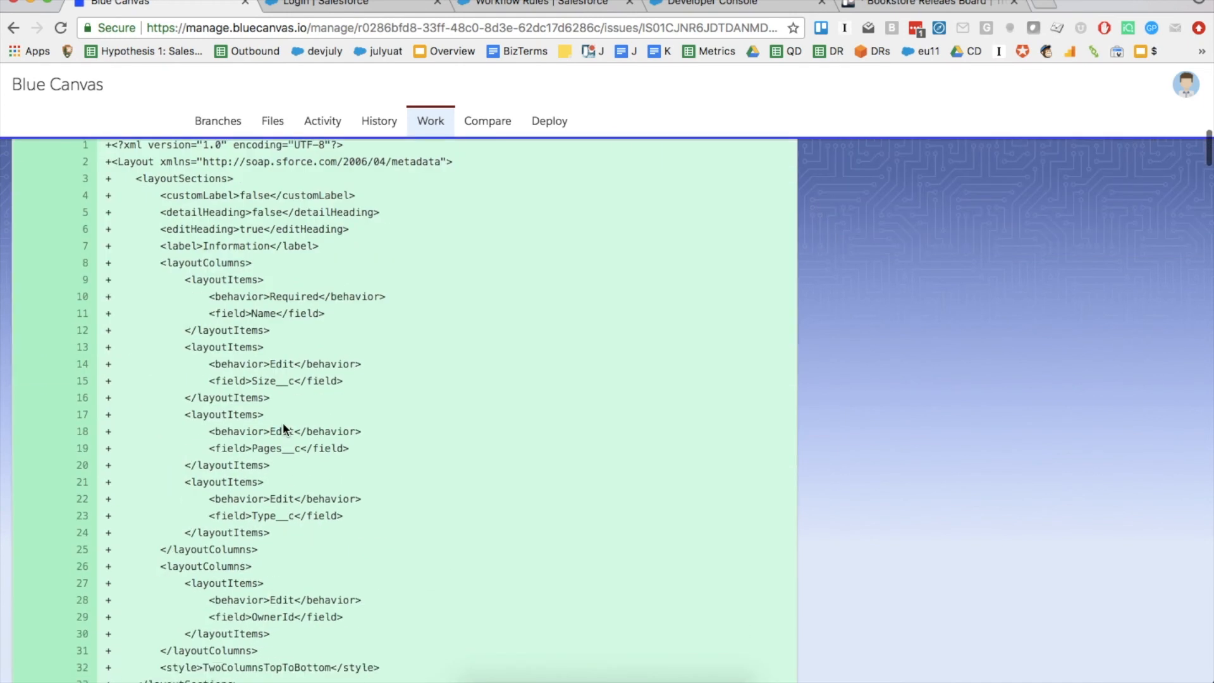
pyautogui.scroll(-1, 282, 423)
pyautogui.scroll(15, 282, 423)
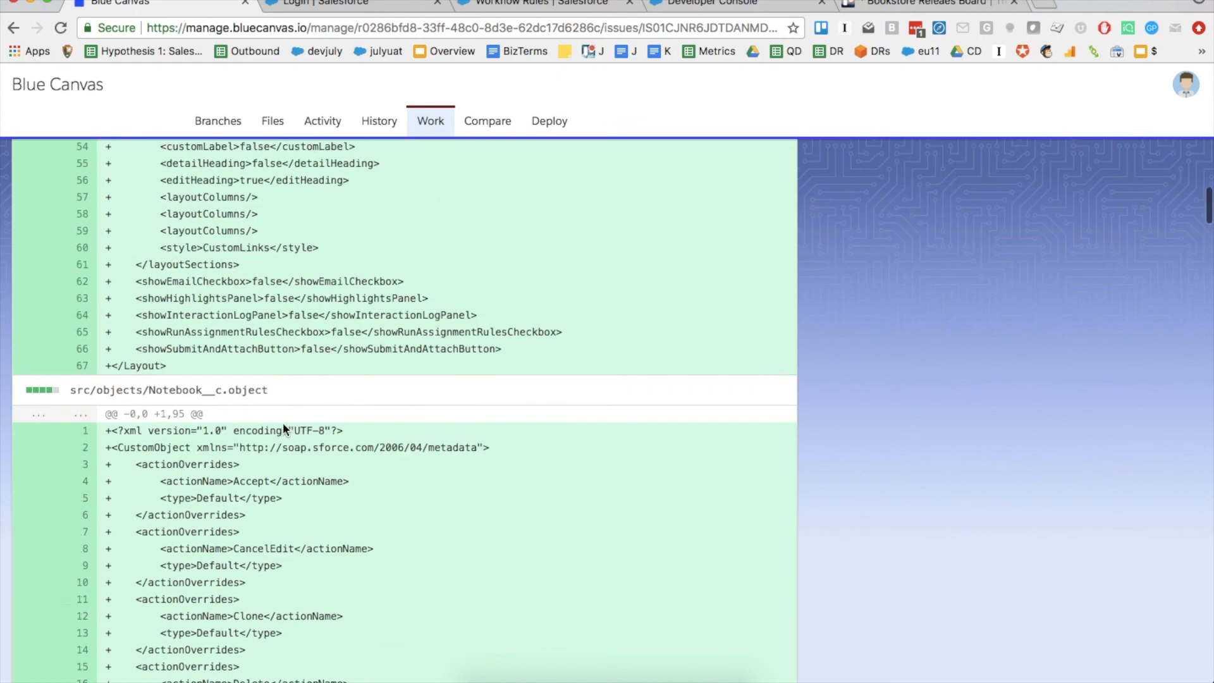
pyautogui.scroll(3, 283, 422)
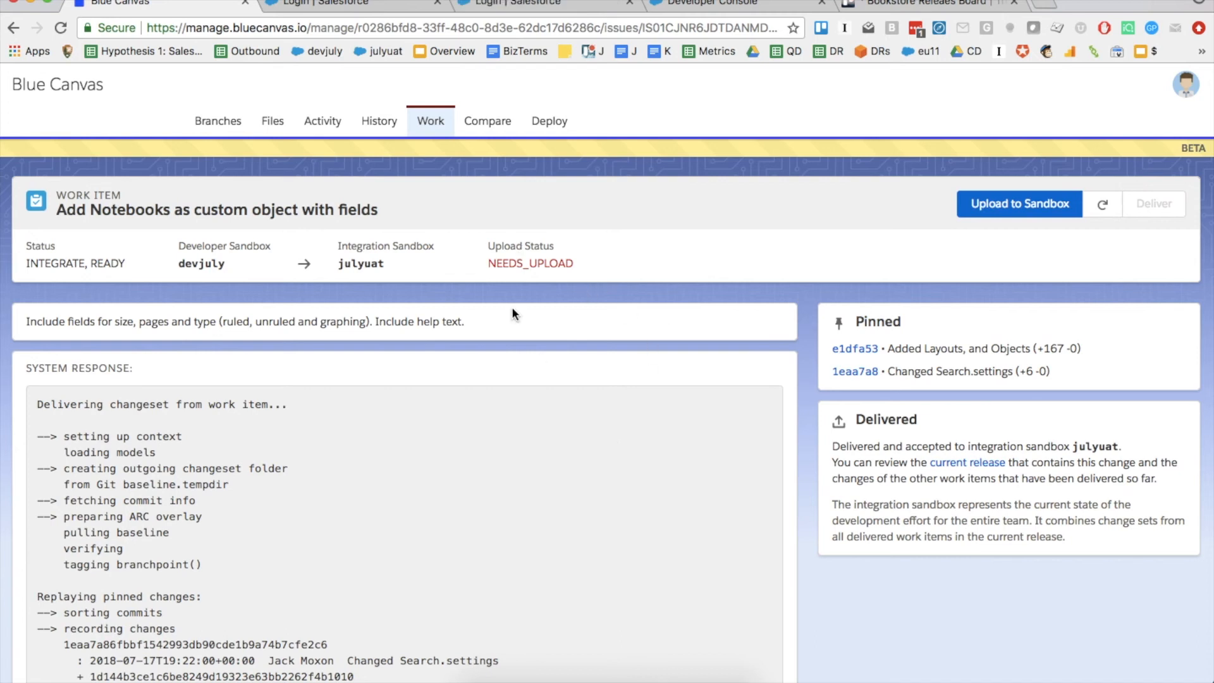
pyautogui.click(435, 122)
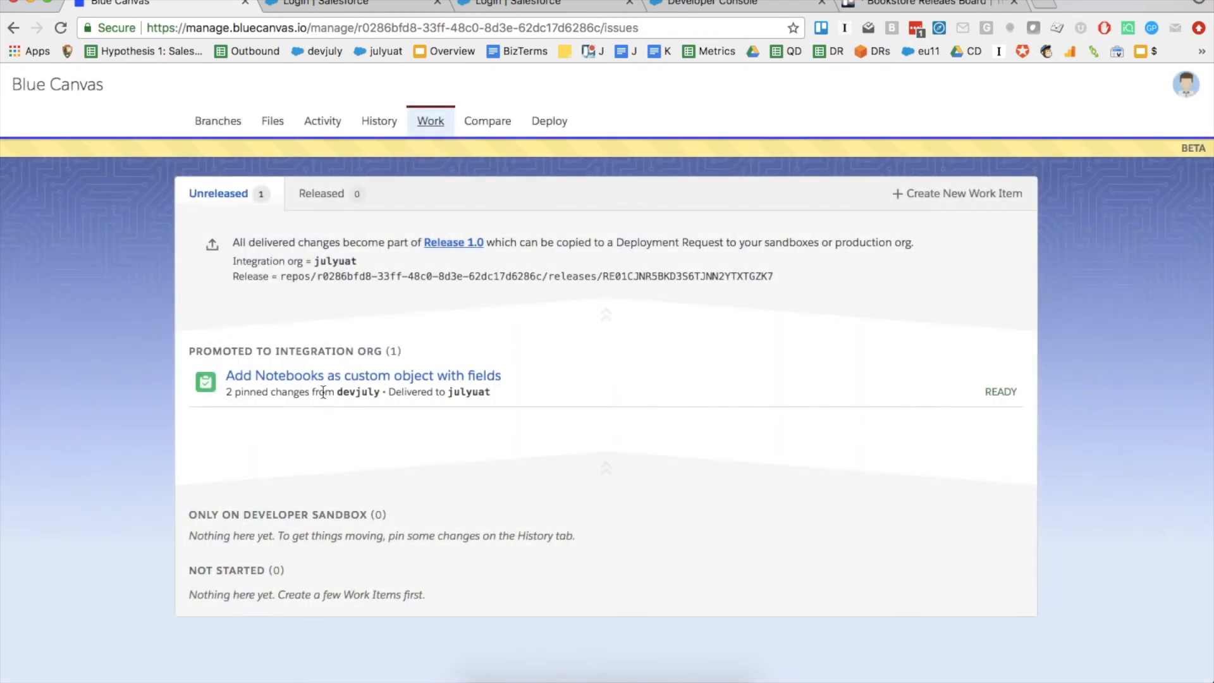
# Upload the Add Notebooks work item to julyuat and refresh until Upload Status reads DONE
pyautogui.click(355, 380)
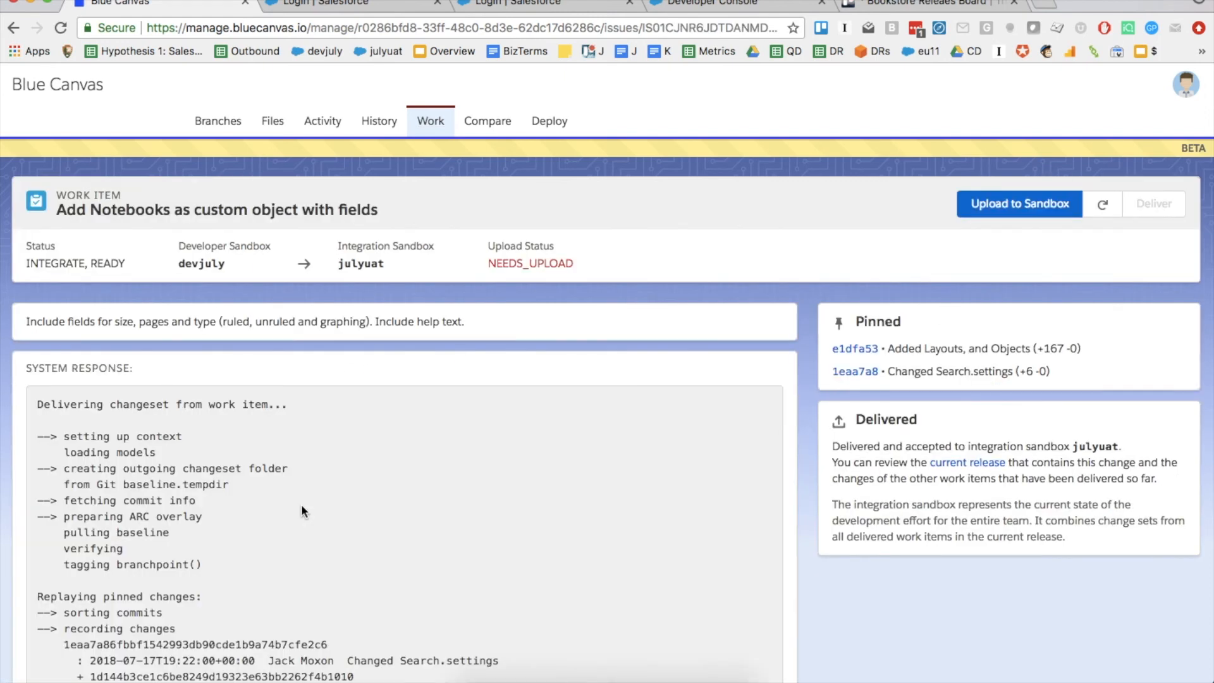
pyautogui.click(1011, 209)
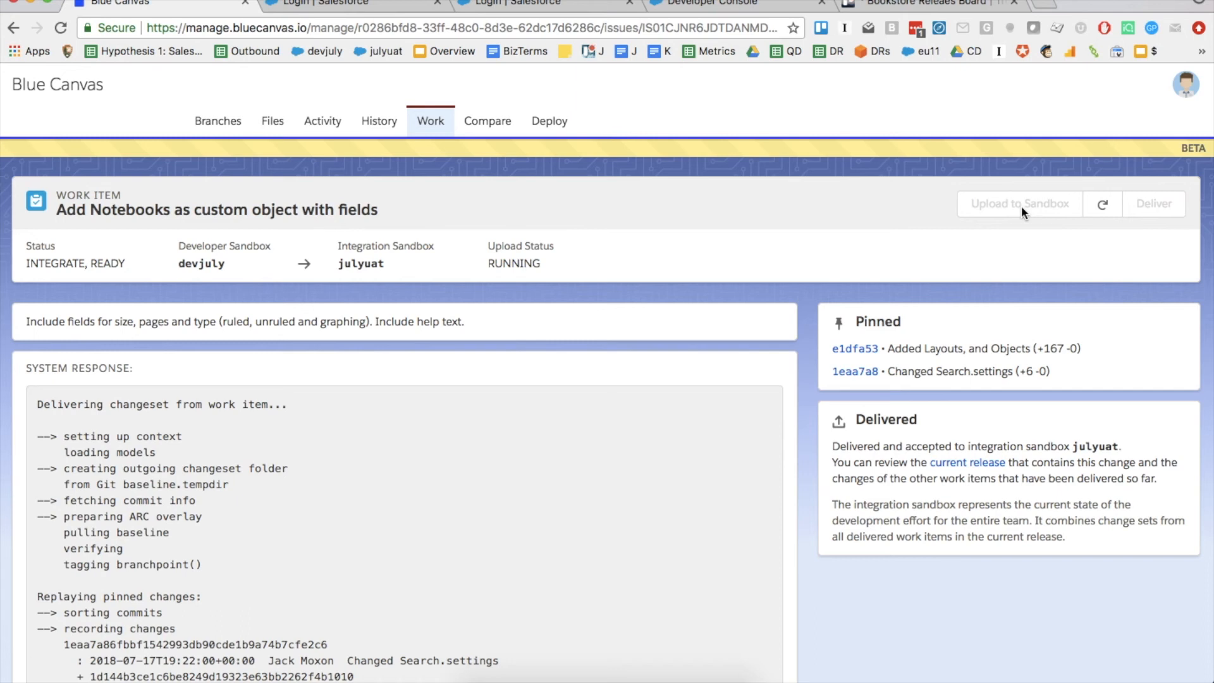
pyautogui.click(1096, 207)
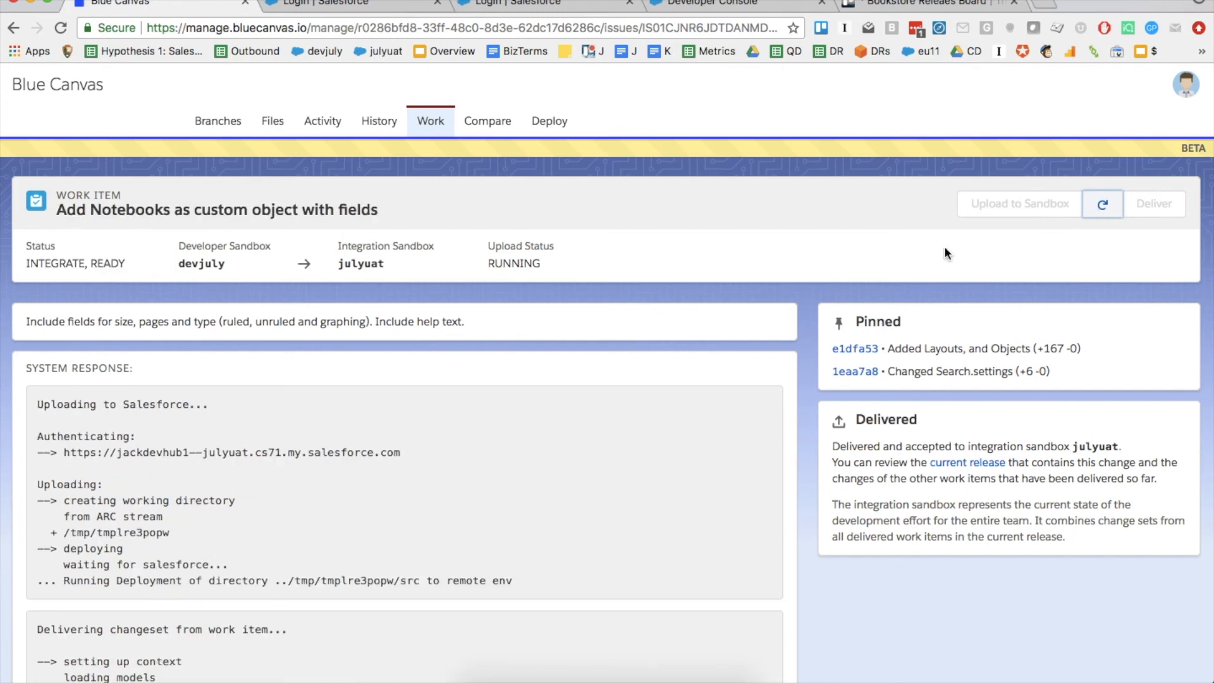
pyautogui.click(1113, 211)
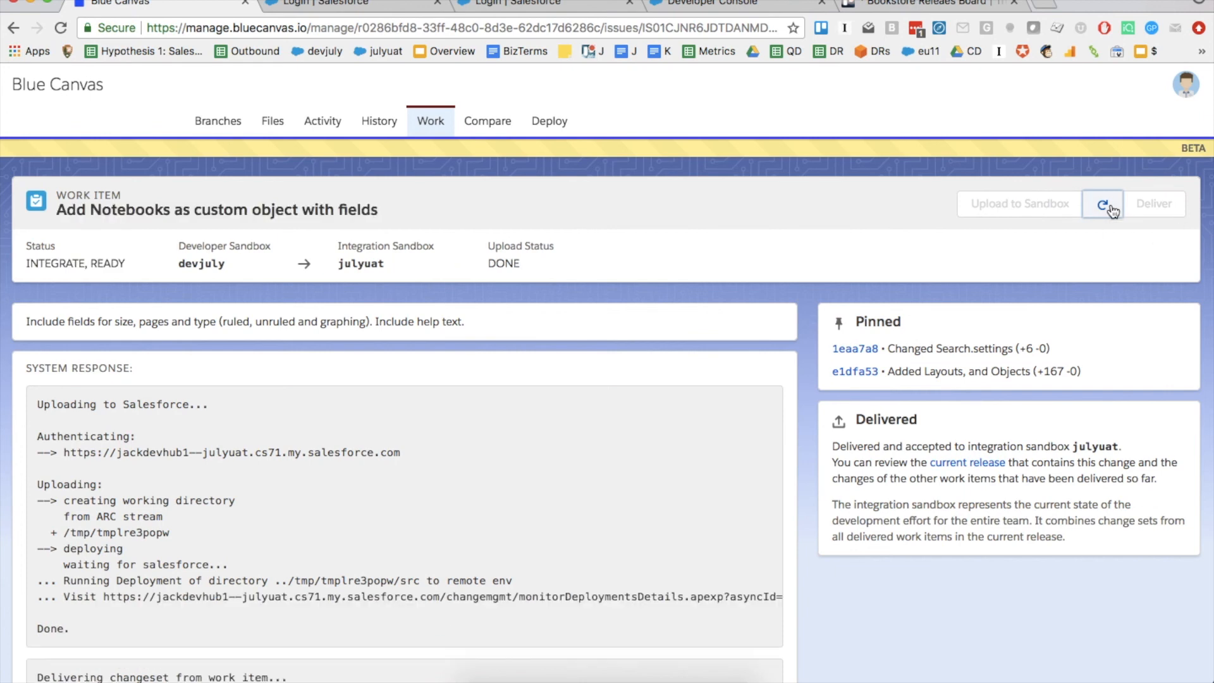
pyautogui.tripleClick(54, 626)
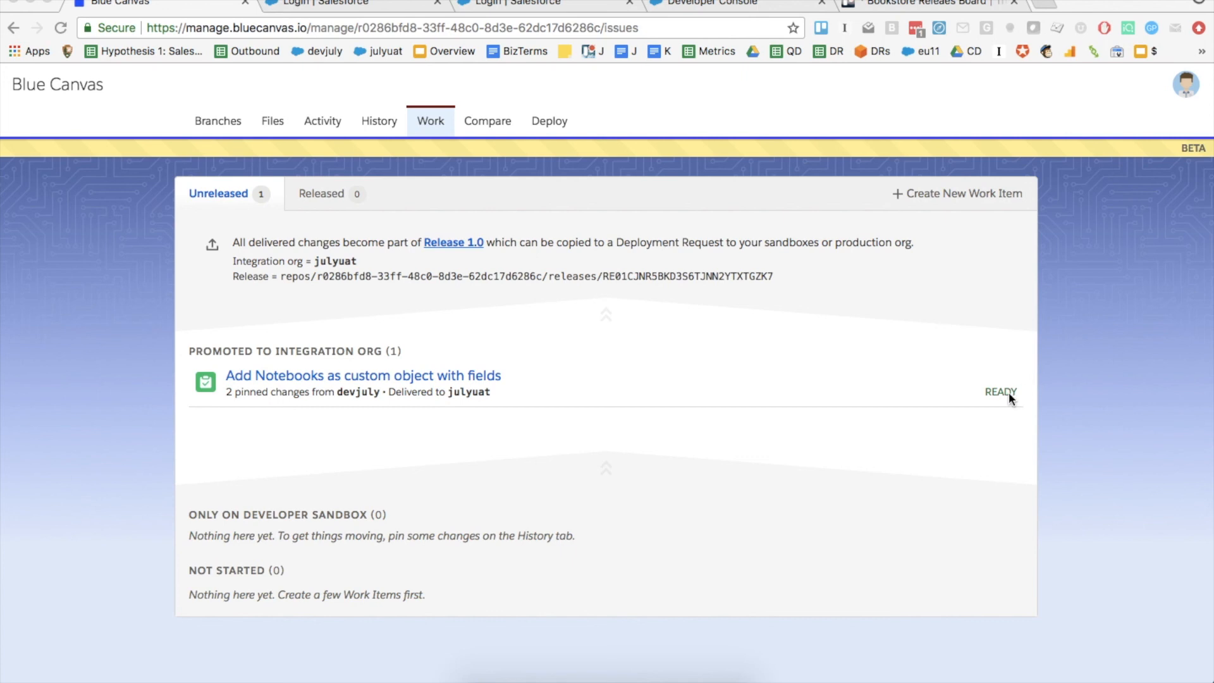
# Open Release 1.0 and scroll through its build log and changed Notebook files
pyautogui.click(442, 242)
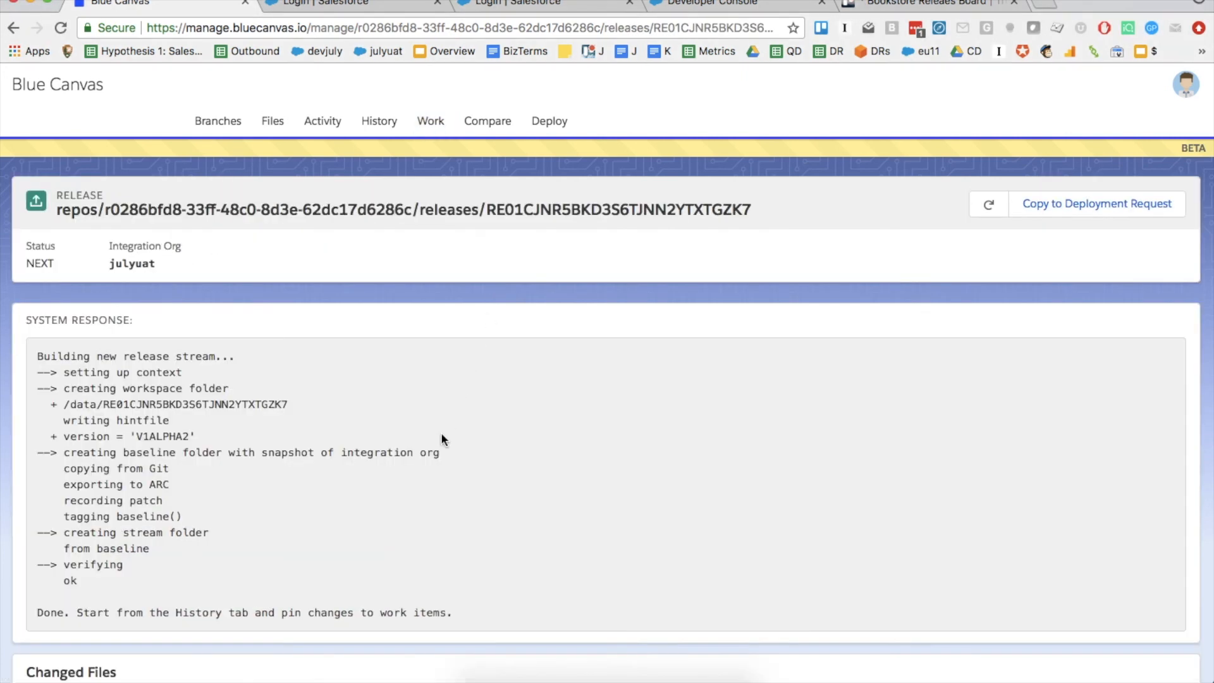
pyautogui.scroll(-15, 441, 435)
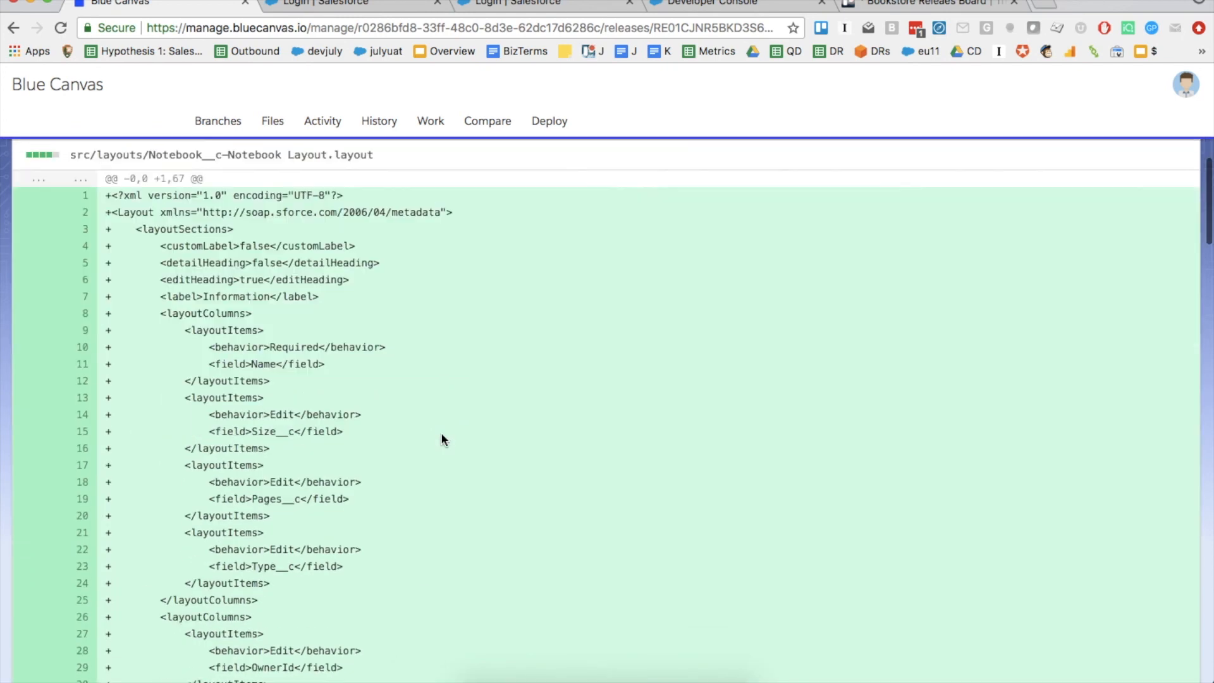
pyautogui.scroll(-15, 441, 436)
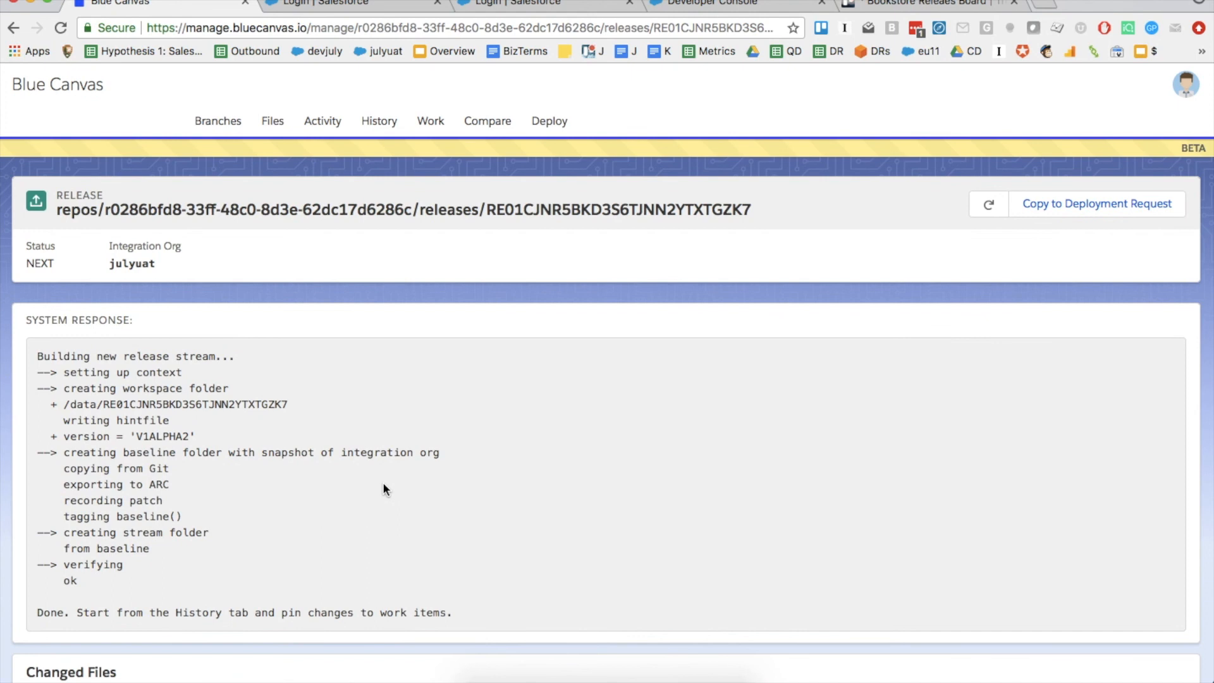
# Copy the release to a deployment request with destination prodjuly and save it
pyautogui.click(1086, 216)
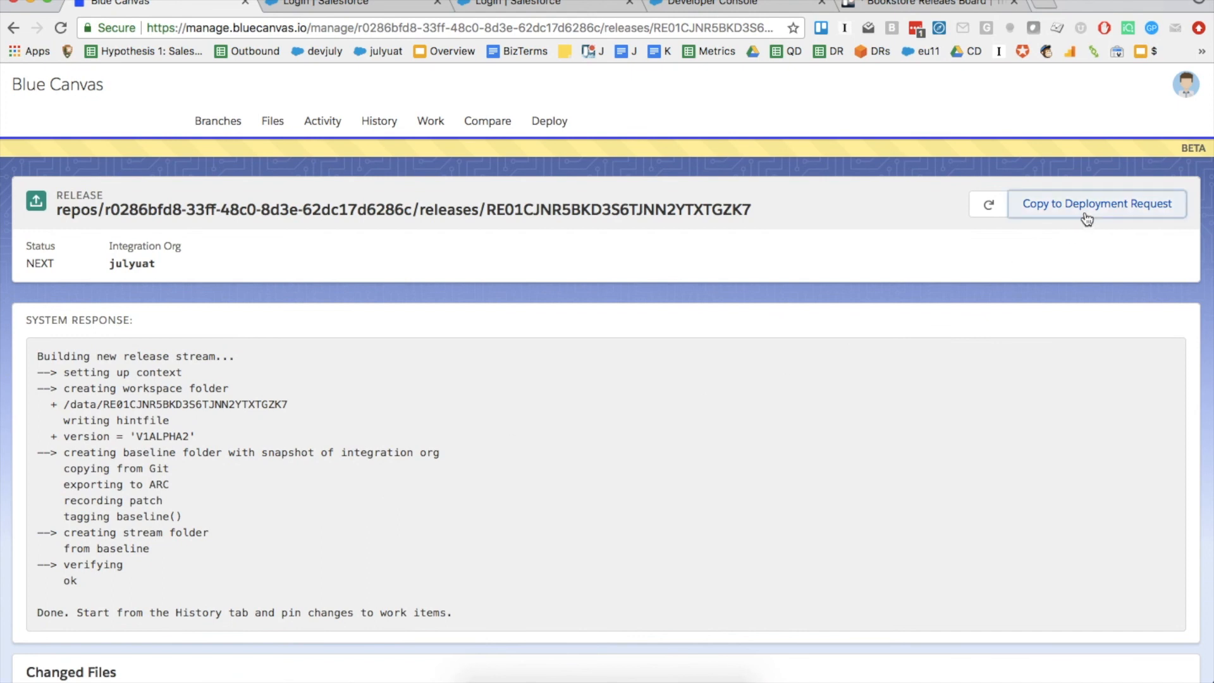
pyautogui.click(609, 403)
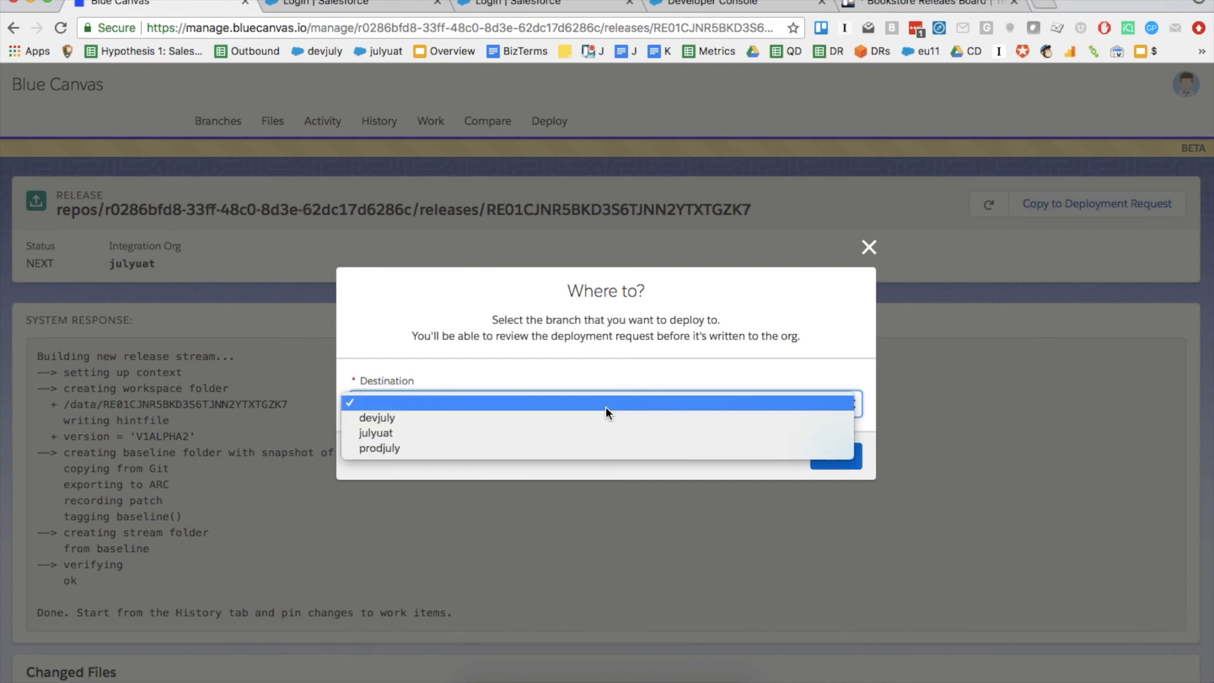
pyautogui.click(576, 448)
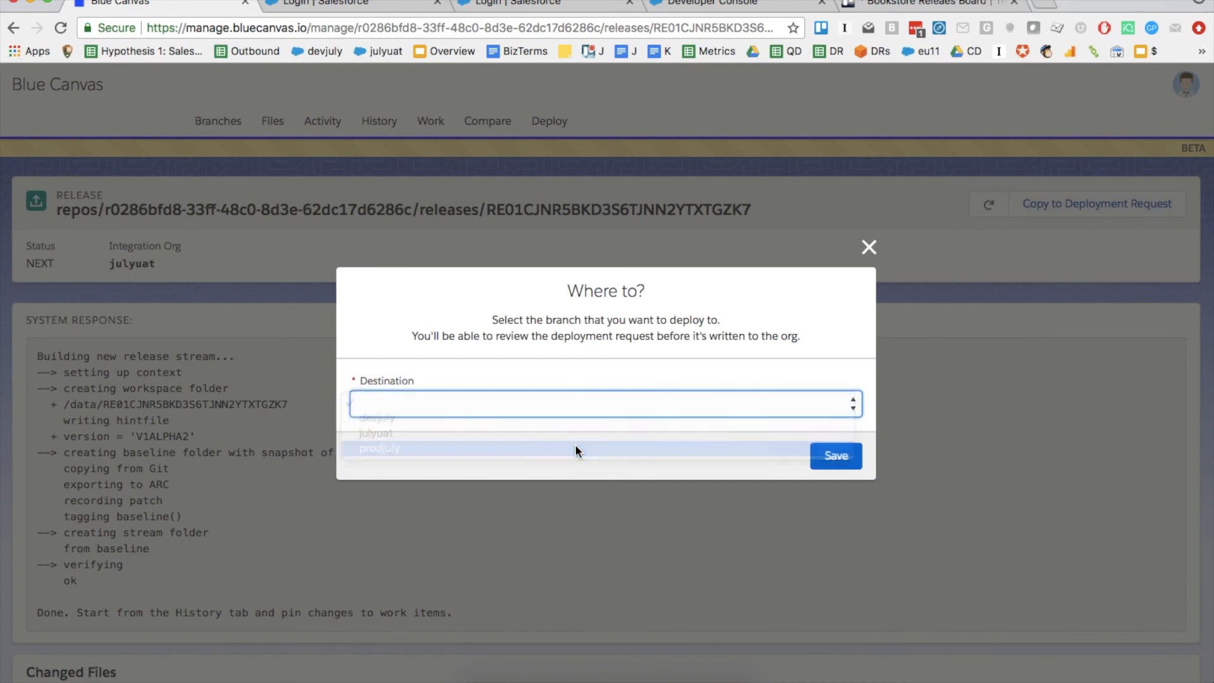
pyautogui.click(836, 456)
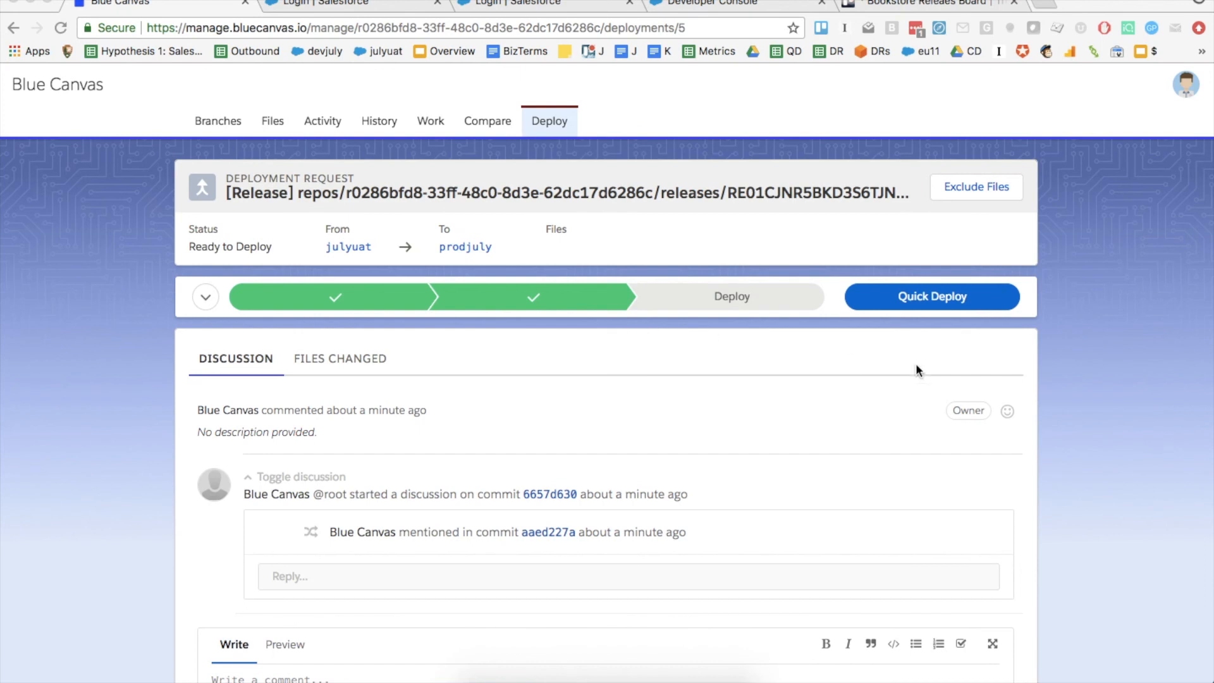
# Show the deployment request's FILES CHANGED list and scroll through the 4 file diffs
pyautogui.click(353, 370)
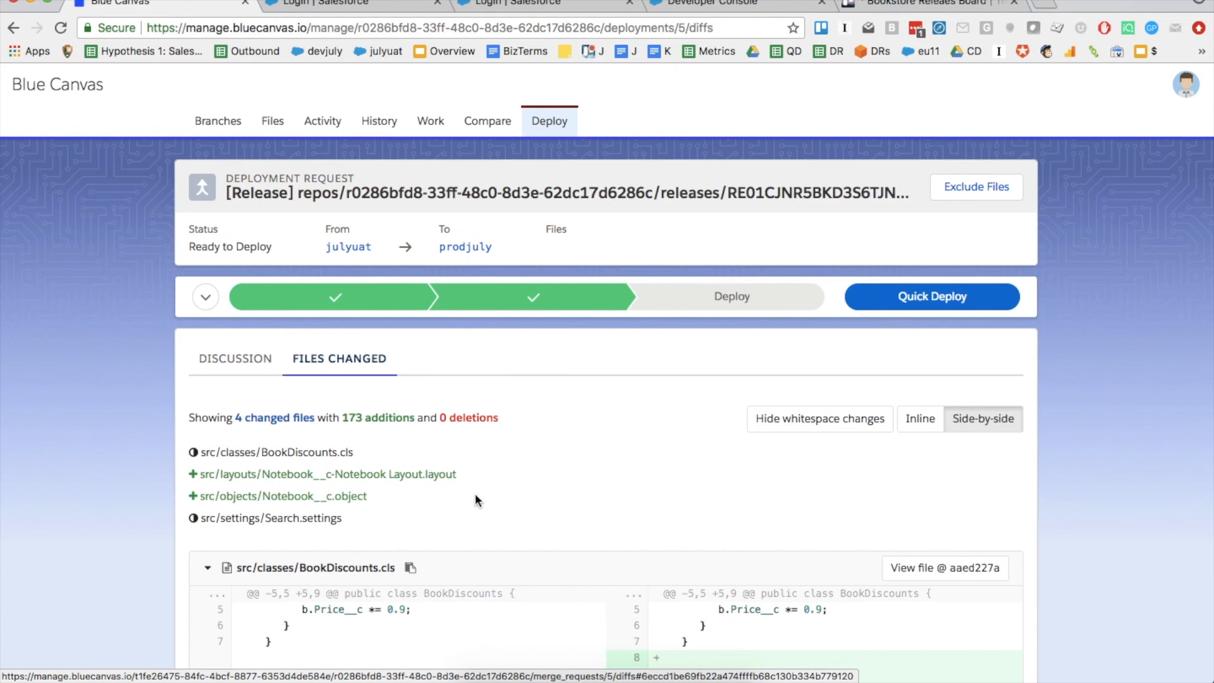
pyautogui.scroll(-6, 582, 524)
pyautogui.scroll(-10, 690, 481)
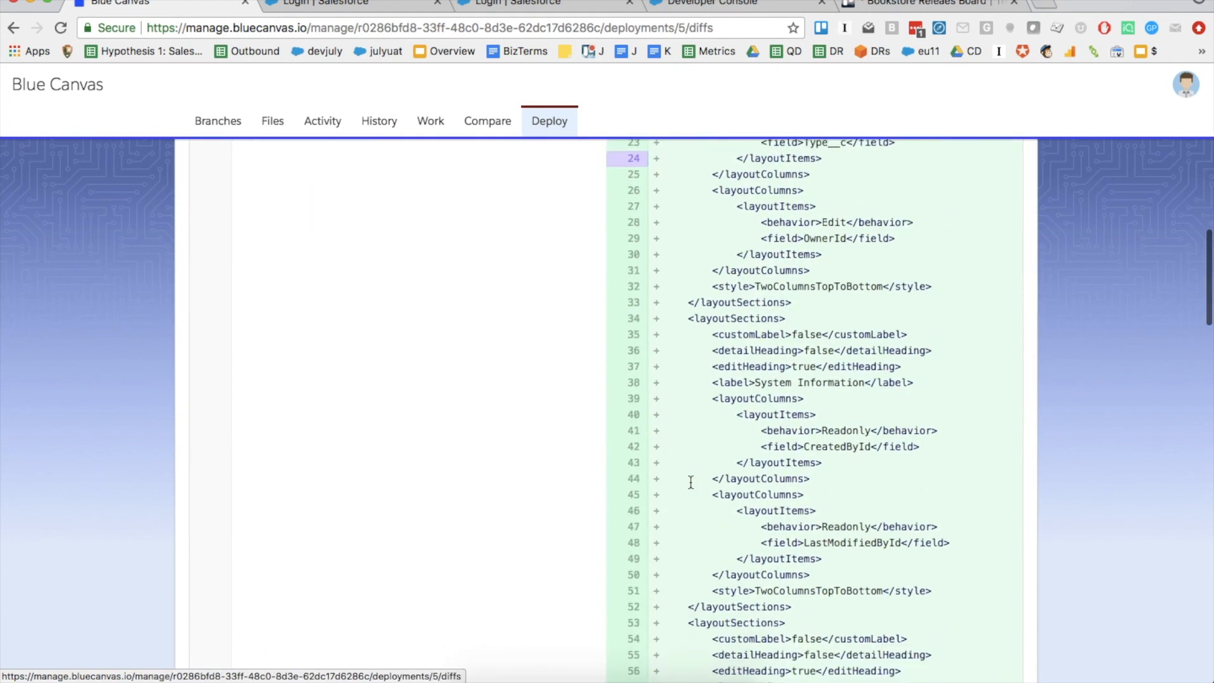
pyautogui.scroll(20, 689, 481)
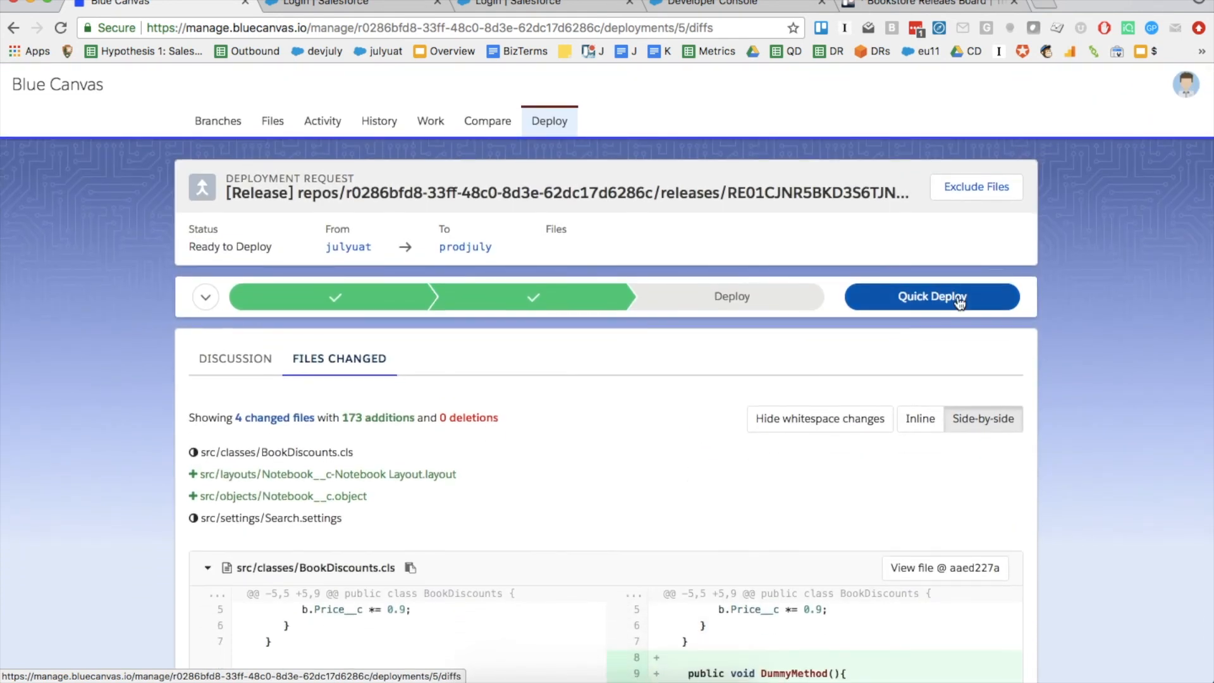